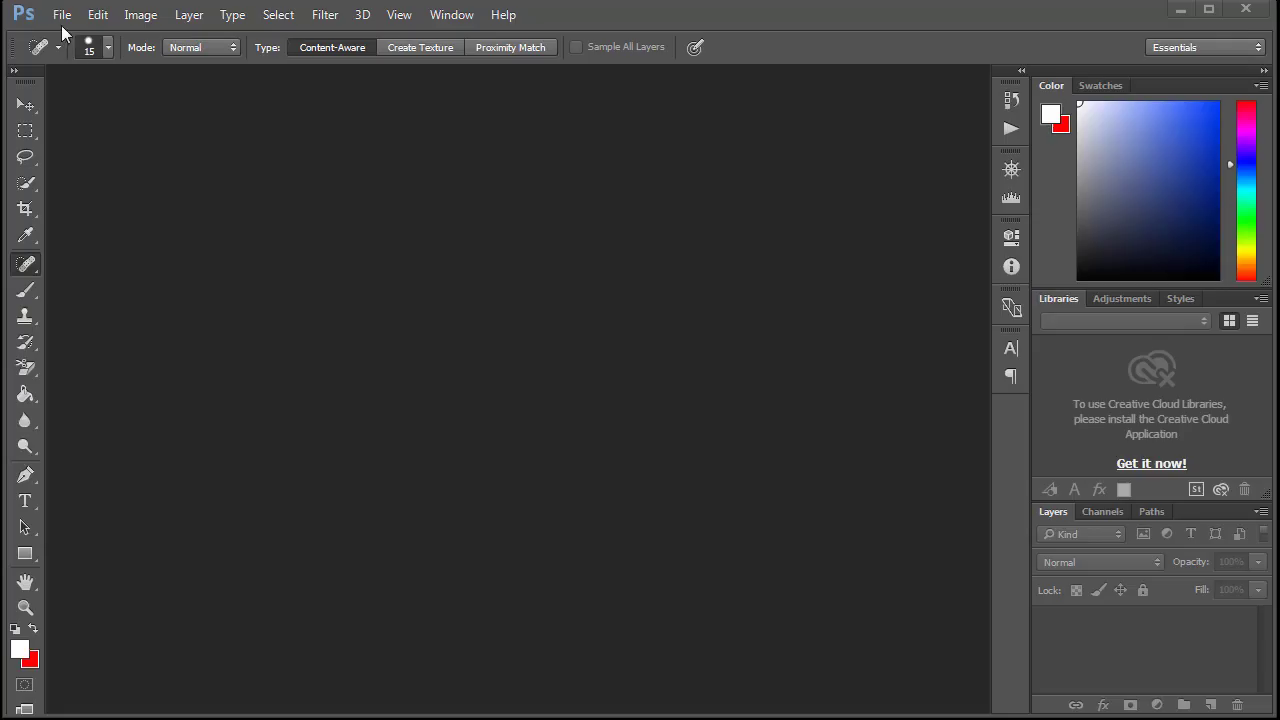
Step: Open the JPEG image abc from the Desktop
{"action": "left_click", "coordinate": [61, 14]}
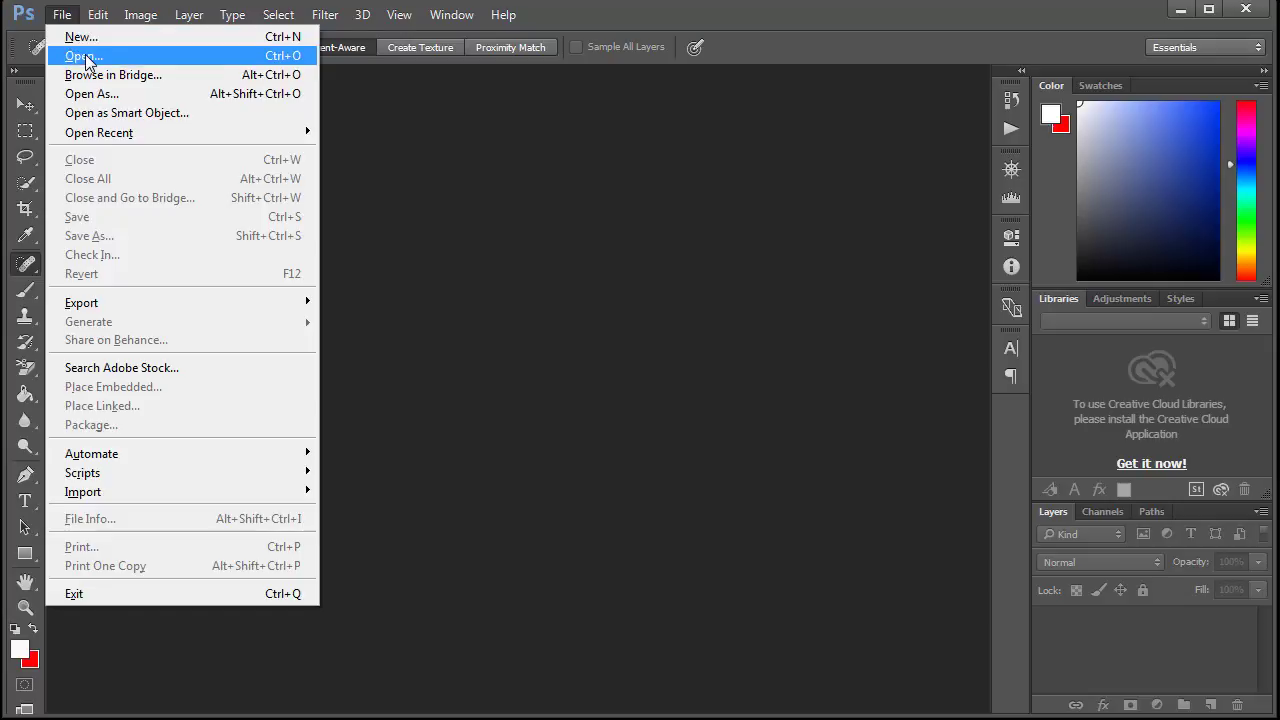
{"action": "left_click", "coordinate": [84, 55]}
{"action": "left_click_drag", "start_coordinate": [628, 140], "coordinate": [632, 266]}
{"action": "left_click", "coordinate": [300, 362]}
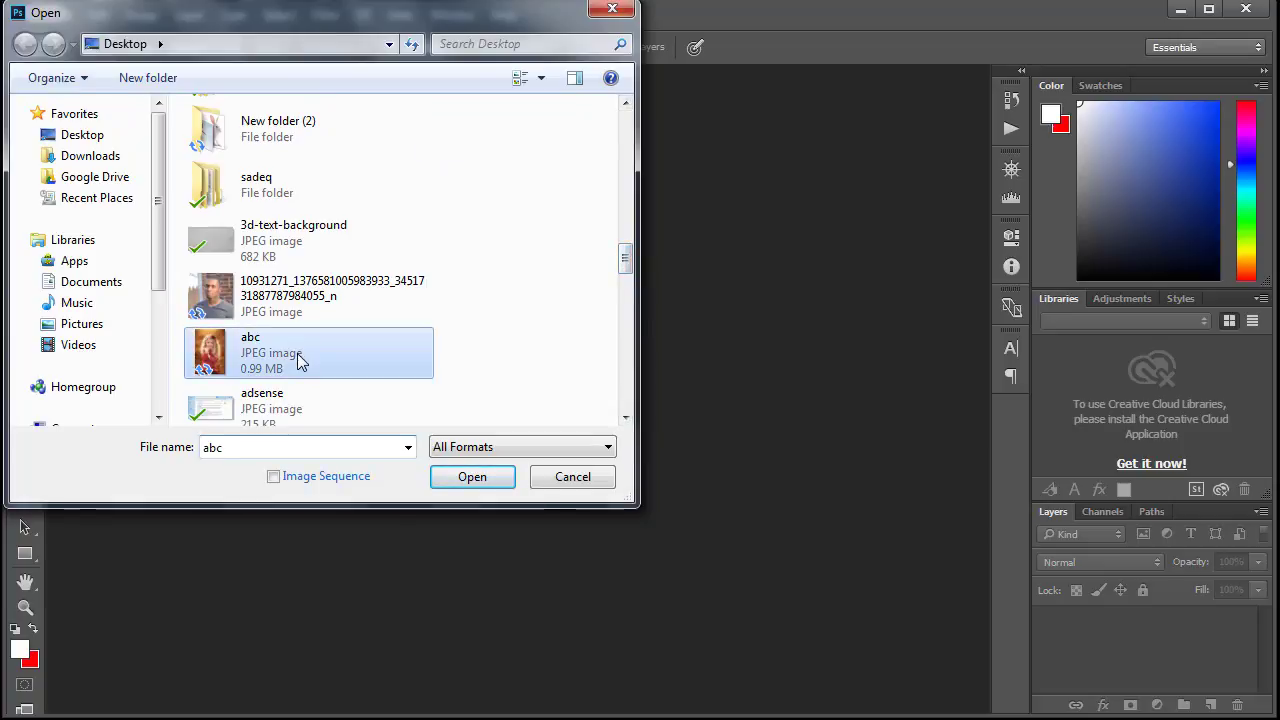
{"action": "left_click", "coordinate": [474, 478]}
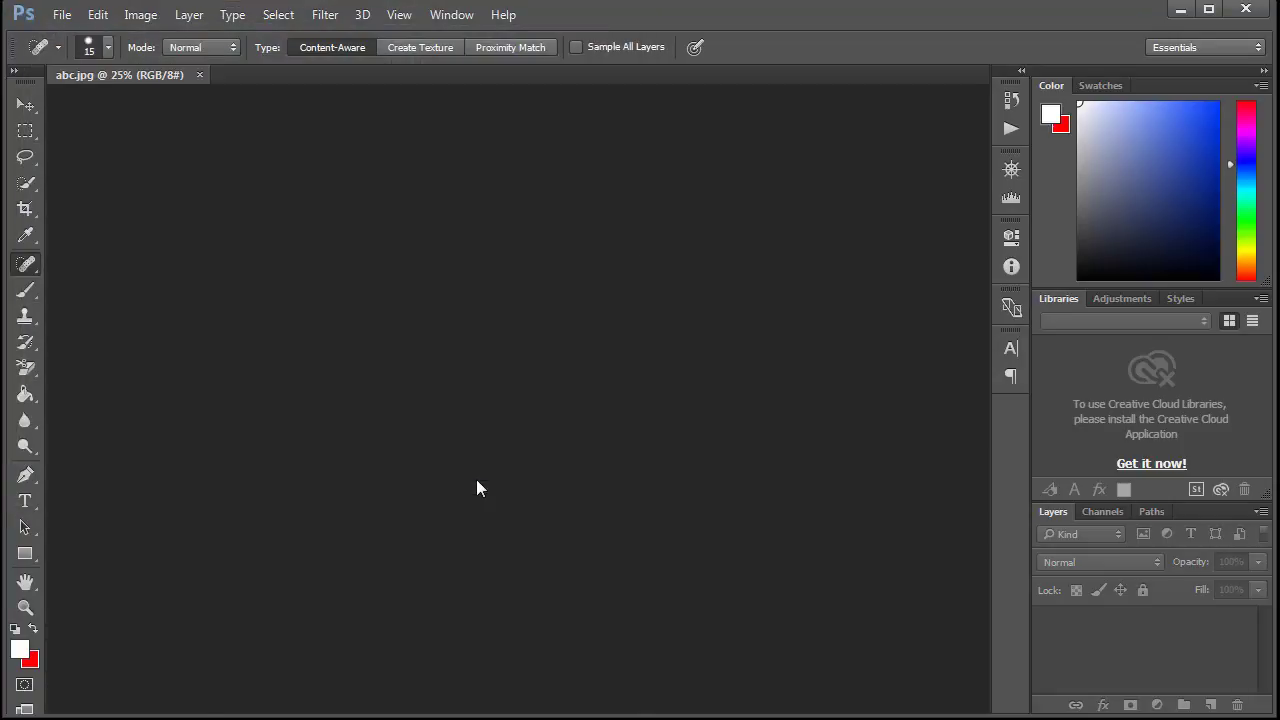
Step: Start a Pen path at the skirt's left corner on the image's lower edge and trace up the sweater's left side
{"action": "left_click", "coordinate": [1011, 170]}
{"action": "left_click", "coordinate": [965, 267]}
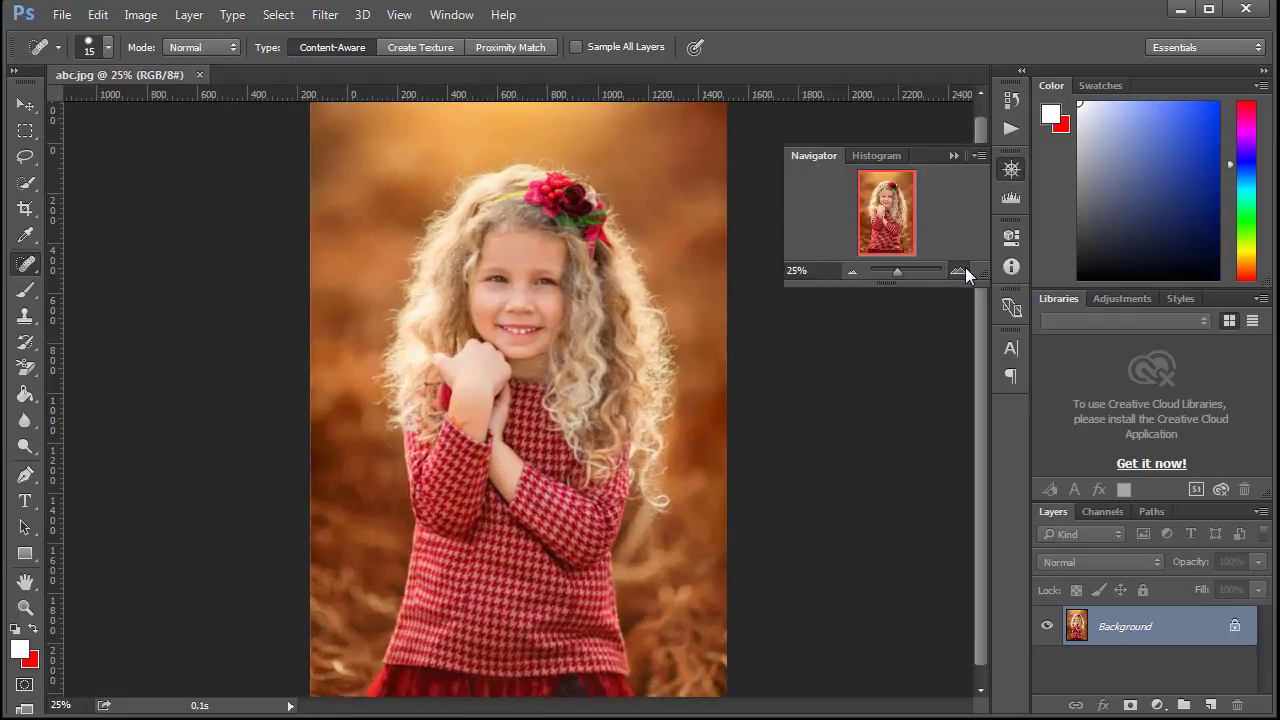
{"action": "left_click", "coordinate": [965, 267]}
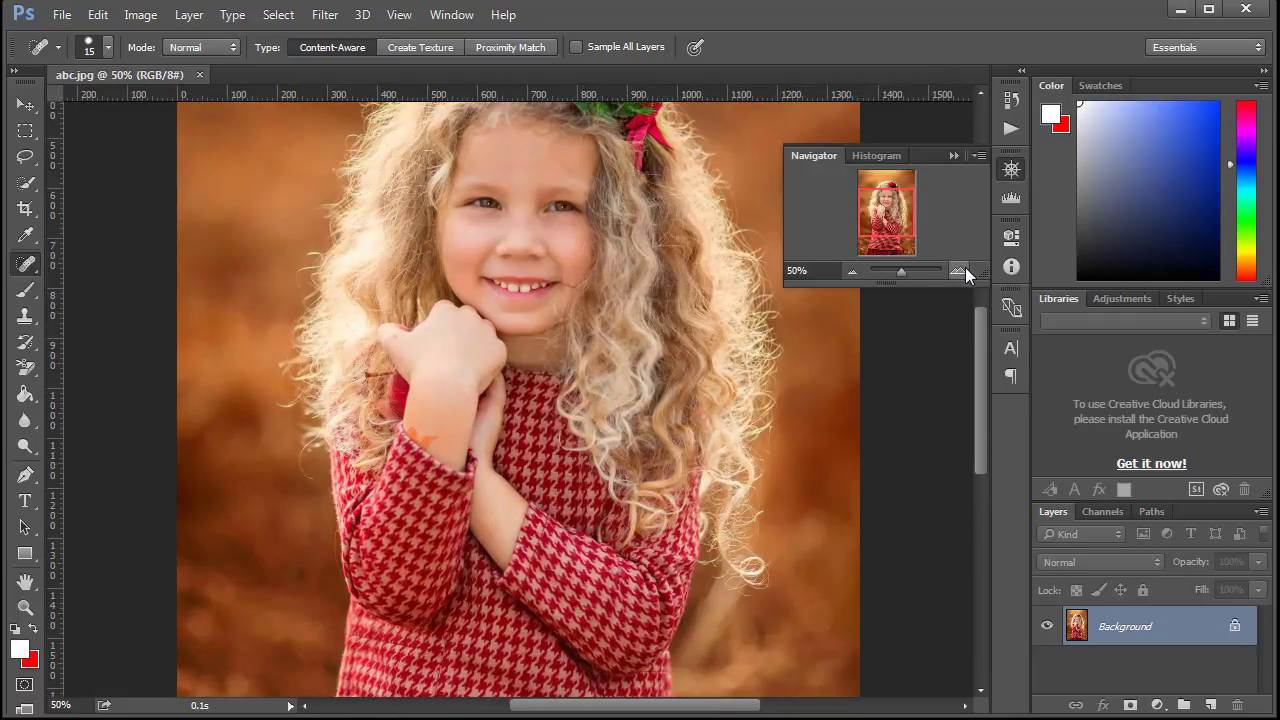
{"action": "left_click", "coordinate": [965, 267]}
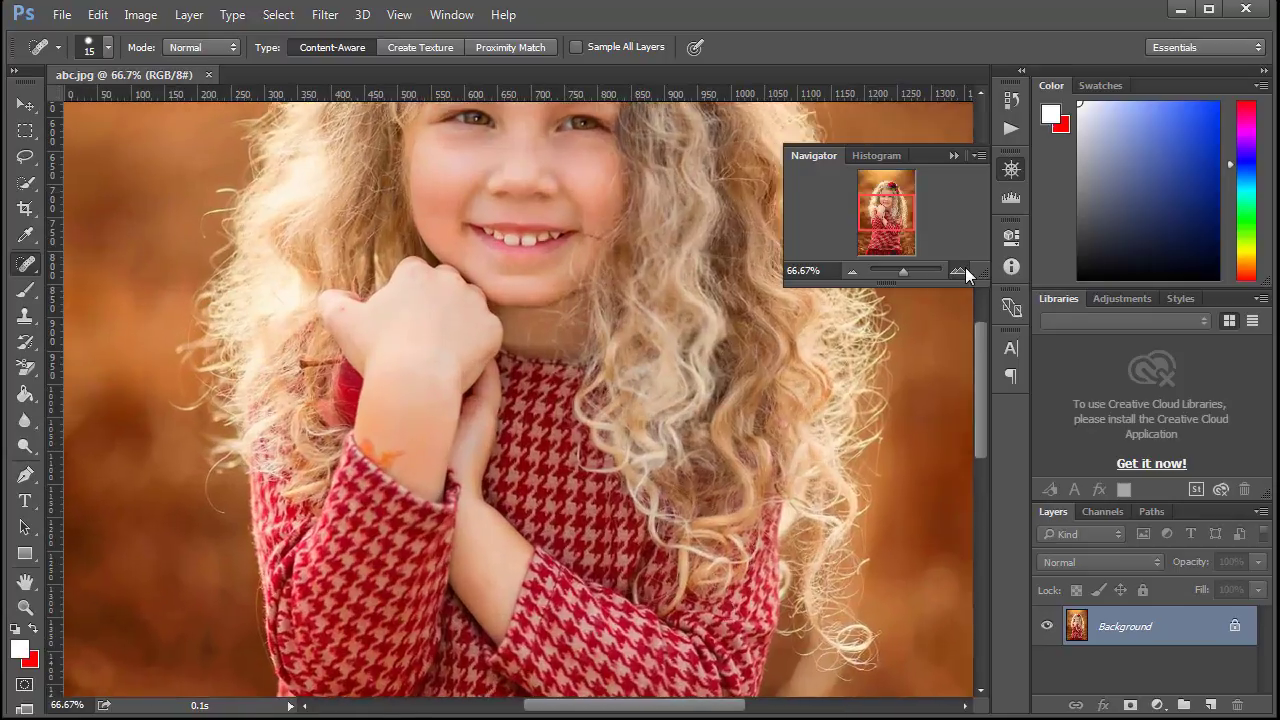
{"action": "left_click", "coordinate": [965, 267]}
{"action": "left_click_drag", "start_coordinate": [880, 216], "coordinate": [872, 248]}
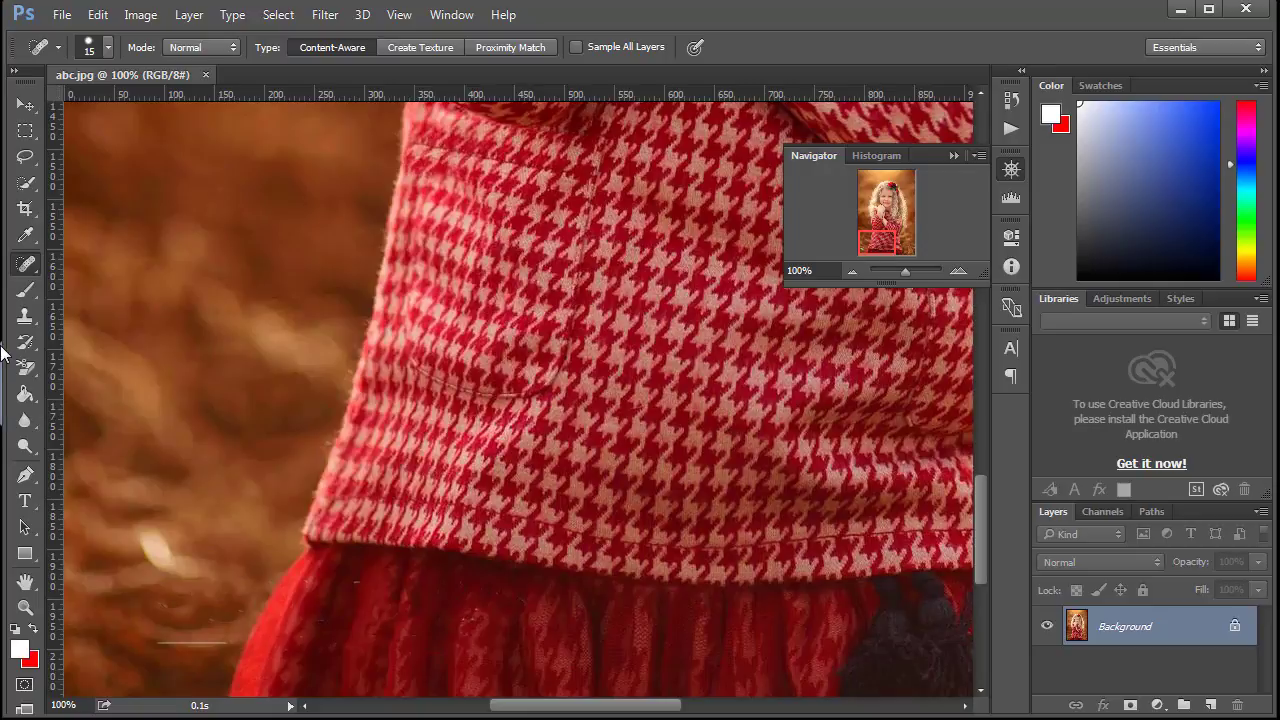
{"action": "left_click", "coordinate": [25, 475]}
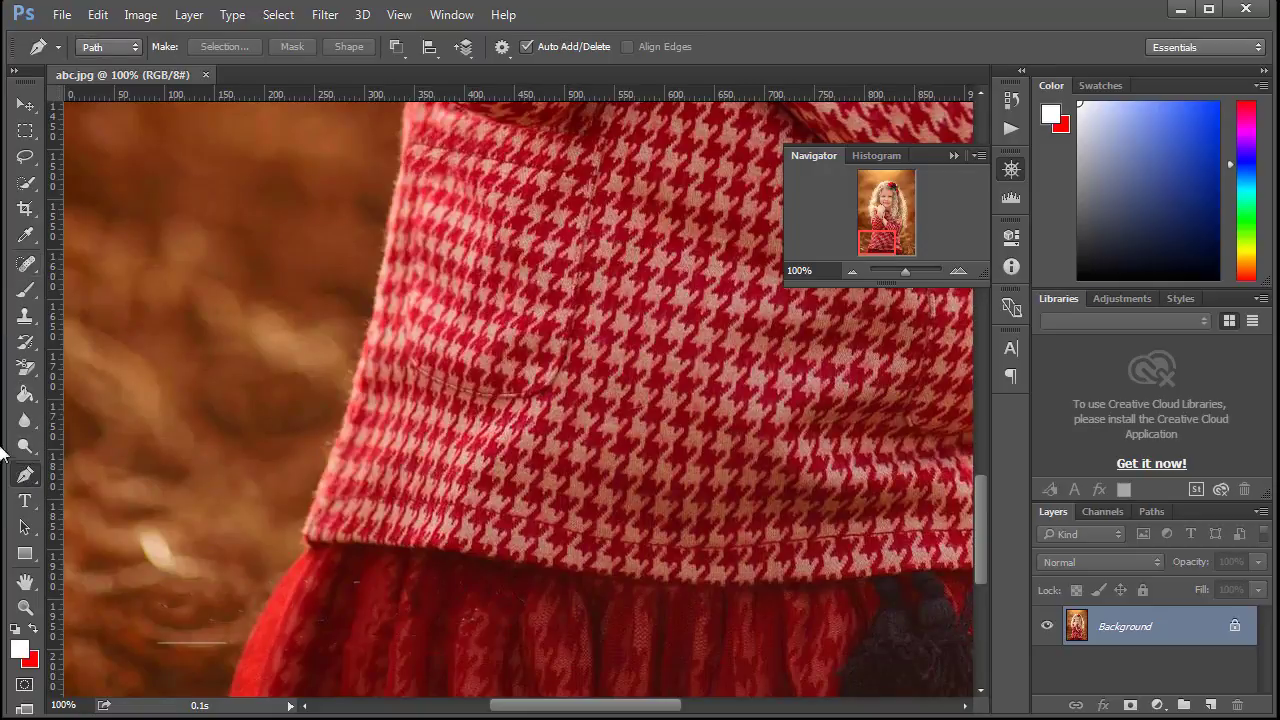
{"action": "scroll", "coordinate": [228, 606], "scroll_direction": "down", "scroll_amount": 2}
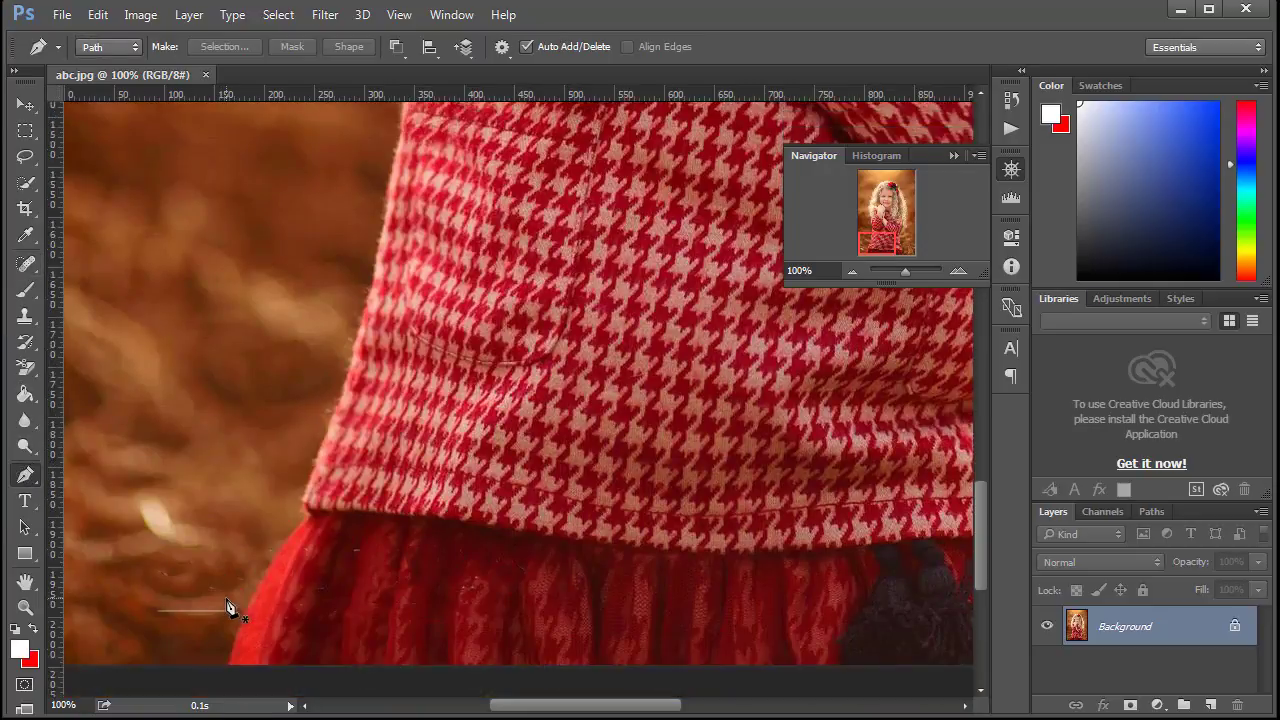
{"action": "left_click", "coordinate": [228, 664]}
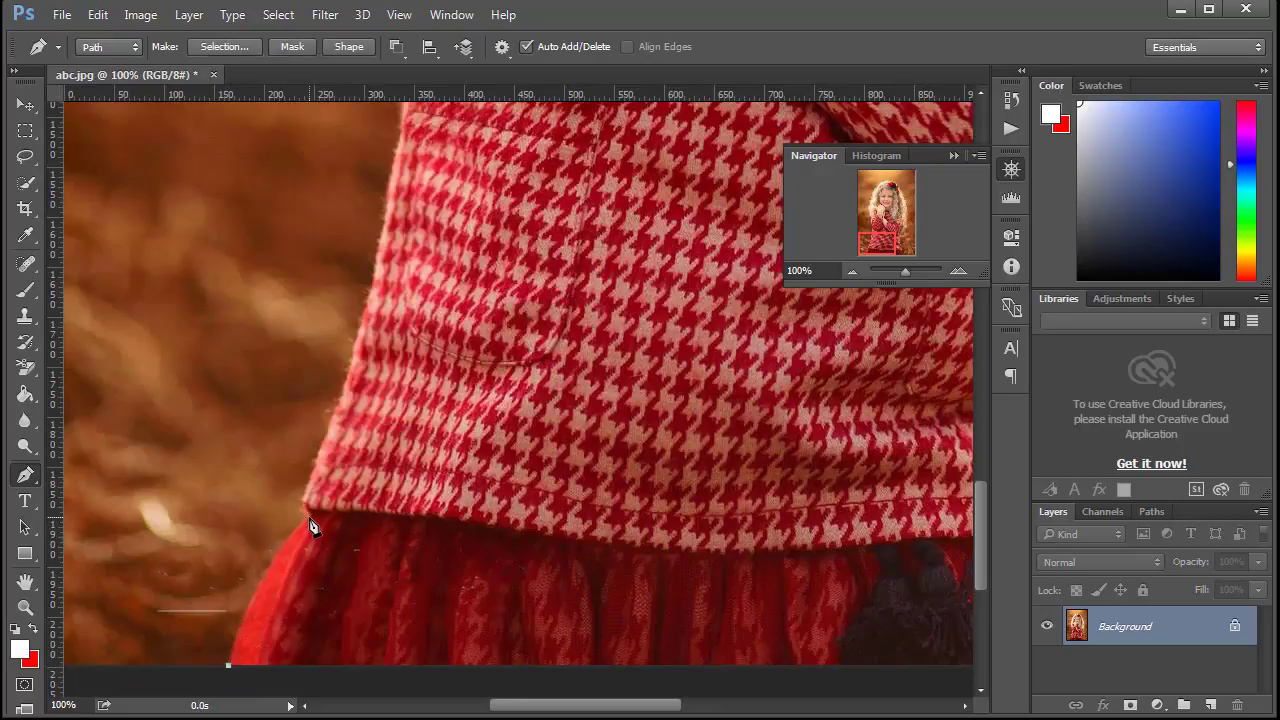
{"action": "left_click_drag", "start_coordinate": [319, 507], "coordinate": [362, 480]}
{"action": "left_click", "coordinate": [307, 500], "text": "alt"}
{"action": "left_click_drag", "start_coordinate": [372, 285], "coordinate": [407, 161]}
{"action": "left_click", "coordinate": [375, 286], "text": "alt"}
Step: Continue the path up the sweater's left side, around the elbow and along the sleeve to where the hair begins
{"action": "scroll", "coordinate": [384, 306], "scroll_direction": "up", "scroll_amount": 5}
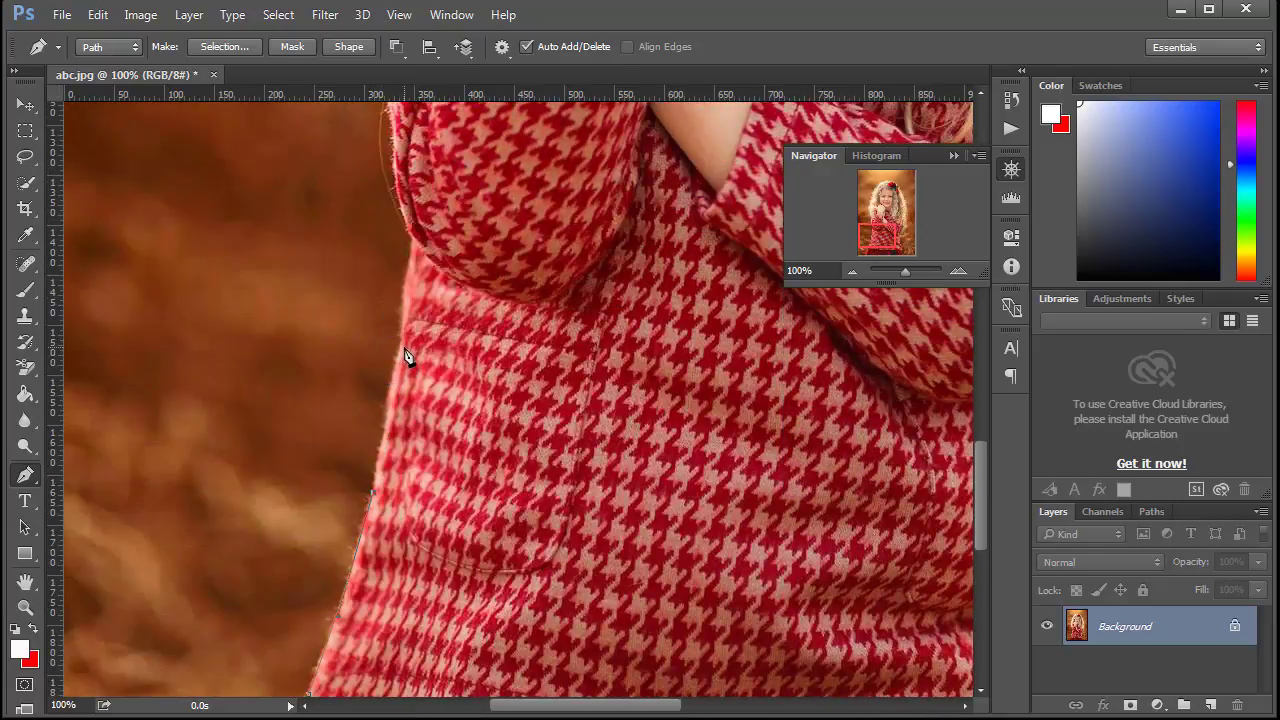
{"action": "left_click", "coordinate": [401, 343]}
{"action": "mouse_move", "coordinate": [417, 251]}
{"action": "left_mouse_down"}
{"action": "mouse_move", "coordinate": [427, 215]}
{"action": "mouse_move", "coordinate": [418, 252]}
{"action": "left_mouse_up"}
{"action": "scroll", "coordinate": [418, 255], "scroll_direction": "up", "scroll_amount": 2}
{"action": "scroll", "coordinate": [418, 258], "scroll_direction": "up", "scroll_amount": 3}
{"action": "left_click_drag", "start_coordinate": [394, 335], "coordinate": [393, 265]}
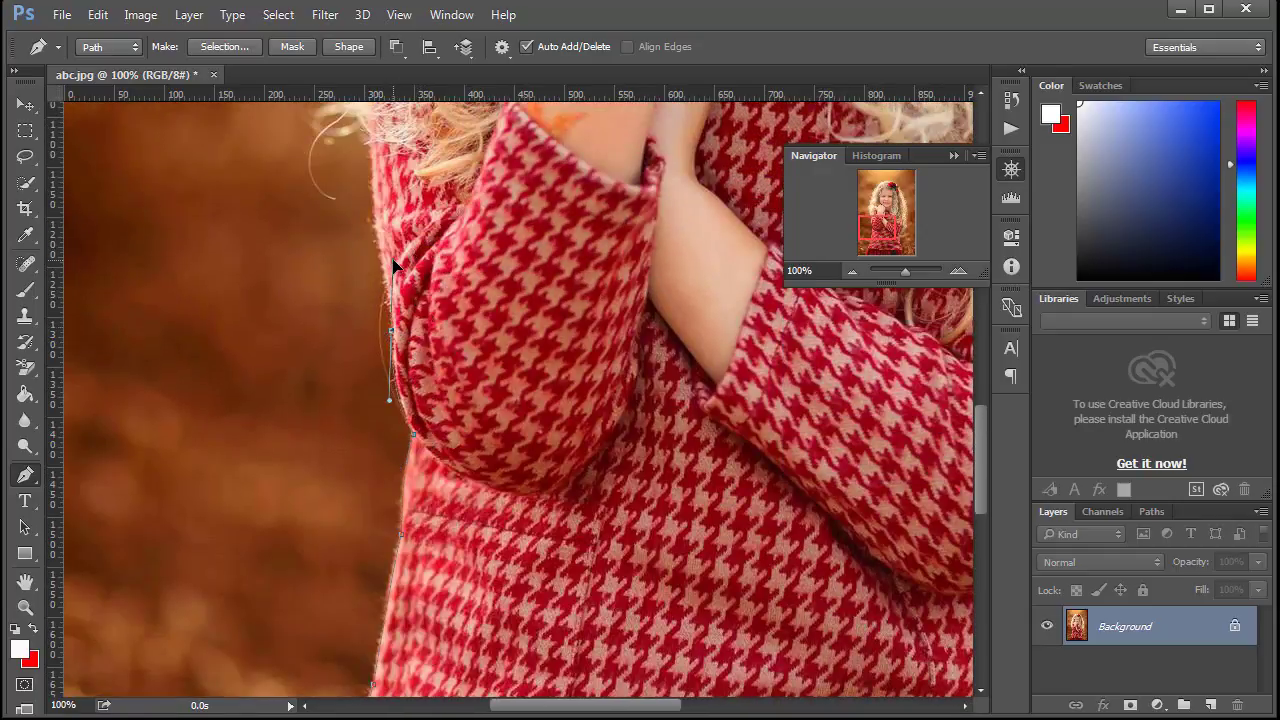
{"action": "left_click", "coordinate": [392, 331], "text": "alt"}
{"action": "scroll", "coordinate": [371, 300], "scroll_direction": "up", "scroll_amount": 2}
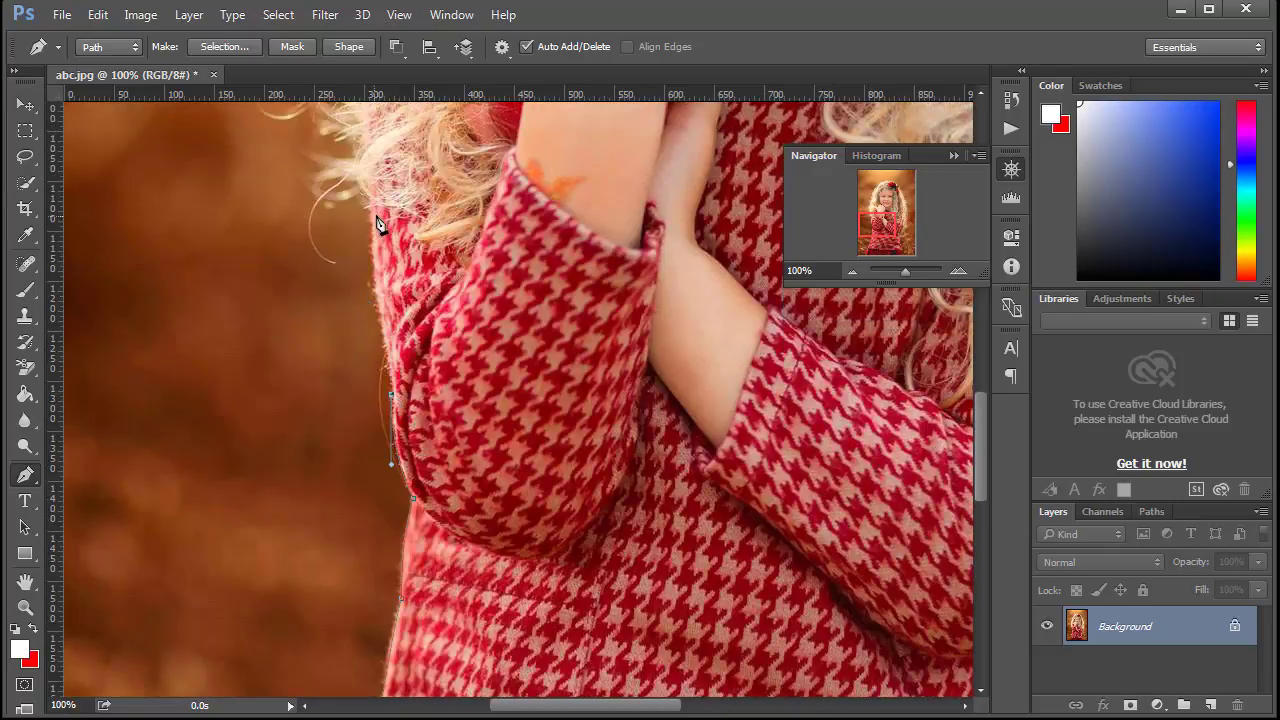
{"action": "left_click_drag", "start_coordinate": [370, 207], "coordinate": [373, 152]}
{"action": "left_click", "coordinate": [370, 207], "text": "alt"}
Step: Extend the path with points placed loosely outside the hair, up the left side and over the crown of the head
{"action": "left_click", "coordinate": [853, 271]}
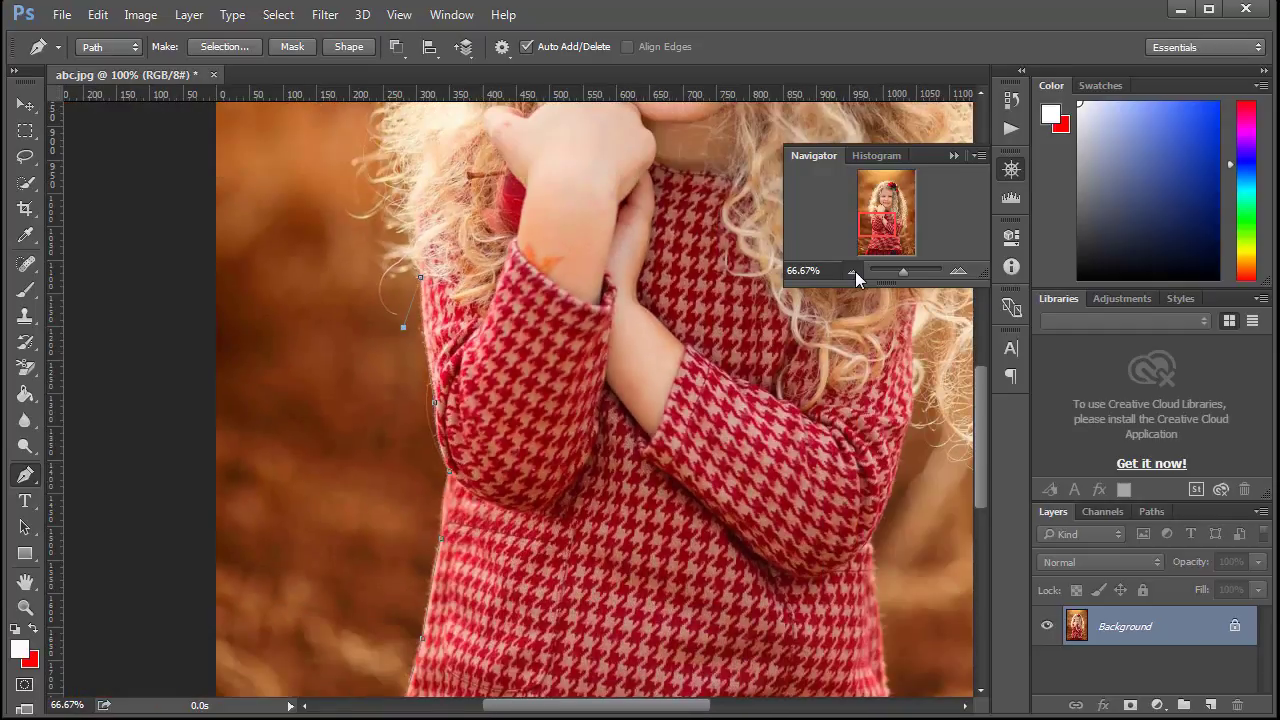
{"action": "left_click", "coordinate": [853, 271]}
{"action": "left_click", "coordinate": [853, 271]}
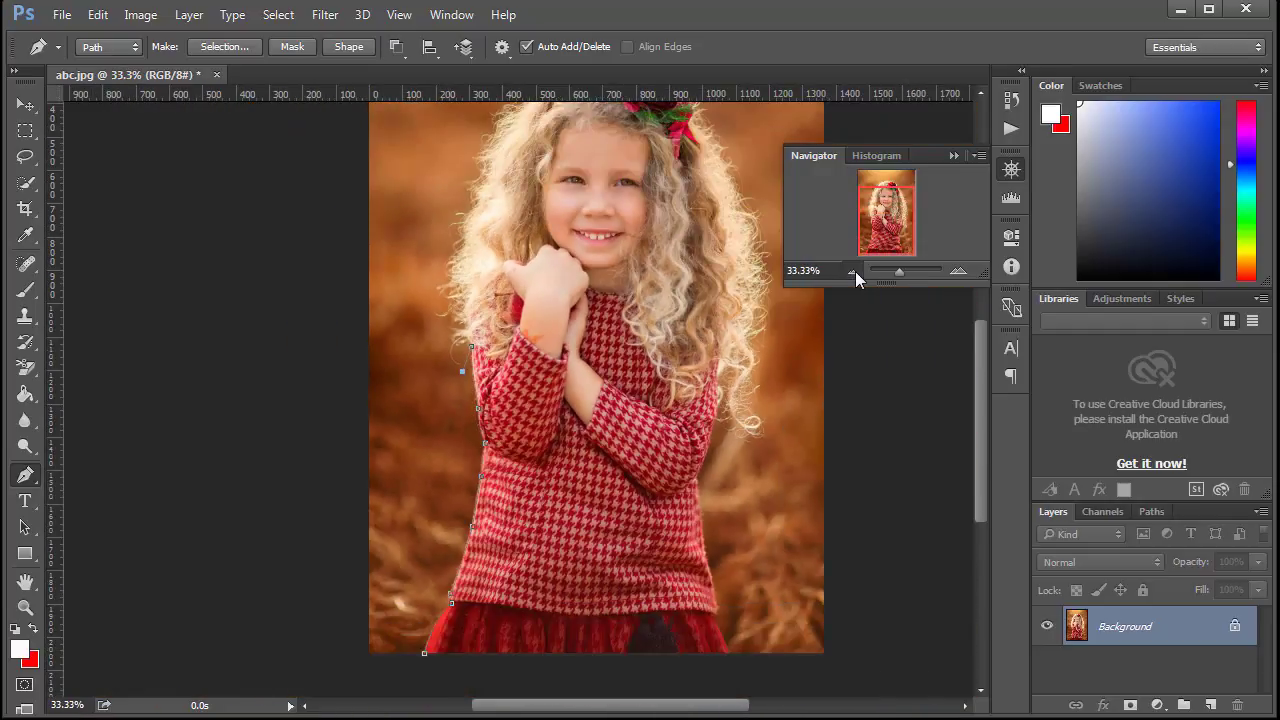
{"action": "left_click", "coordinate": [853, 271]}
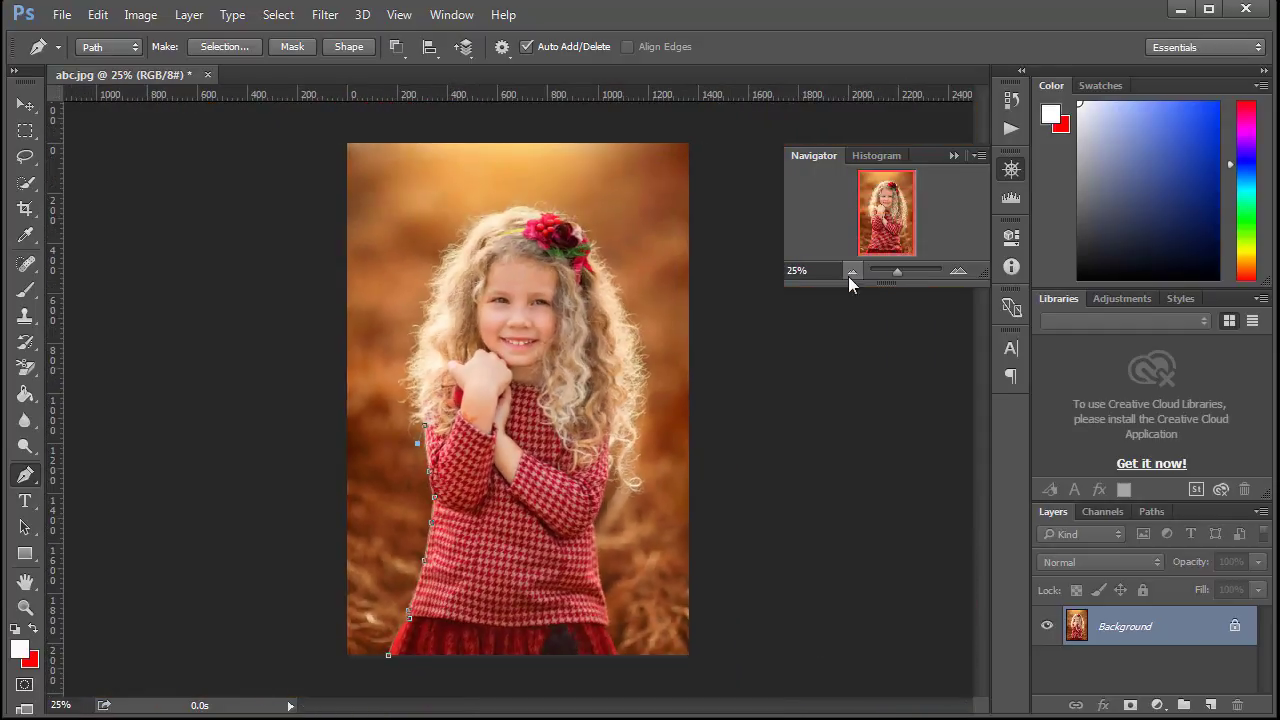
{"action": "left_click", "coordinate": [393, 407]}
{"action": "left_click", "coordinate": [393, 359]}
{"action": "left_click", "coordinate": [393, 329]}
{"action": "left_click", "coordinate": [406, 295]}
{"action": "left_click", "coordinate": [415, 266]}
{"action": "left_click", "coordinate": [422, 242]}
{"action": "left_click", "coordinate": [442, 224]}
{"action": "left_click", "coordinate": [465, 203]}
{"action": "left_click", "coordinate": [494, 193]}
{"action": "left_click", "coordinate": [535, 192]}
Step: Continue the loose path outside the hair down the right side to just below the lowest curls
{"action": "left_click", "coordinate": [567, 198]}
{"action": "left_click", "coordinate": [605, 223]}
{"action": "left_click", "coordinate": [621, 260]}
{"action": "left_click", "coordinate": [646, 321]}
{"action": "left_click", "coordinate": [657, 355]}
{"action": "left_click", "coordinate": [656, 404]}
{"action": "left_click", "coordinate": [648, 446]}
{"action": "left_click", "coordinate": [650, 479]}
{"action": "left_click", "coordinate": [634, 500]}
Step: Bring the path from below the curls back to the right sleeve and trace its edge down past the elbow
{"action": "left_click", "coordinate": [958, 270]}
{"action": "left_click", "coordinate": [958, 270]}
{"action": "left_click", "coordinate": [958, 270]}
{"action": "left_click", "coordinate": [958, 270]}
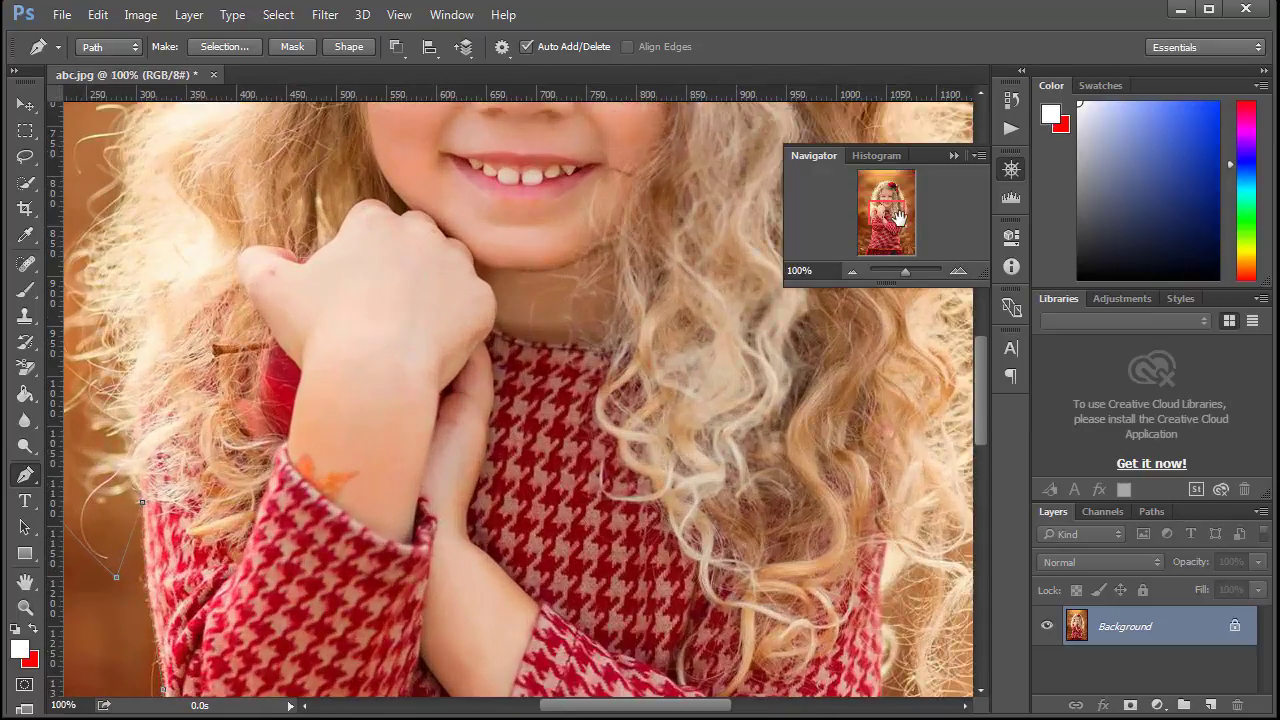
{"action": "left_click_drag", "start_coordinate": [900, 214], "coordinate": [906, 242]}
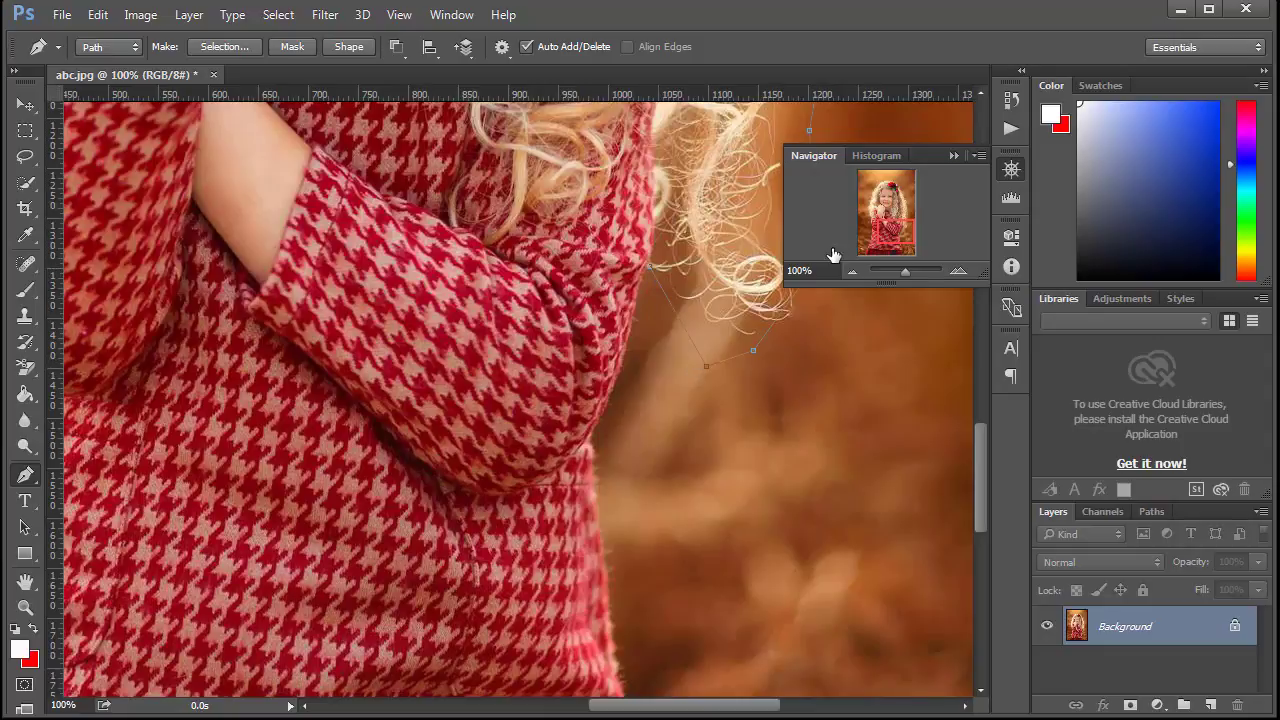
{"action": "left_click", "coordinate": [958, 270]}
{"action": "scroll", "coordinate": [758, 336], "scroll_direction": "up", "scroll_amount": 3}
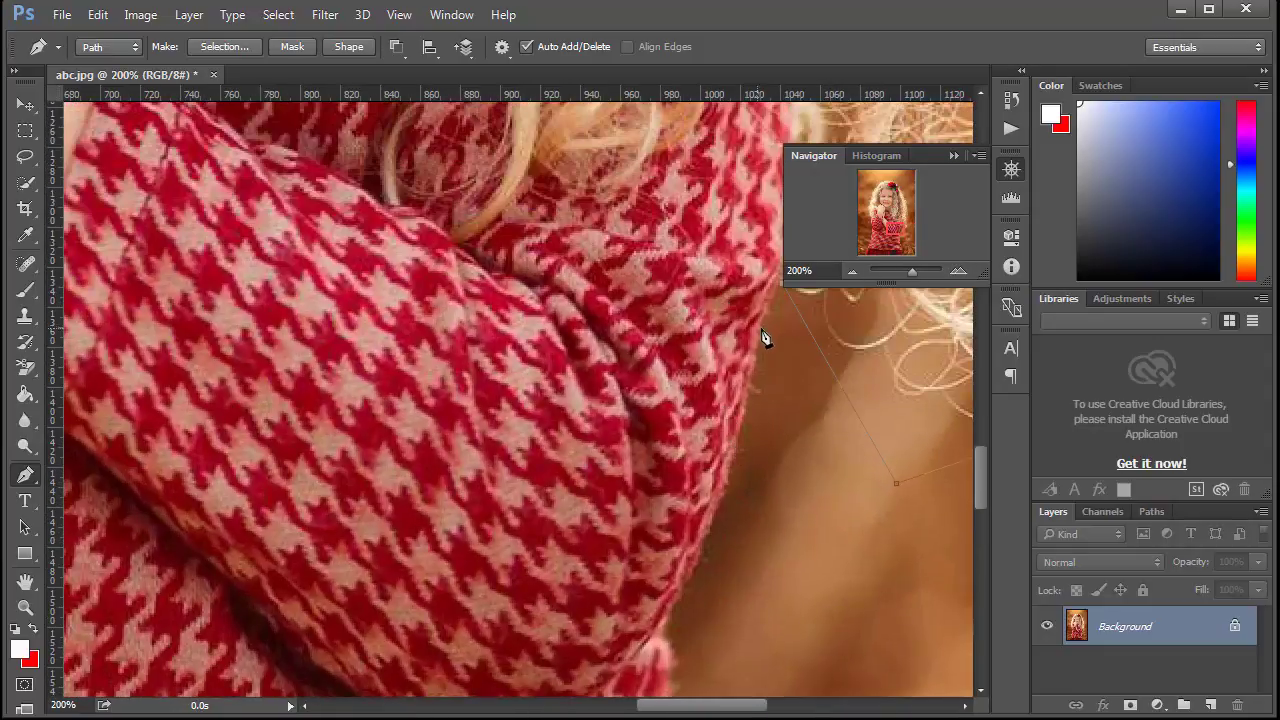
{"action": "scroll", "coordinate": [763, 352], "scroll_direction": "up", "scroll_amount": 2}
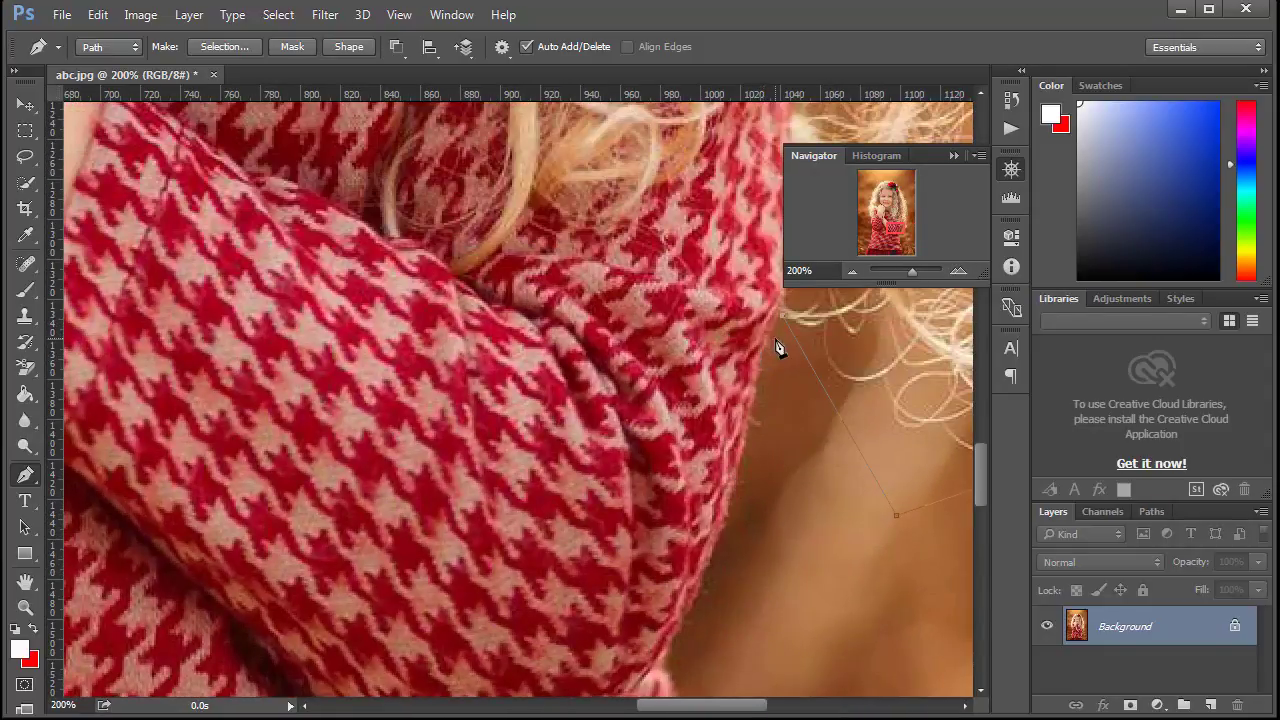
{"action": "left_click_drag", "start_coordinate": [781, 318], "coordinate": [757, 384]}
{"action": "left_click_drag", "start_coordinate": [708, 571], "coordinate": [680, 639]}
{"action": "left_click", "coordinate": [708, 571], "text": "alt"}
{"action": "scroll", "coordinate": [690, 540], "scroll_direction": "down", "scroll_amount": 3}
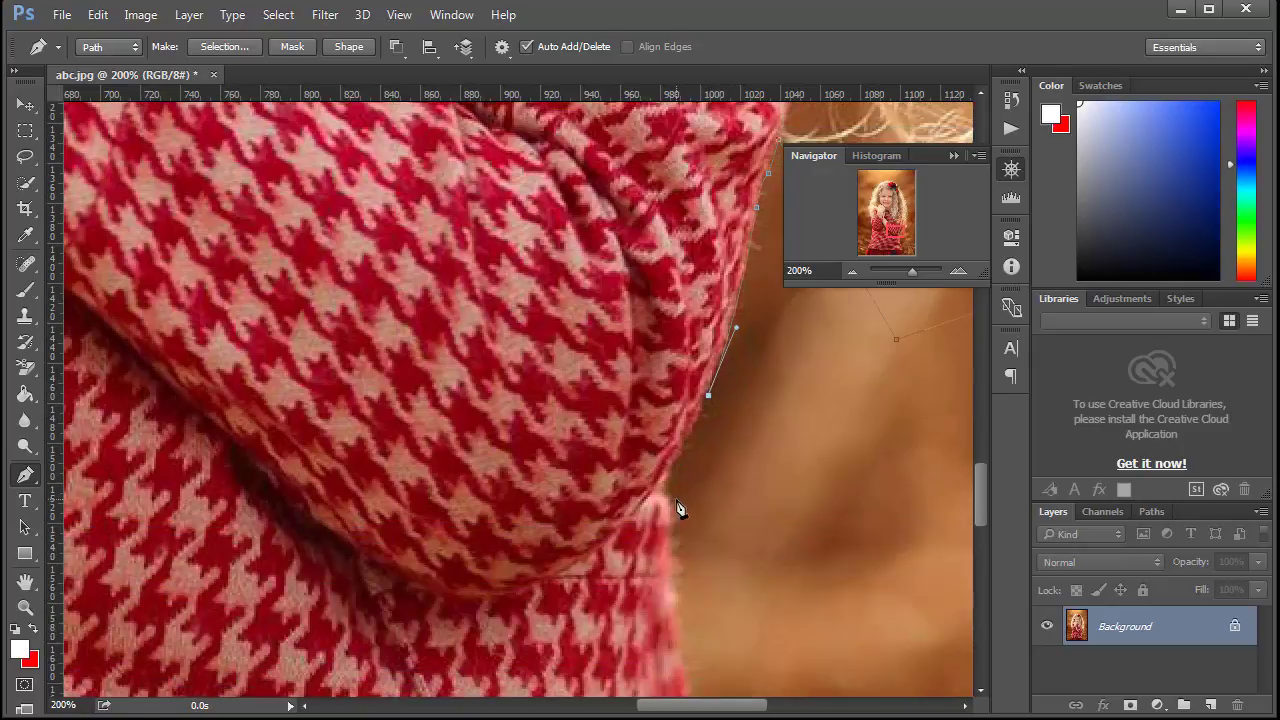
{"action": "left_click", "coordinate": [666, 483]}
Step: Trace the path down the sweater's right side from below the elbow to the corner of the hem
{"action": "scroll", "coordinate": [680, 514], "scroll_direction": "down", "scroll_amount": 4}
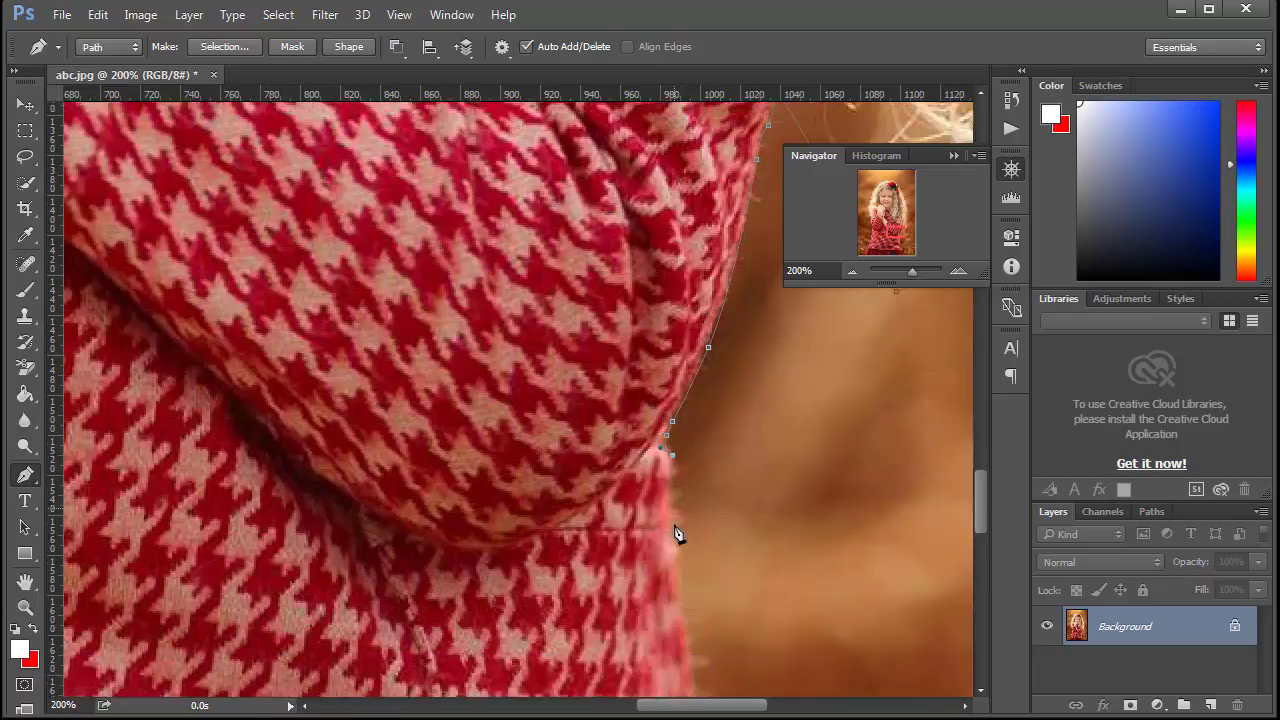
{"action": "scroll", "coordinate": [697, 438], "scroll_direction": "down", "scroll_amount": 1}
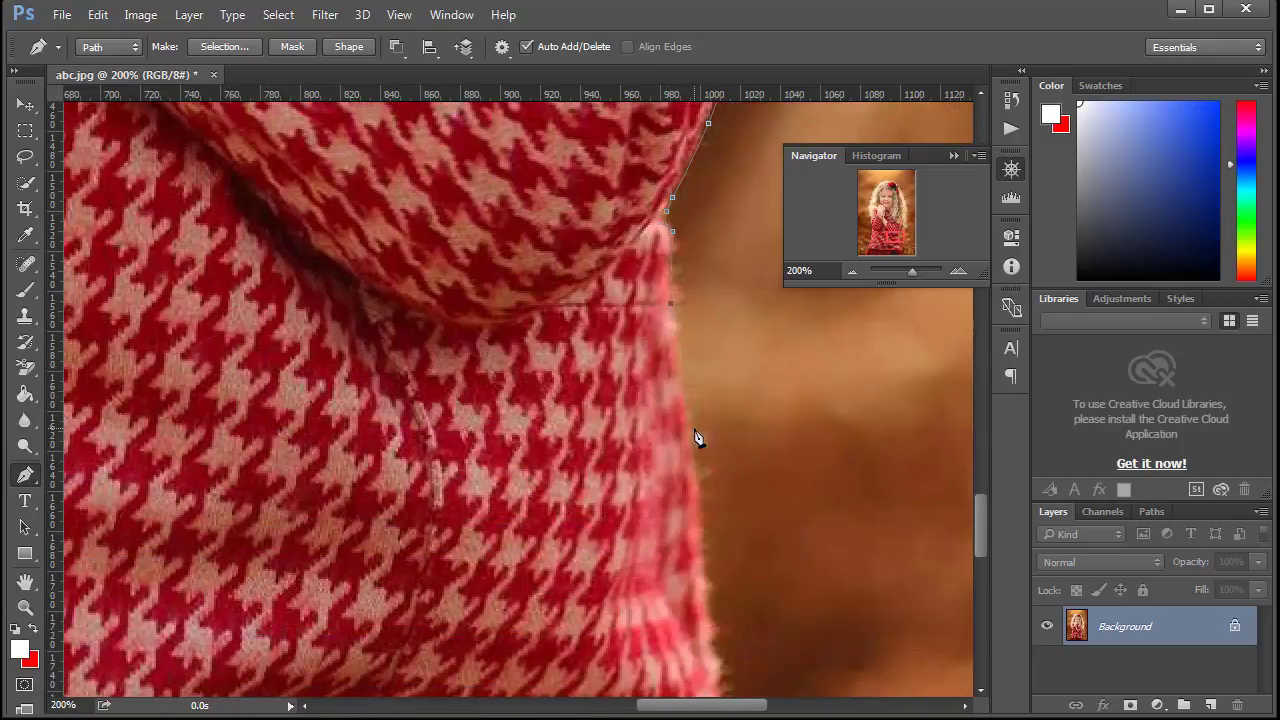
{"action": "mouse_move", "coordinate": [681, 338]}
{"action": "left_mouse_down"}
{"action": "mouse_move", "coordinate": [686, 365]}
{"action": "mouse_move", "coordinate": [680, 345]}
{"action": "left_mouse_up"}
{"action": "scroll", "coordinate": [700, 400], "scroll_direction": "down", "scroll_amount": 2}
{"action": "left_click_drag", "start_coordinate": [712, 508], "coordinate": [721, 562]}
{"action": "scroll", "coordinate": [714, 515], "scroll_direction": "down", "scroll_amount": 2}
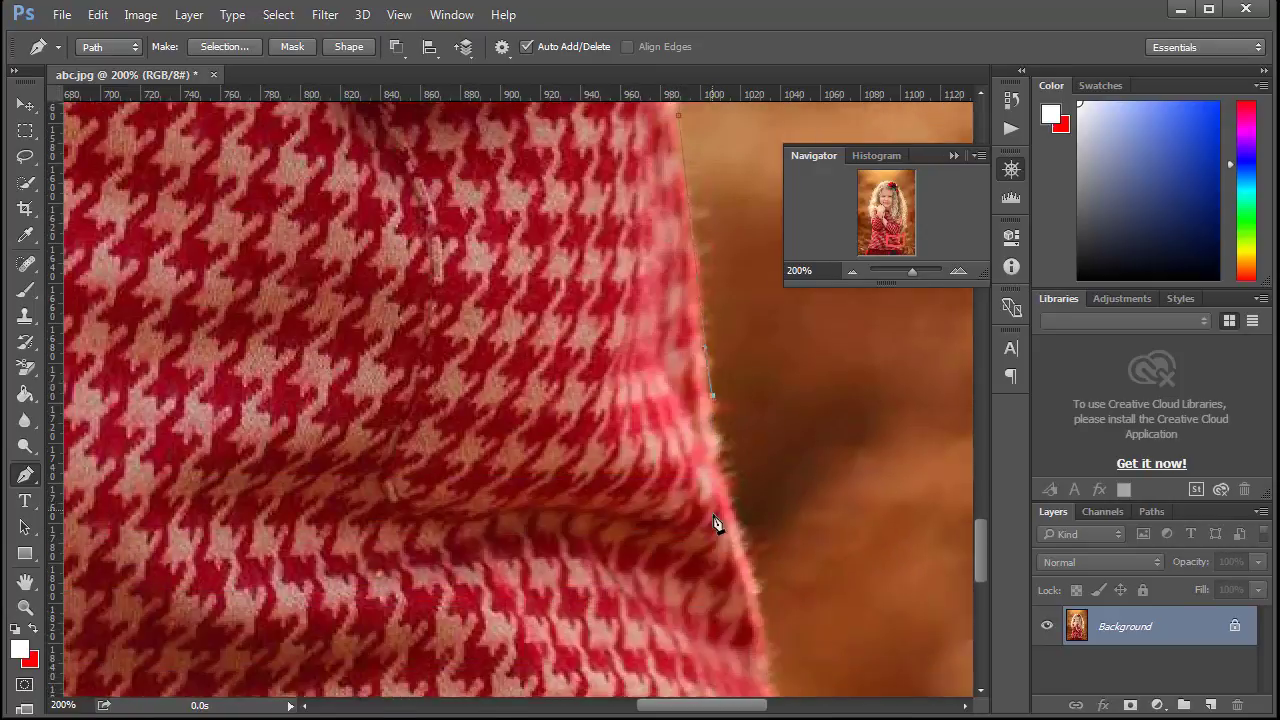
{"action": "left_click_drag", "start_coordinate": [733, 446], "coordinate": [747, 485]}
{"action": "left_click", "coordinate": [735, 448], "text": "alt"}
{"action": "scroll", "coordinate": [737, 457], "scroll_direction": "down", "scroll_amount": 3}
{"action": "left_click_drag", "start_coordinate": [767, 421], "coordinate": [771, 448]}
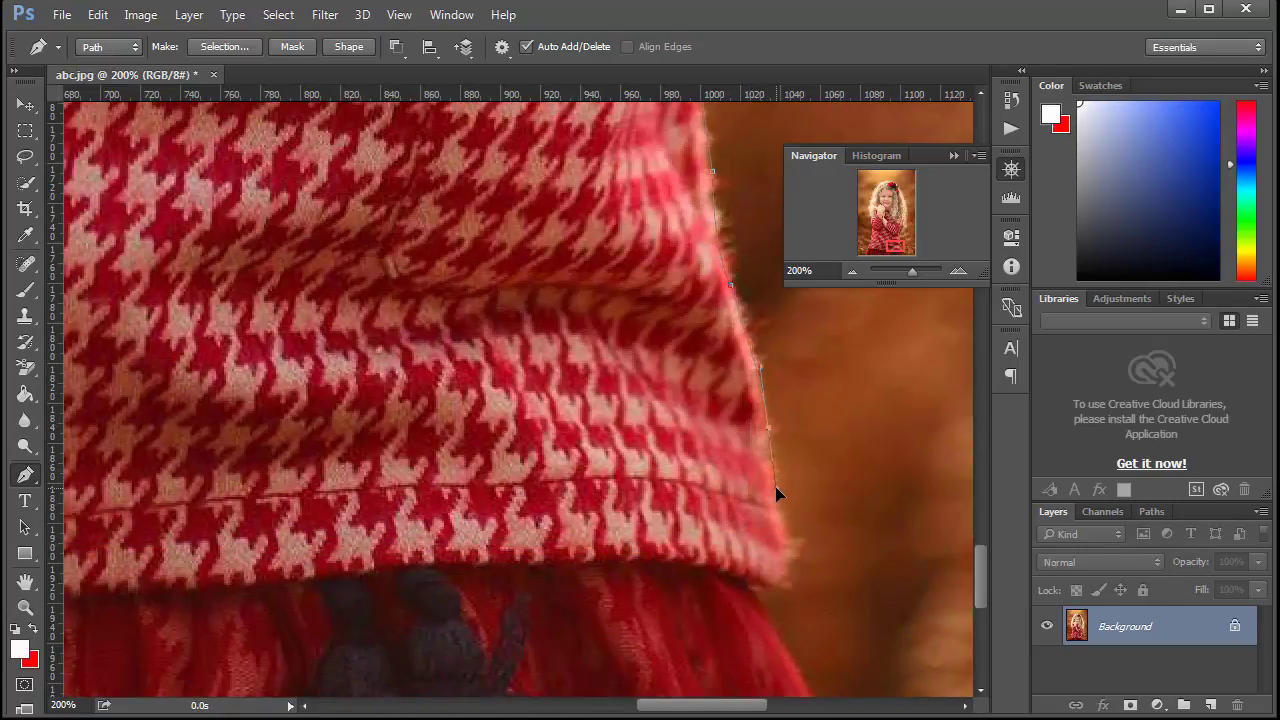
{"action": "left_click_drag", "start_coordinate": [788, 545], "coordinate": [760, 602]}
Step: Trace the skirt's right edge to the image's lower border and close the path at its starting point
{"action": "scroll", "coordinate": [757, 601], "scroll_direction": "down", "scroll_amount": 5}
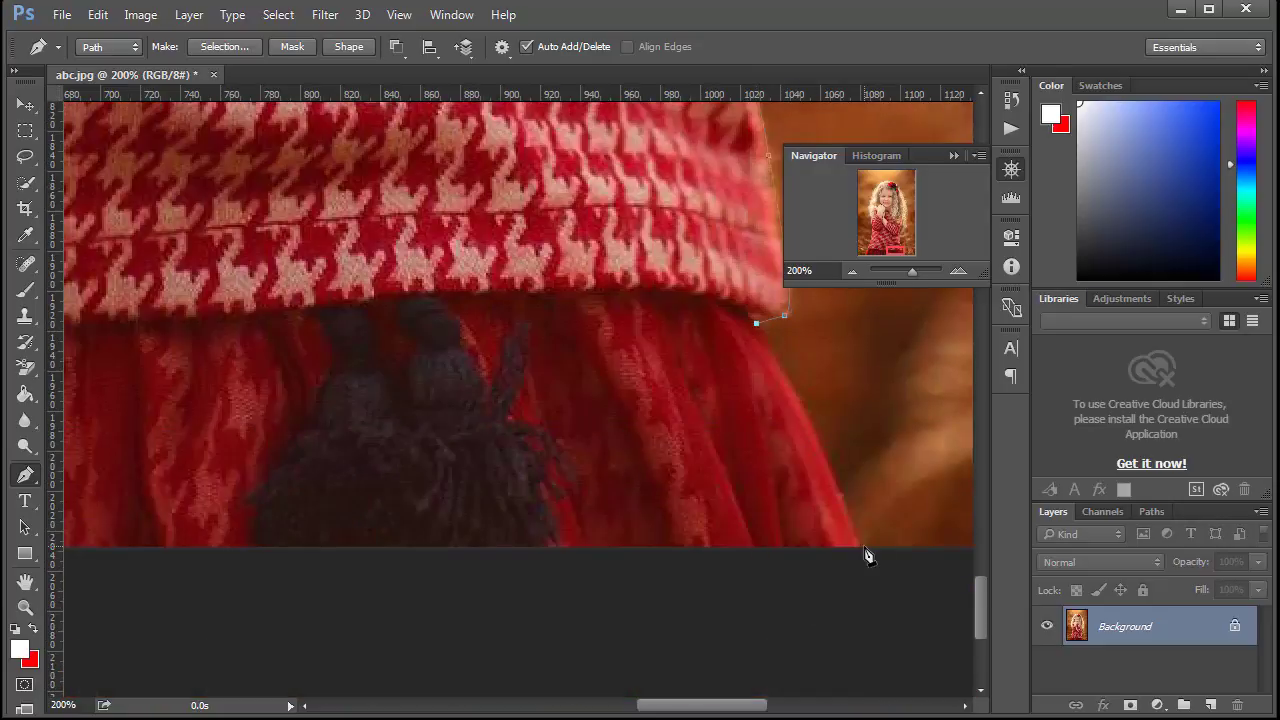
{"action": "mouse_move", "coordinate": [862, 547]}
{"action": "left_mouse_down"}
{"action": "mouse_move", "coordinate": [866, 609]}
{"action": "mouse_move", "coordinate": [890, 646]}
{"action": "mouse_move", "coordinate": [866, 558]}
{"action": "left_mouse_up"}
{"action": "left_click", "coordinate": [852, 271]}
{"action": "left_click", "coordinate": [852, 271]}
{"action": "left_click", "coordinate": [852, 271]}
{"action": "left_click", "coordinate": [155, 448]}
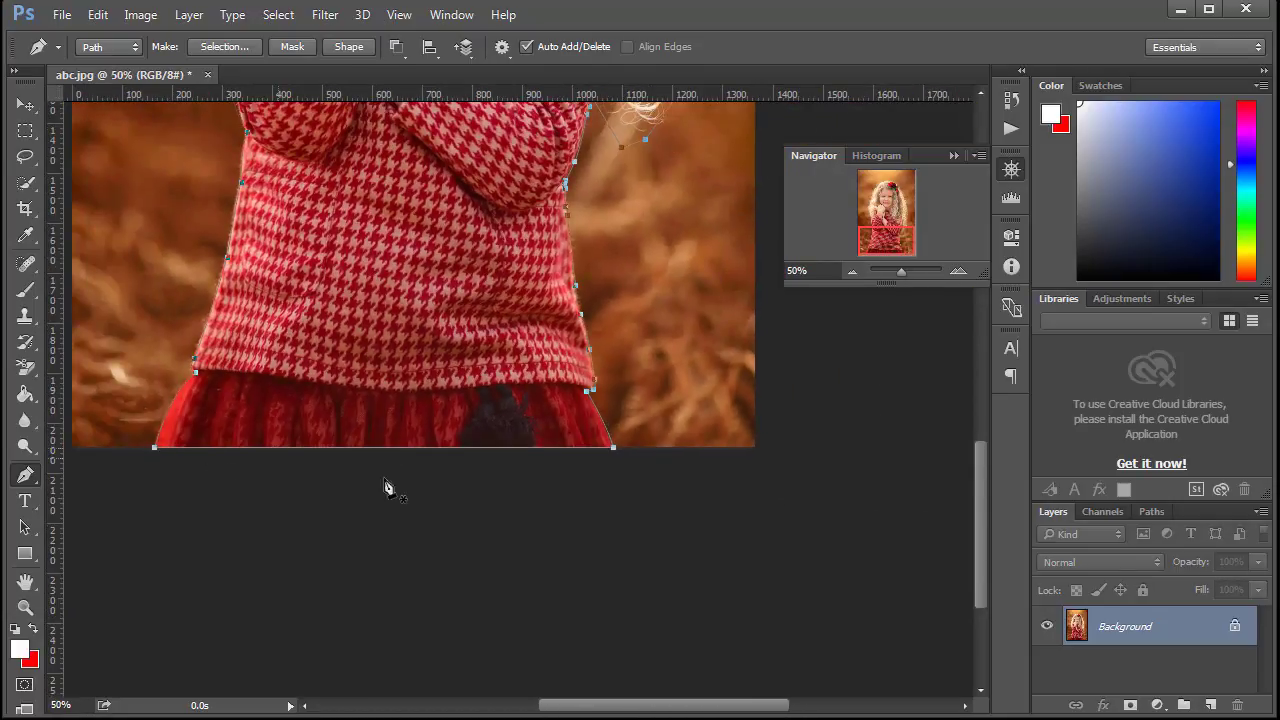
Step: Convert the closed work path into a selection and collapse the Navigator
{"action": "left_click", "coordinate": [1152, 511]}
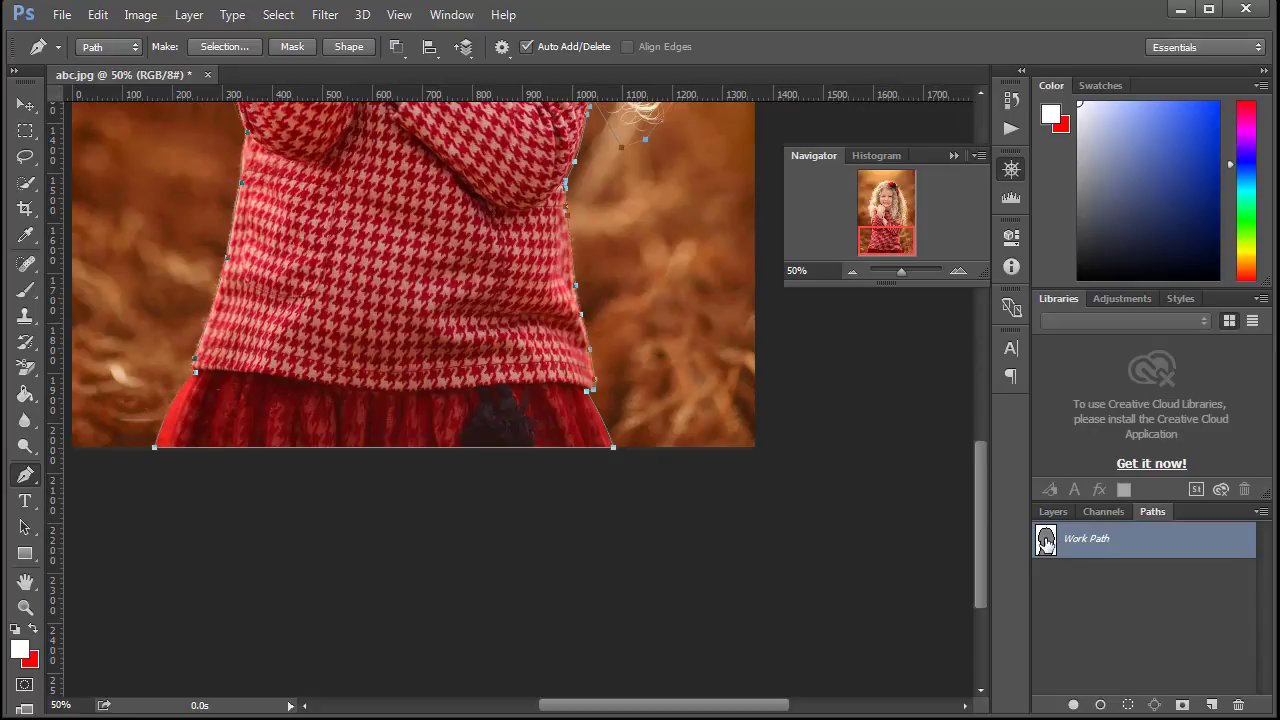
{"action": "key", "text": "ctrl+Return"}
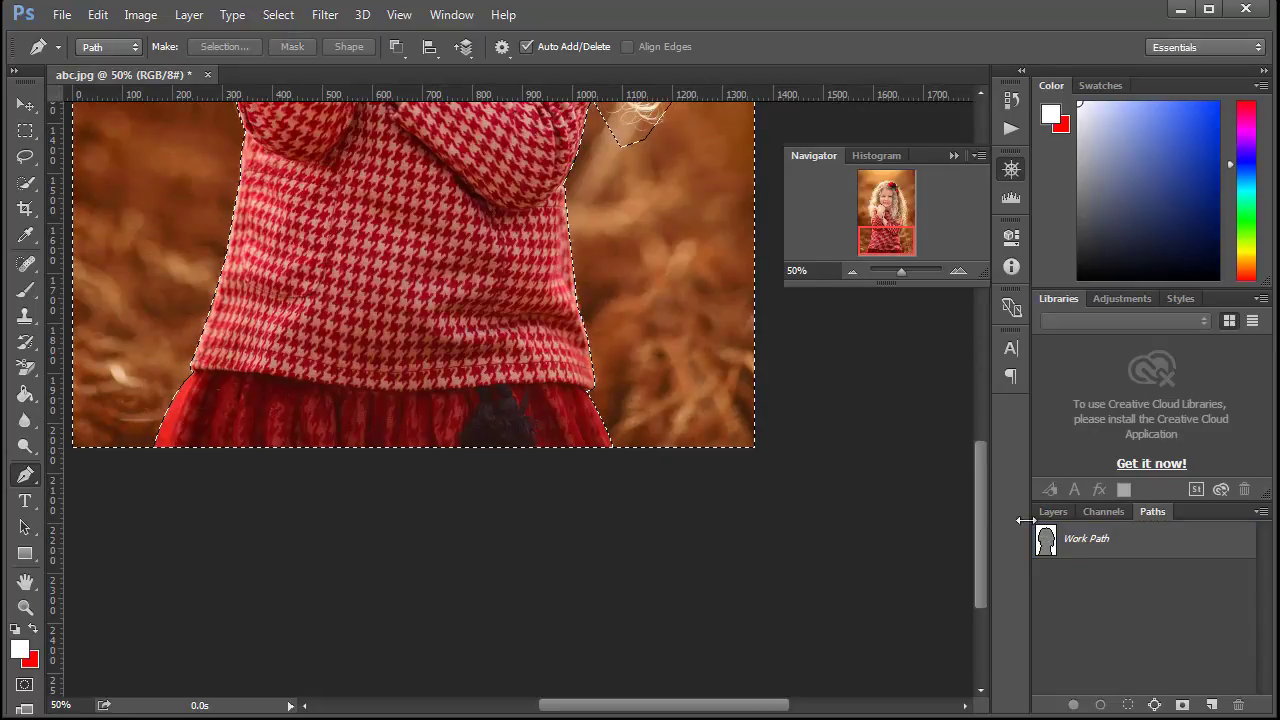
{"action": "left_click", "coordinate": [852, 271]}
{"action": "left_click", "coordinate": [851, 270]}
{"action": "left_click", "coordinate": [851, 270]}
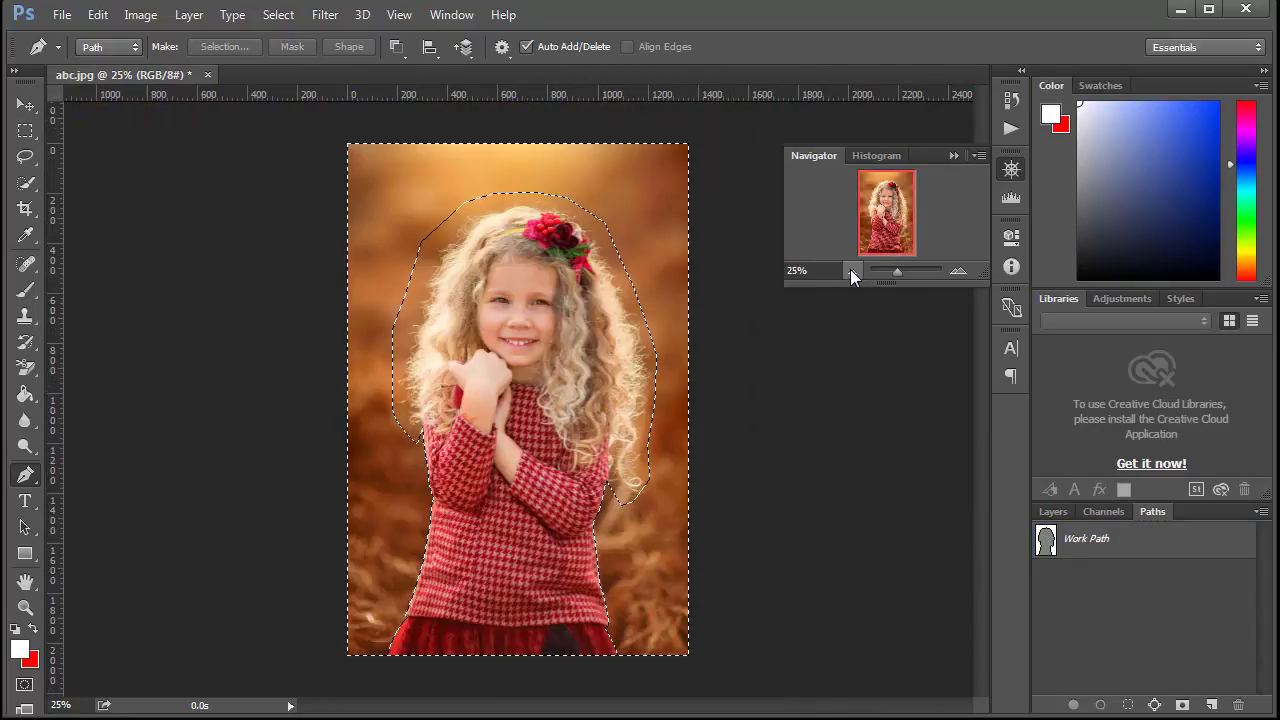
{"action": "left_click", "coordinate": [851, 270]}
{"action": "left_click", "coordinate": [955, 156]}
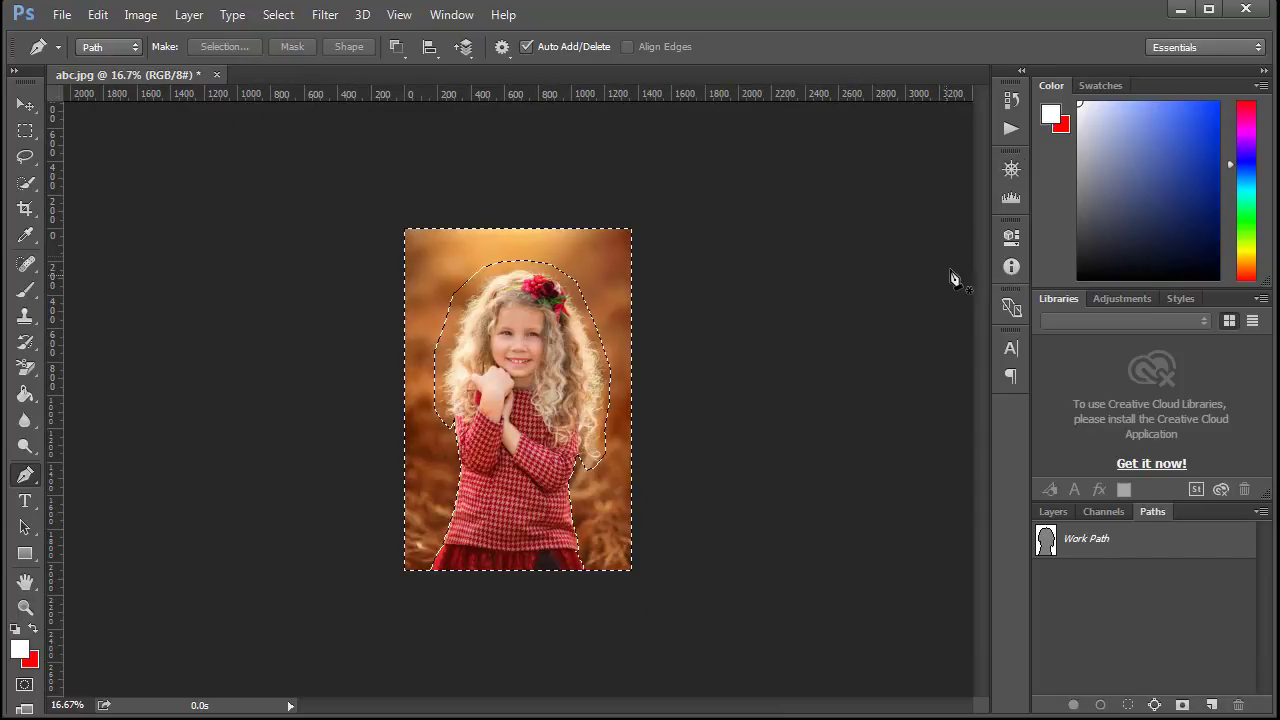
Step: Duplicate the Background layer and hide the original
{"action": "left_click", "coordinate": [1054, 513]}
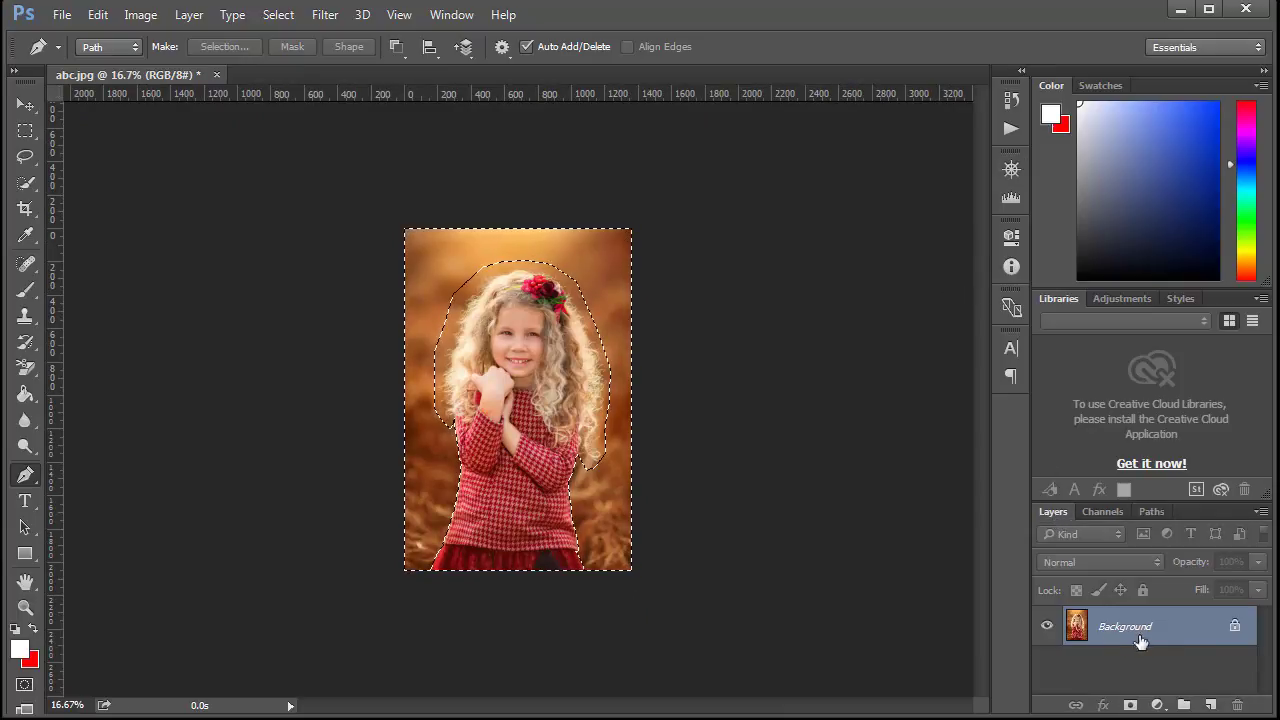
{"action": "left_click_drag", "start_coordinate": [1166, 634], "coordinate": [1210, 704]}
{"action": "left_click", "coordinate": [1047, 665]}
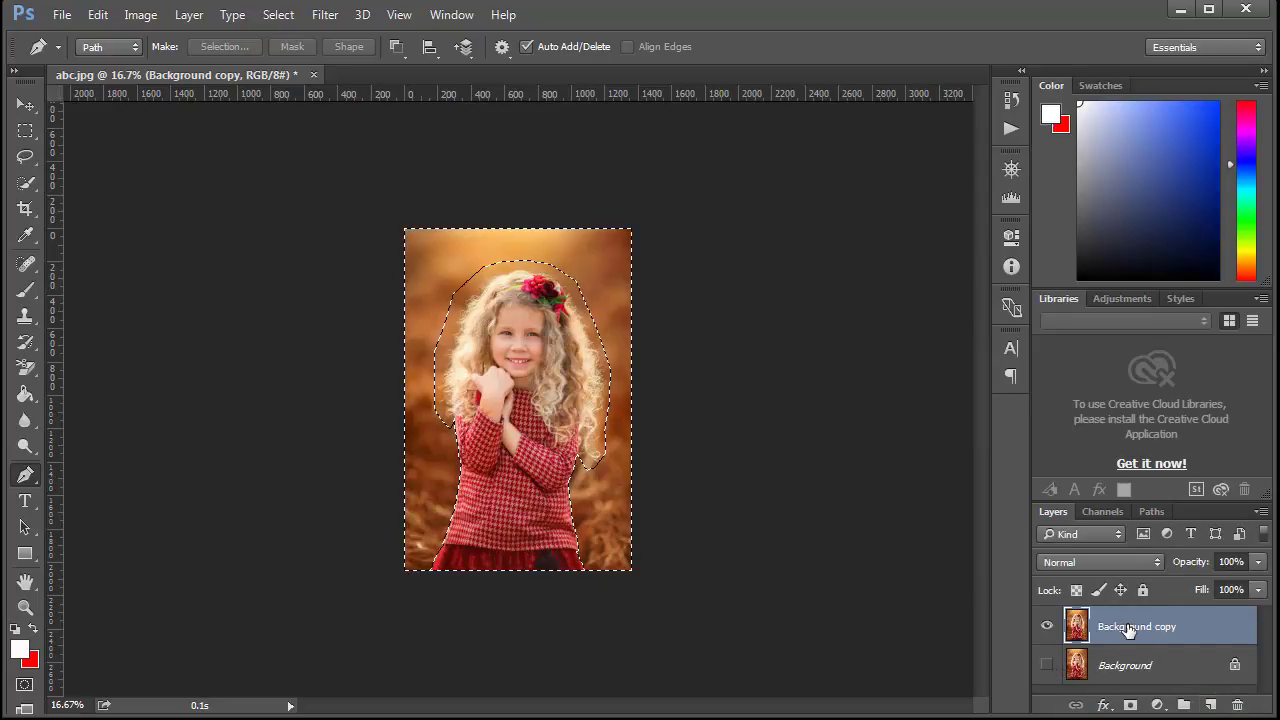
Step: Try adding a layer mask from the current selection to the Background copy layer, and undo it
{"action": "left_click", "coordinate": [1131, 706], "text": "alt"}
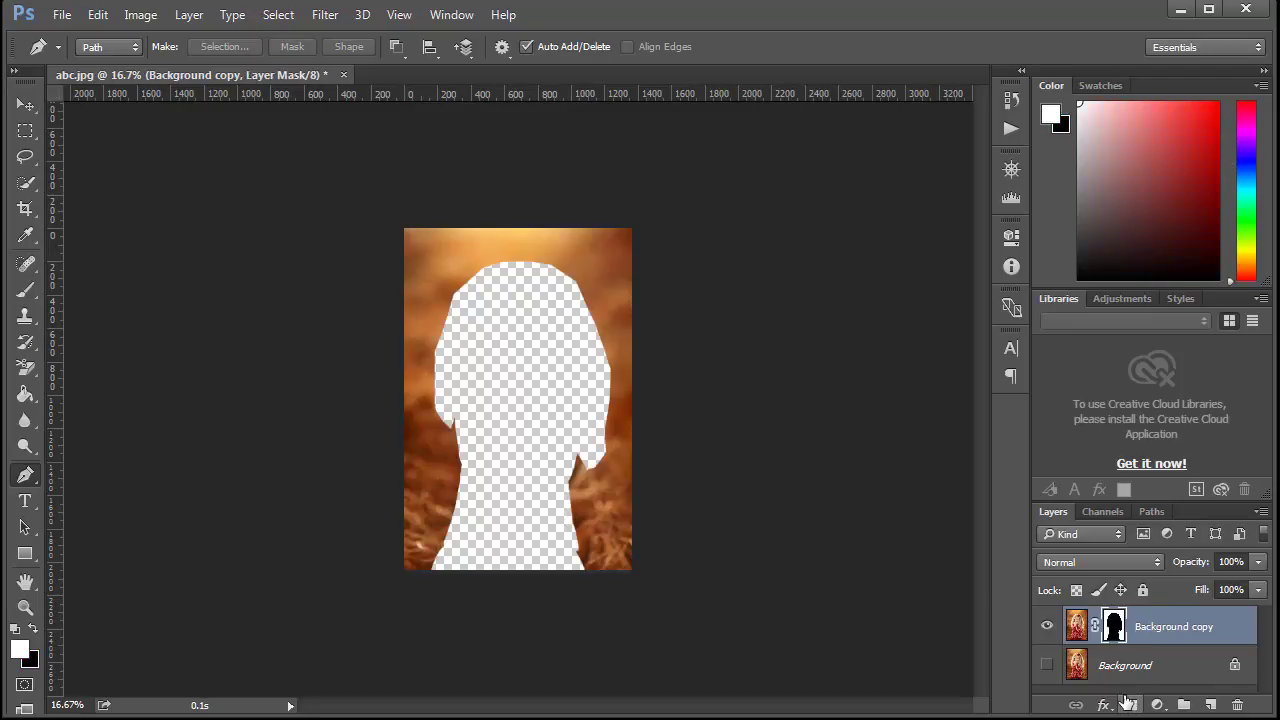
{"action": "key", "text": "ctrl+z"}
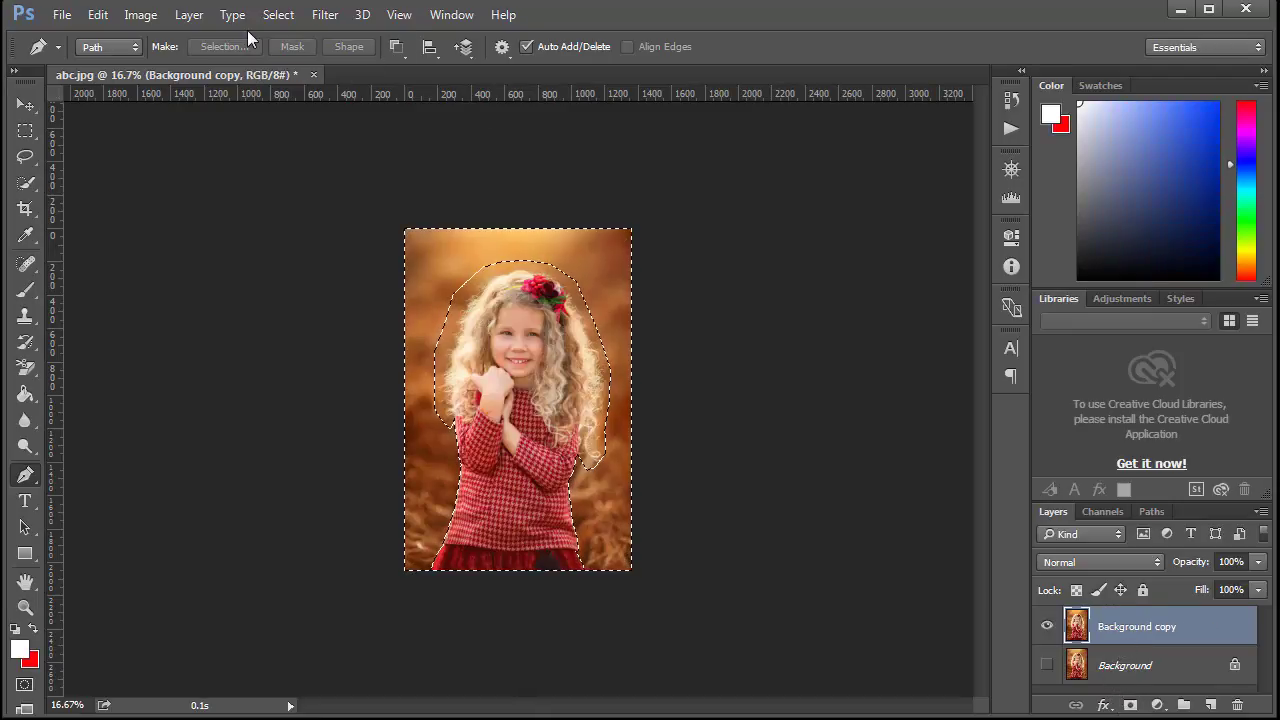
Step: Invert the selection so it covers the girl, and add a layer mask from it to the Background copy layer
{"action": "left_click", "coordinate": [278, 14]}
{"action": "left_click", "coordinate": [293, 95]}
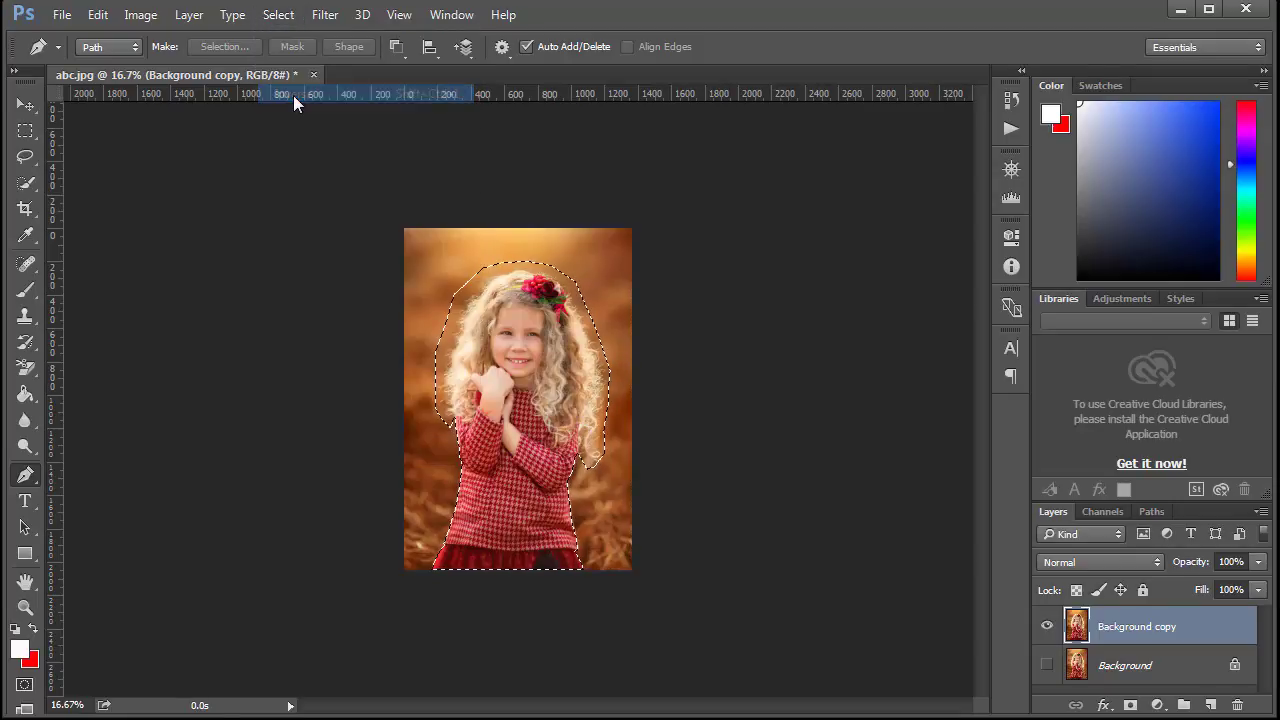
{"action": "left_click", "coordinate": [1131, 706]}
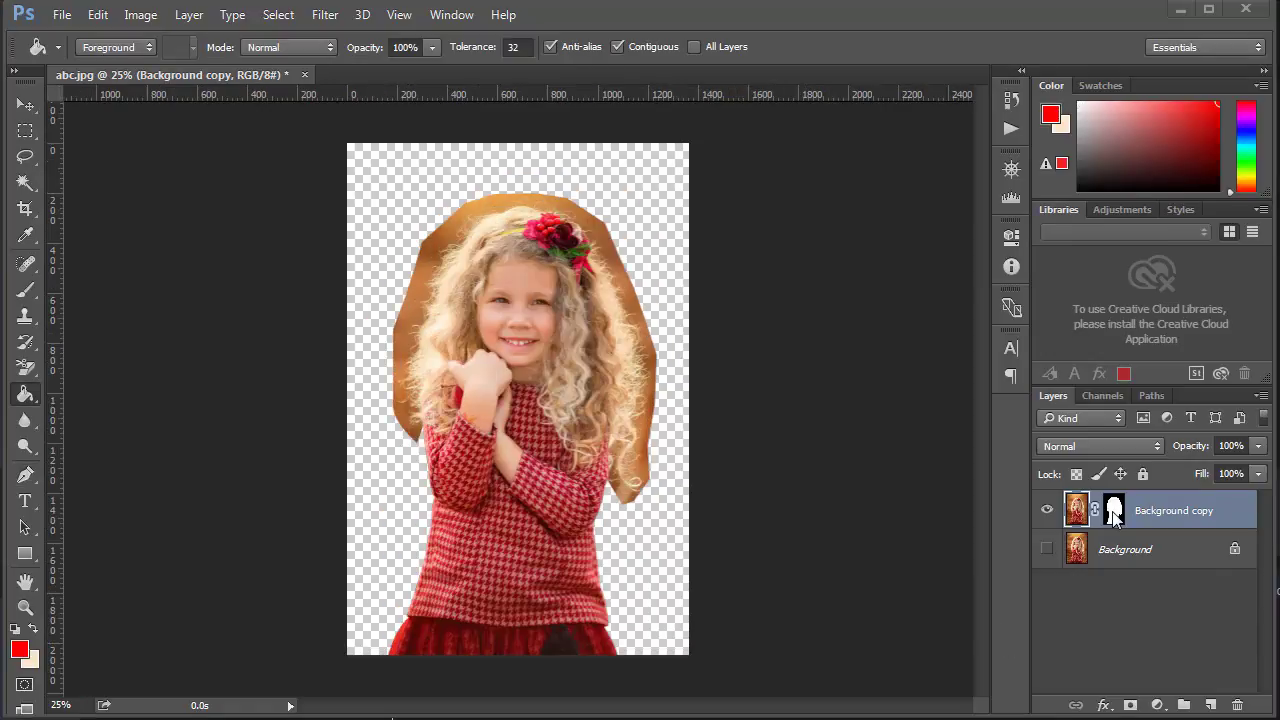
Step: Refine the Background copy layer's mask with Smooth set to 27 and output the result to a new layer
{"action": "left_click", "coordinate": [1113, 512]}
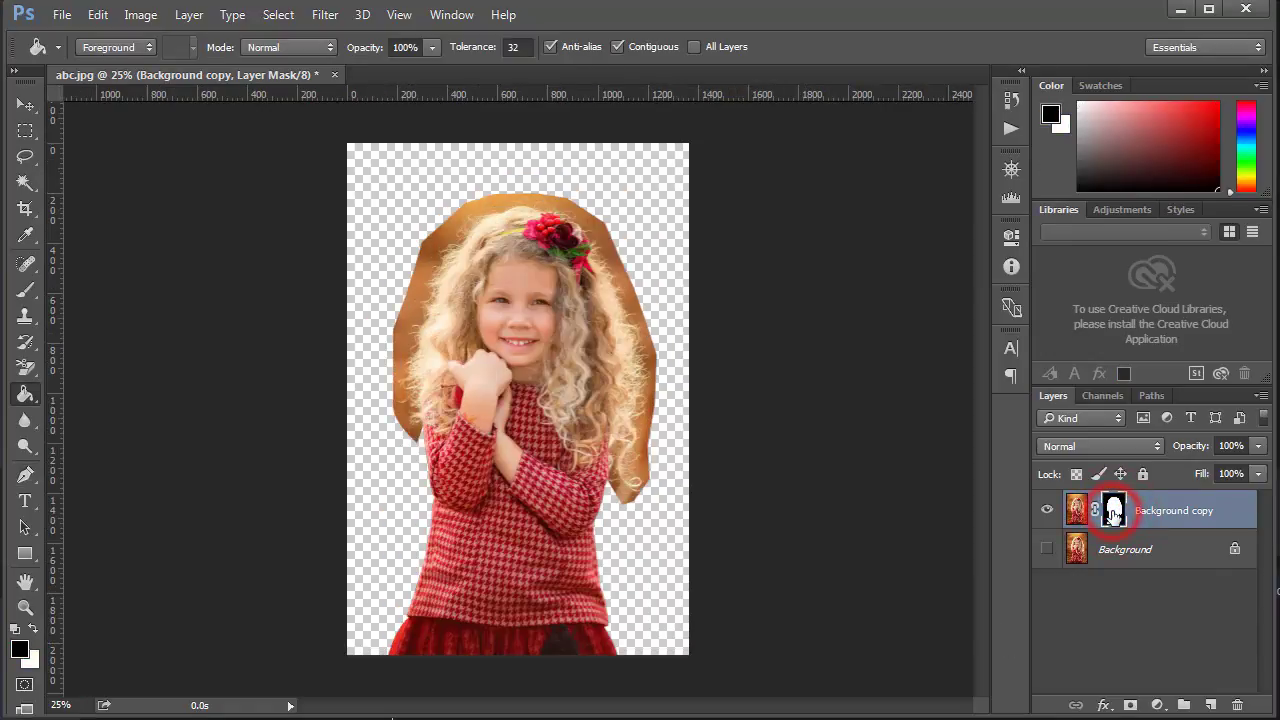
{"action": "right_click", "coordinate": [1113, 512]}
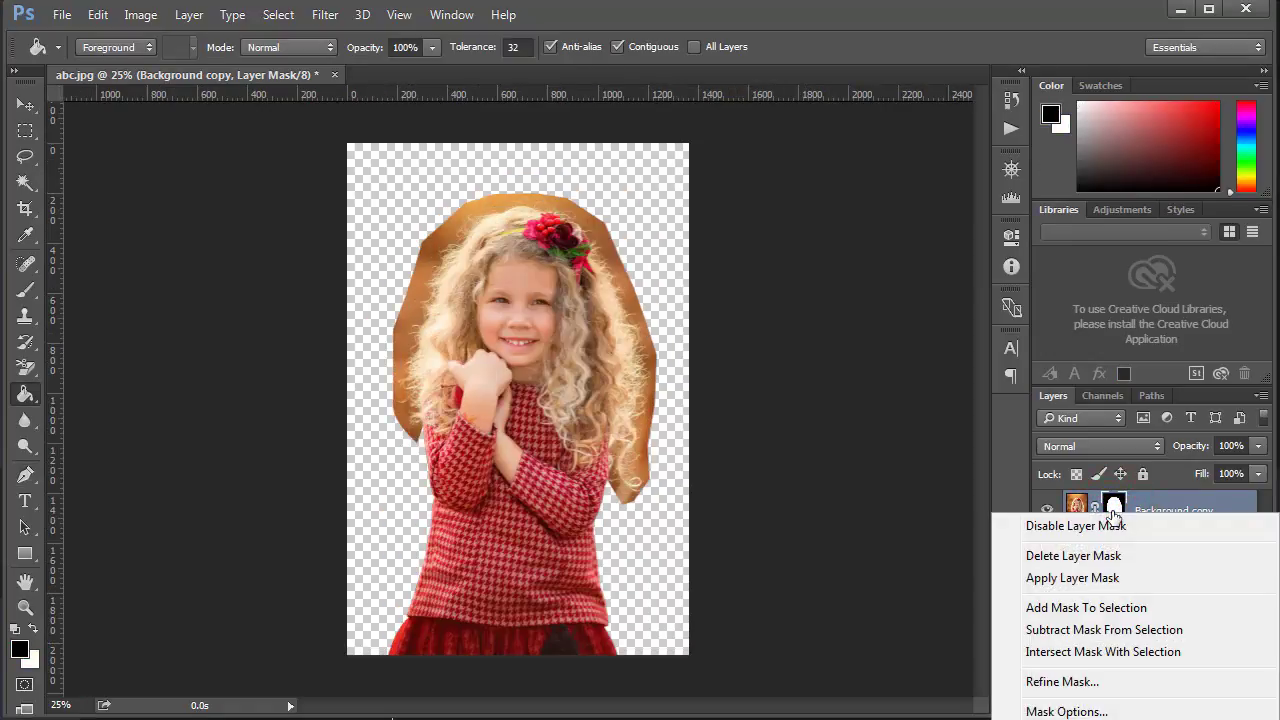
{"action": "left_click", "coordinate": [1062, 682]}
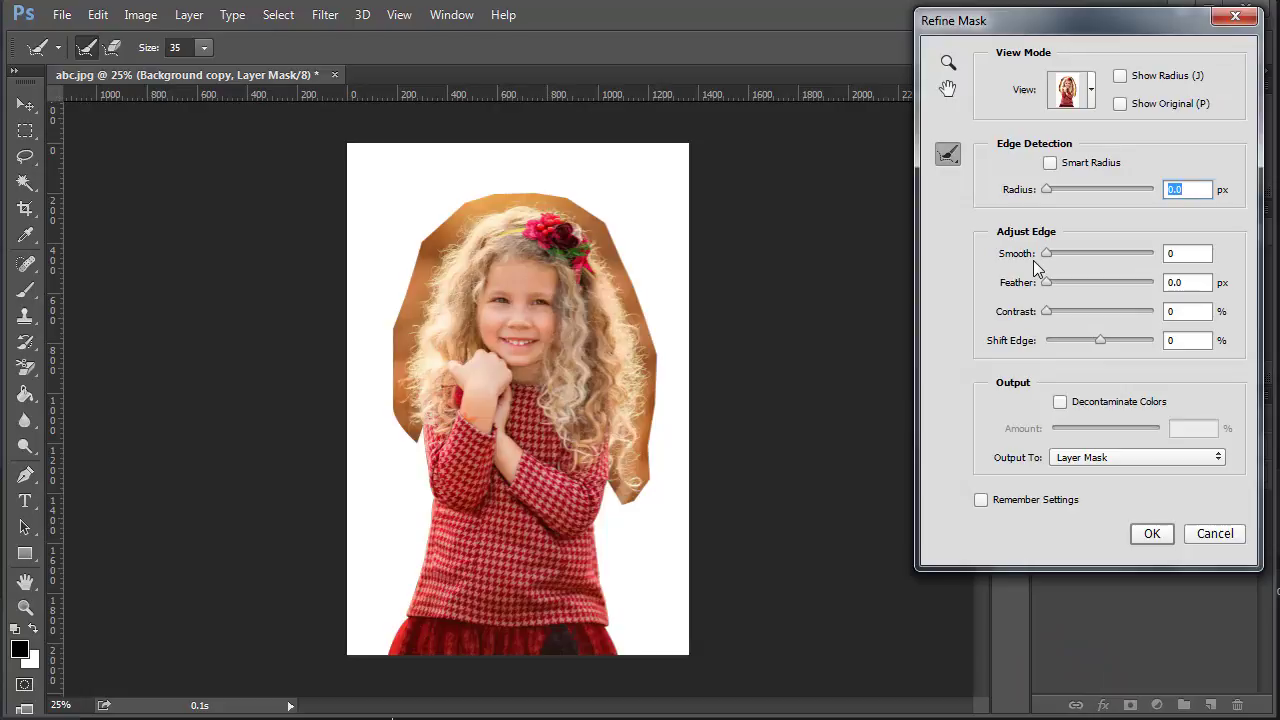
{"action": "mouse_move", "coordinate": [1047, 255]}
{"action": "left_mouse_down"}
{"action": "mouse_move", "coordinate": [1100, 255]}
{"action": "mouse_move", "coordinate": [1069, 256]}
{"action": "left_mouse_up"}
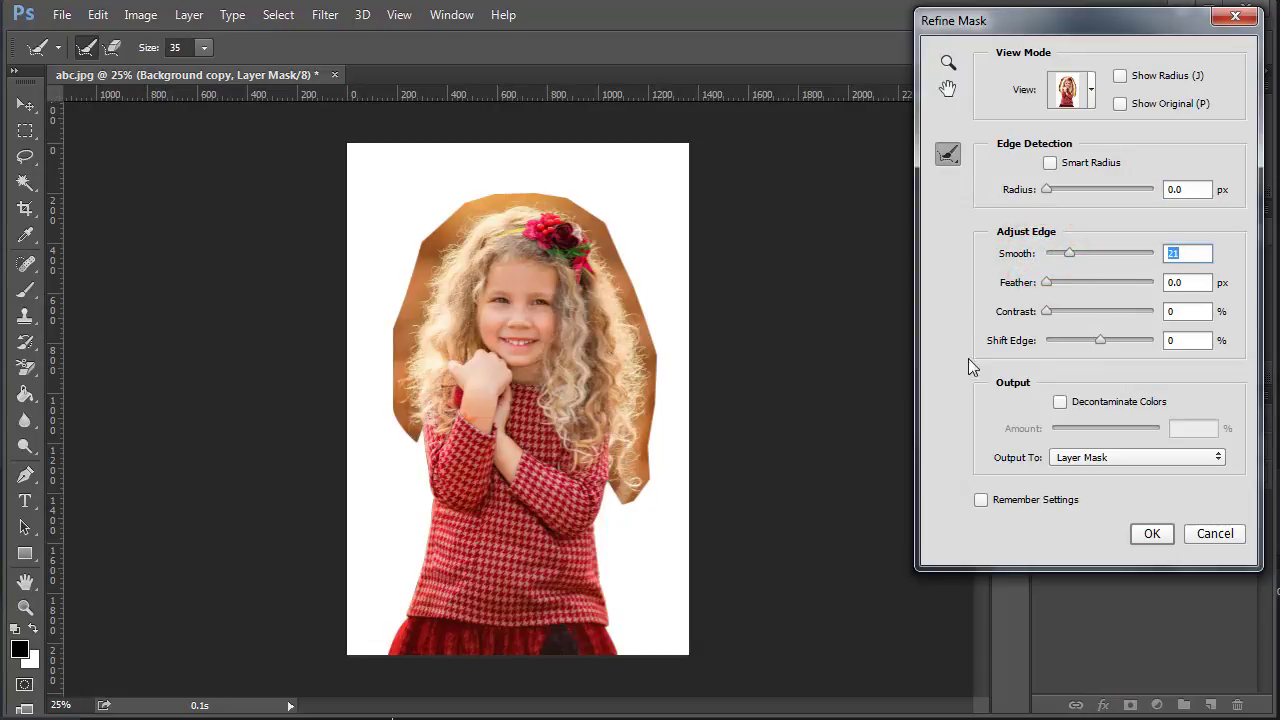
{"action": "left_click", "coordinate": [1110, 457]}
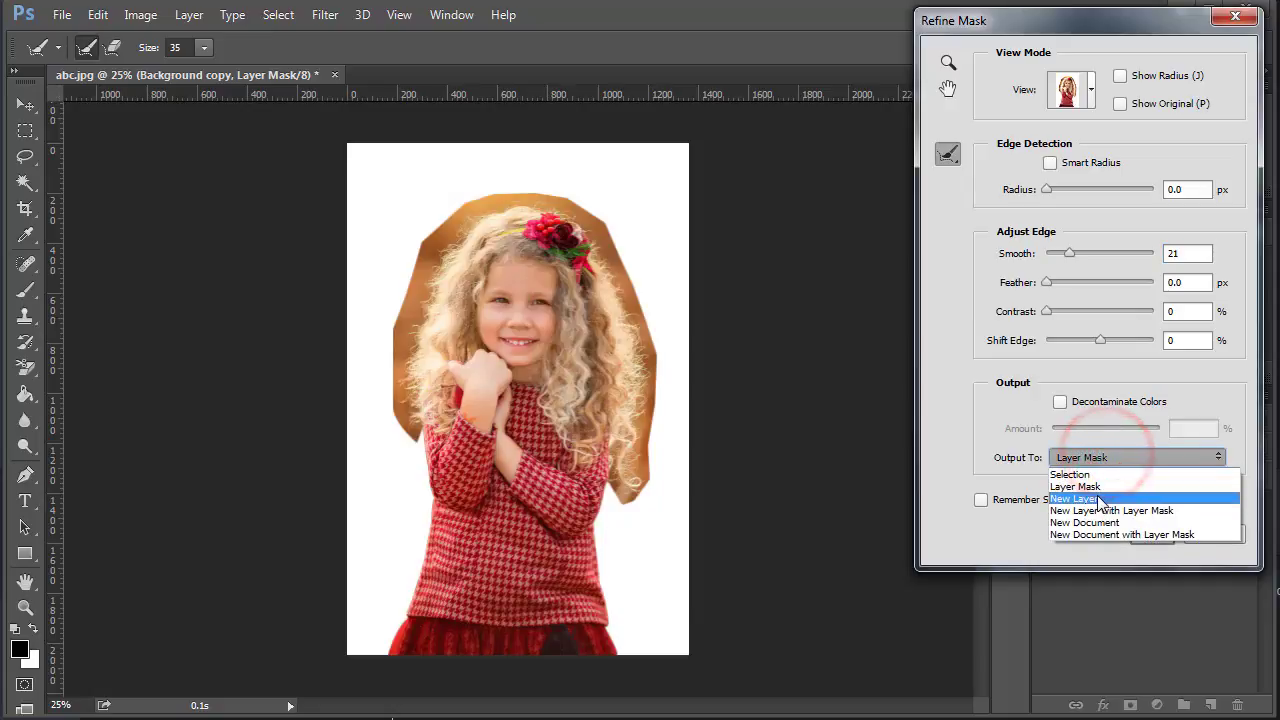
{"action": "left_click", "coordinate": [1098, 497]}
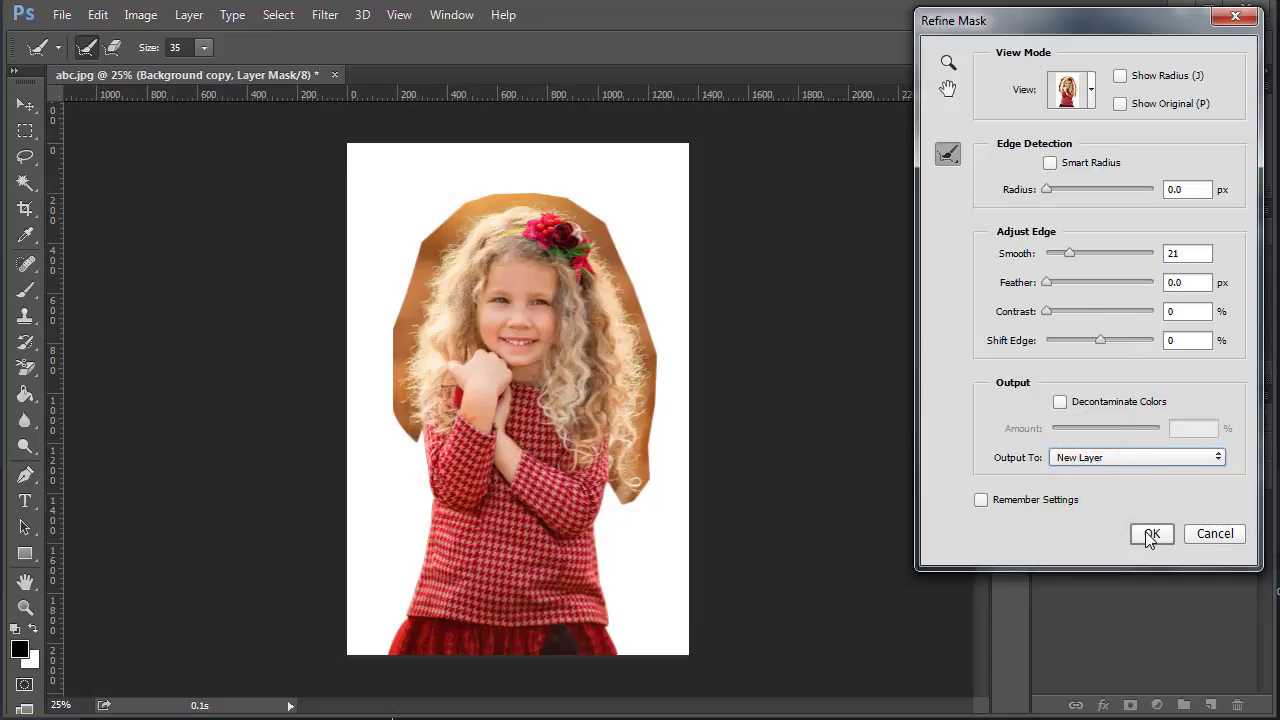
{"action": "left_click_drag", "start_coordinate": [1071, 255], "coordinate": [1077, 254]}
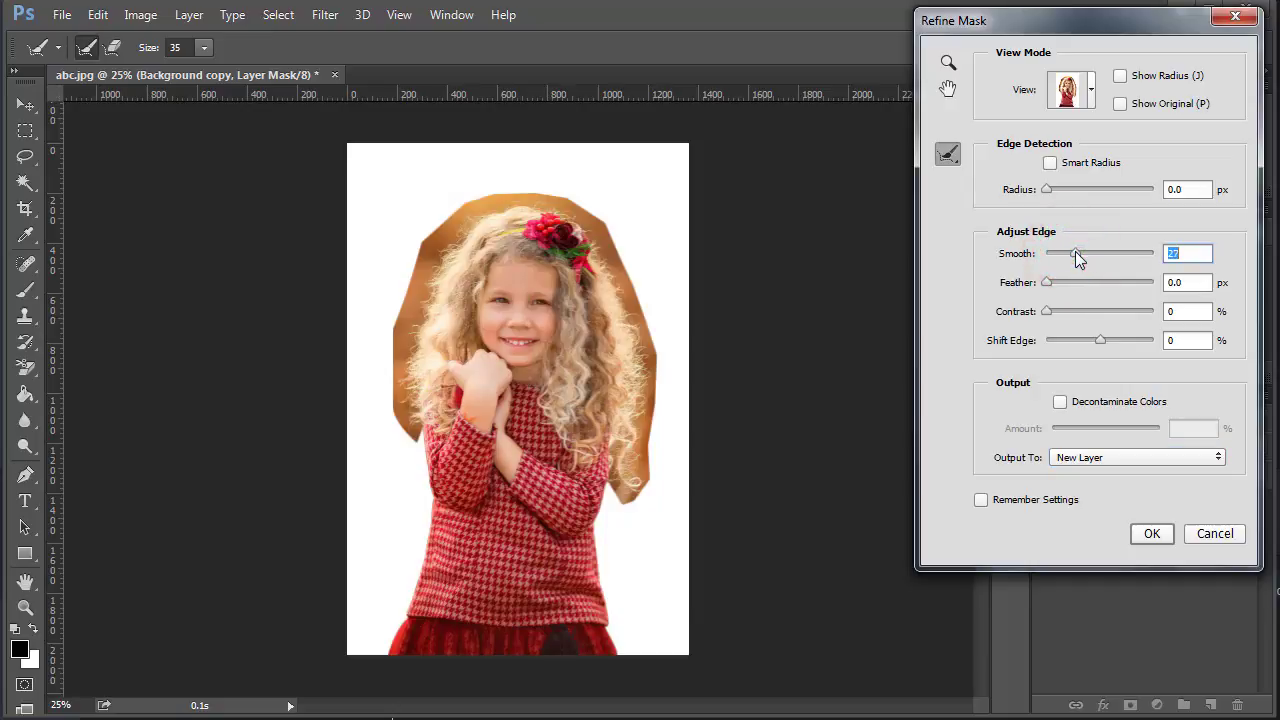
{"action": "left_click", "coordinate": [1152, 534]}
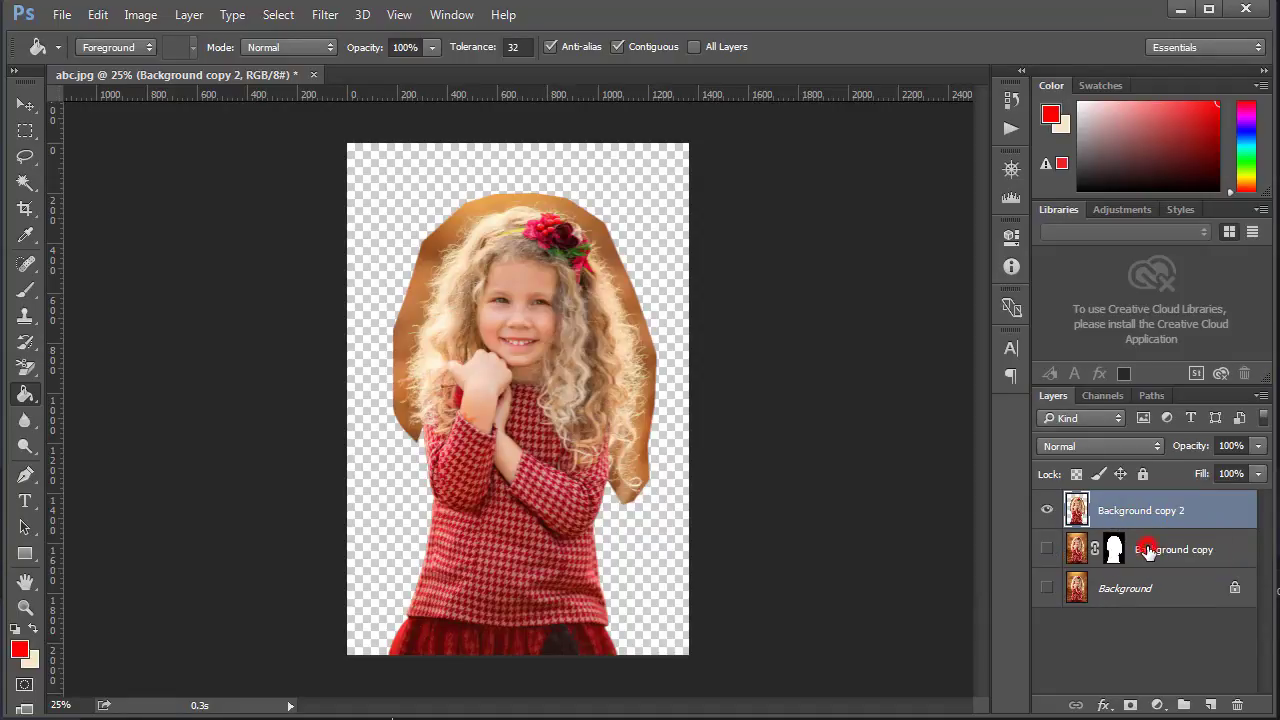
Step: Add a Solid Color fill layer directly above the Background copy layer
{"action": "left_click", "coordinate": [1160, 548]}
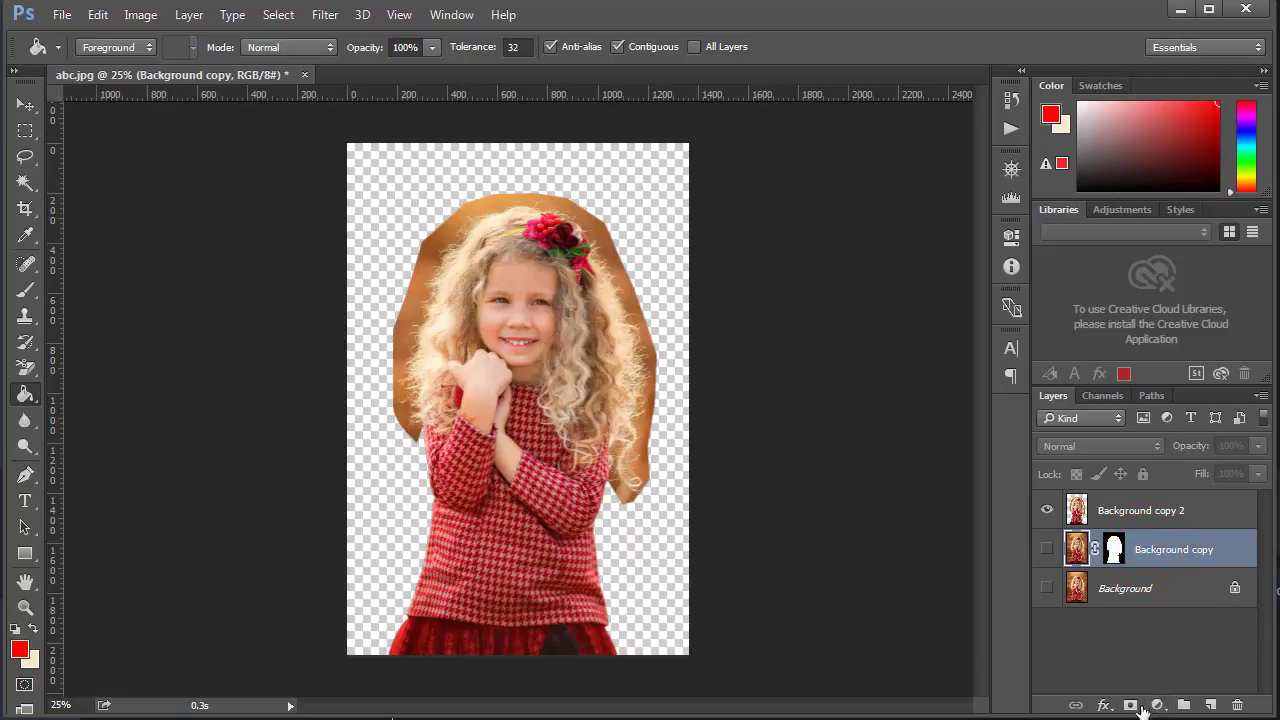
{"action": "left_click", "coordinate": [1131, 706]}
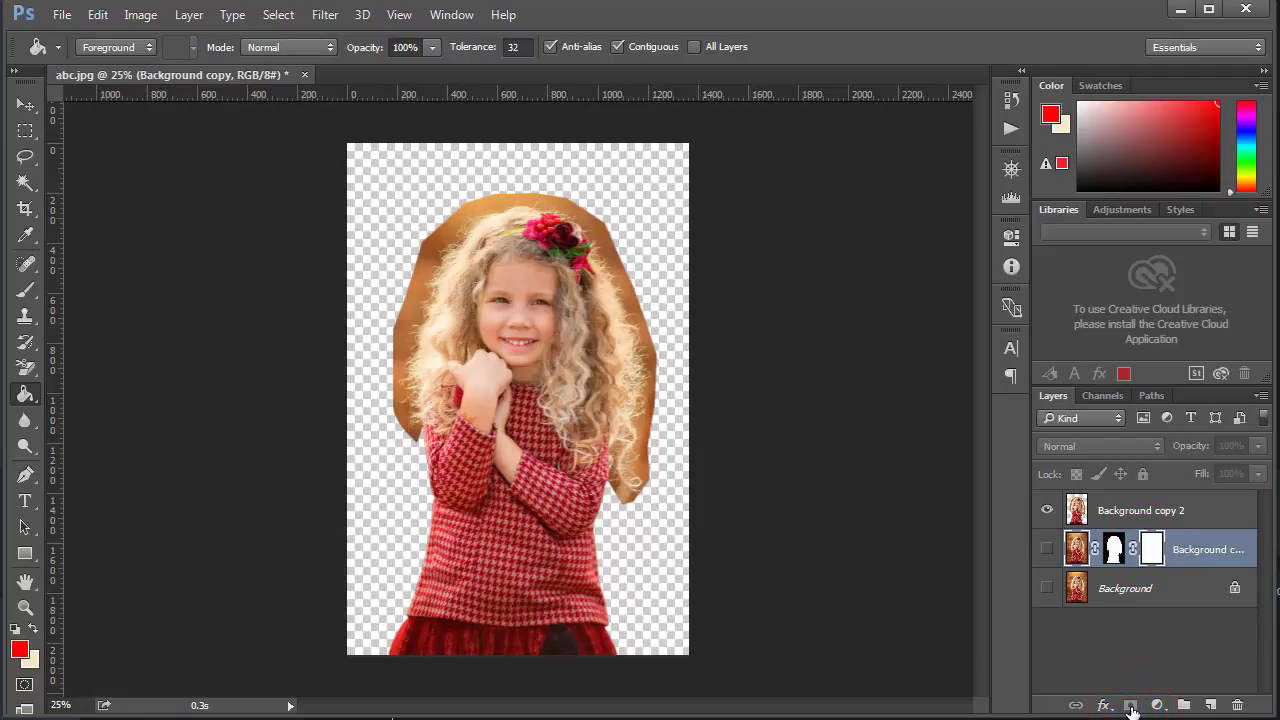
{"action": "key", "text": "ctrl+z"}
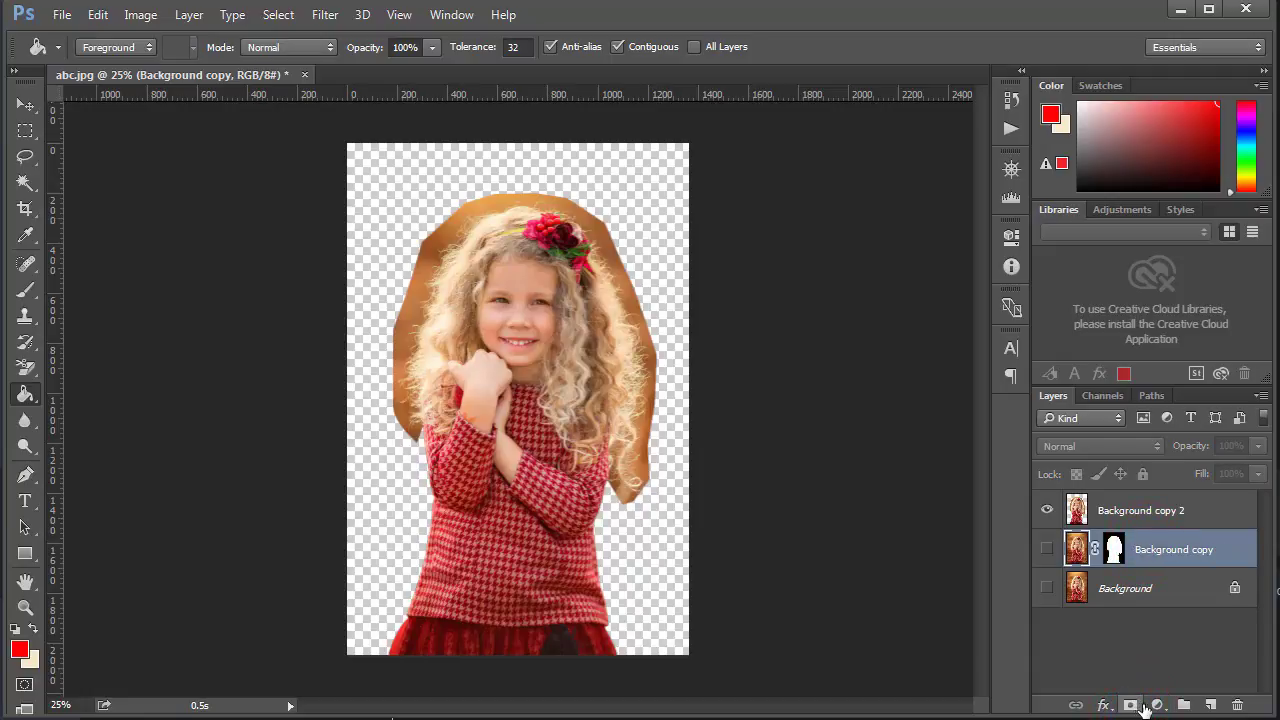
{"action": "left_click", "coordinate": [1155, 706]}
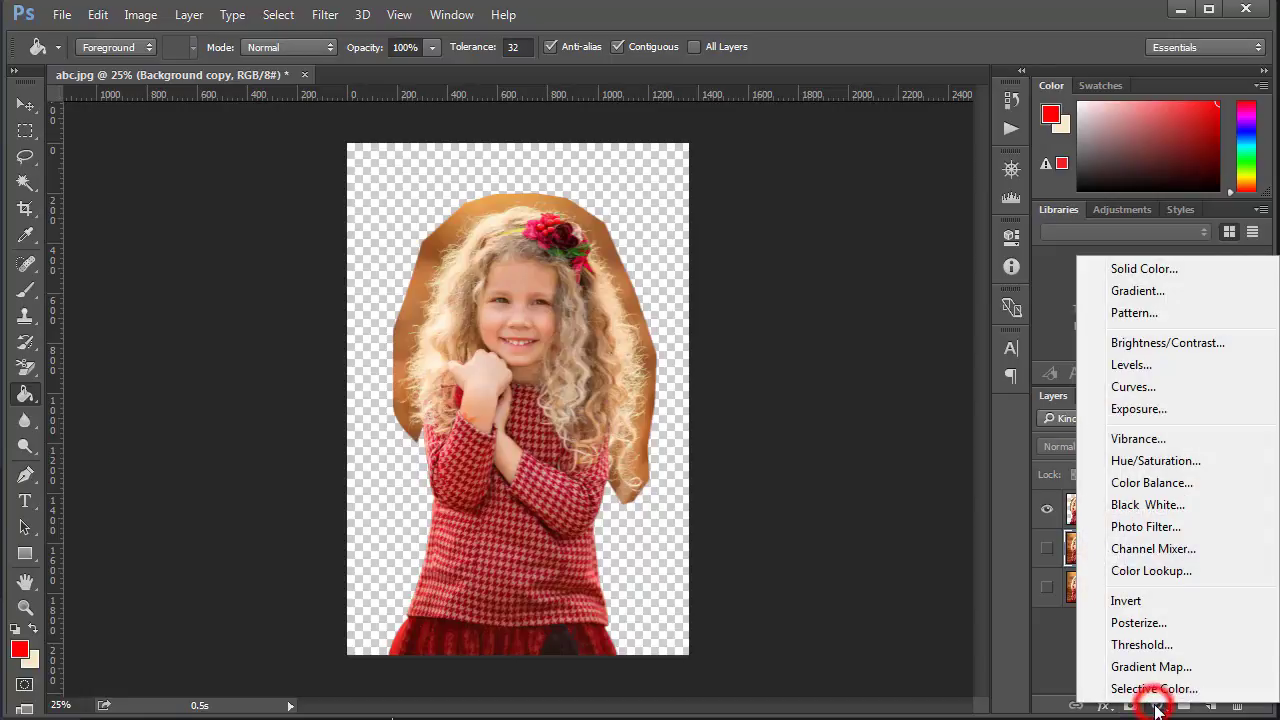
{"action": "left_click", "coordinate": [1172, 278]}
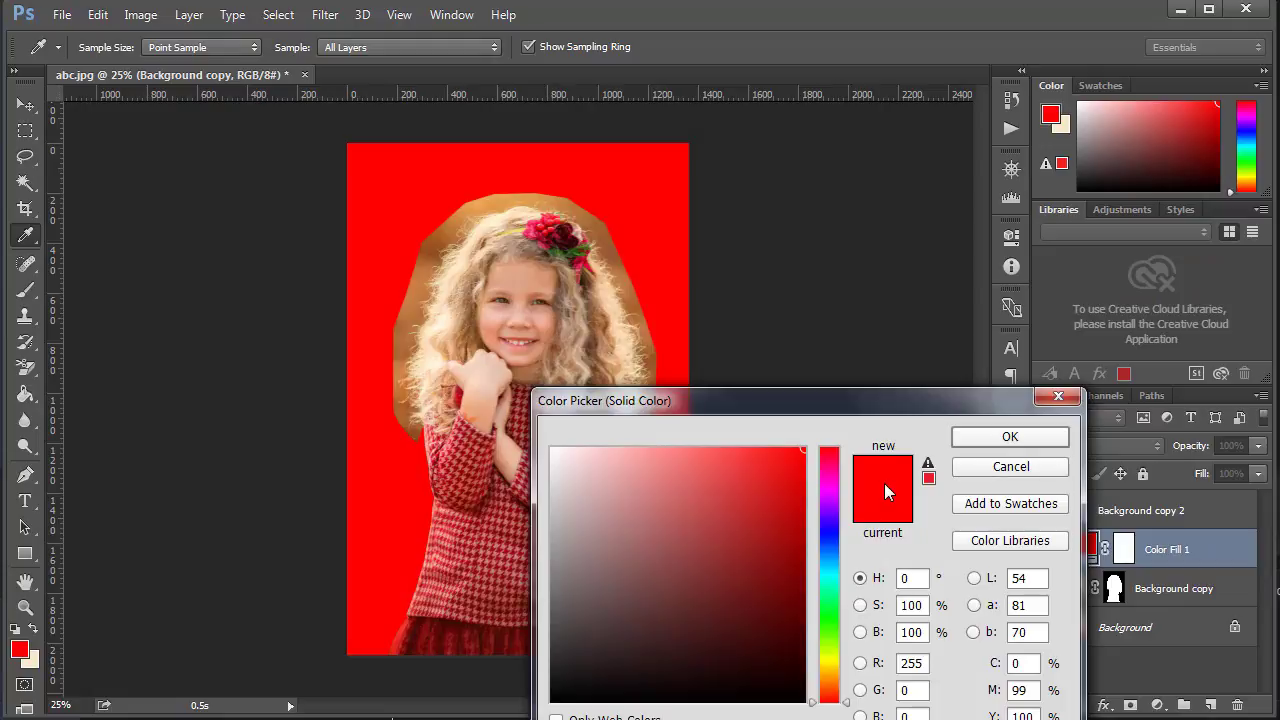
Step: Set the fill layer's color to a pinkish red with hue 347°, saturation 87% and brightness 99%
{"action": "left_click", "coordinate": [825, 524]}
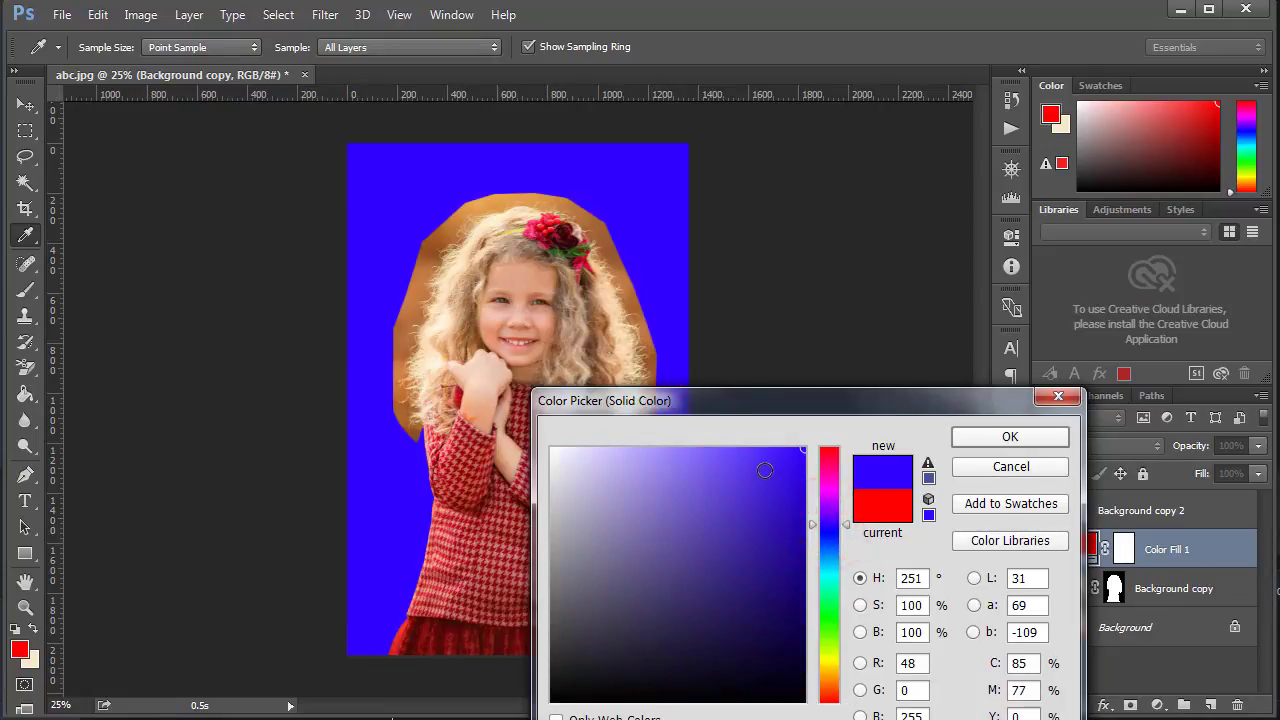
{"action": "left_click", "coordinate": [764, 470]}
{"action": "left_click", "coordinate": [834, 483]}
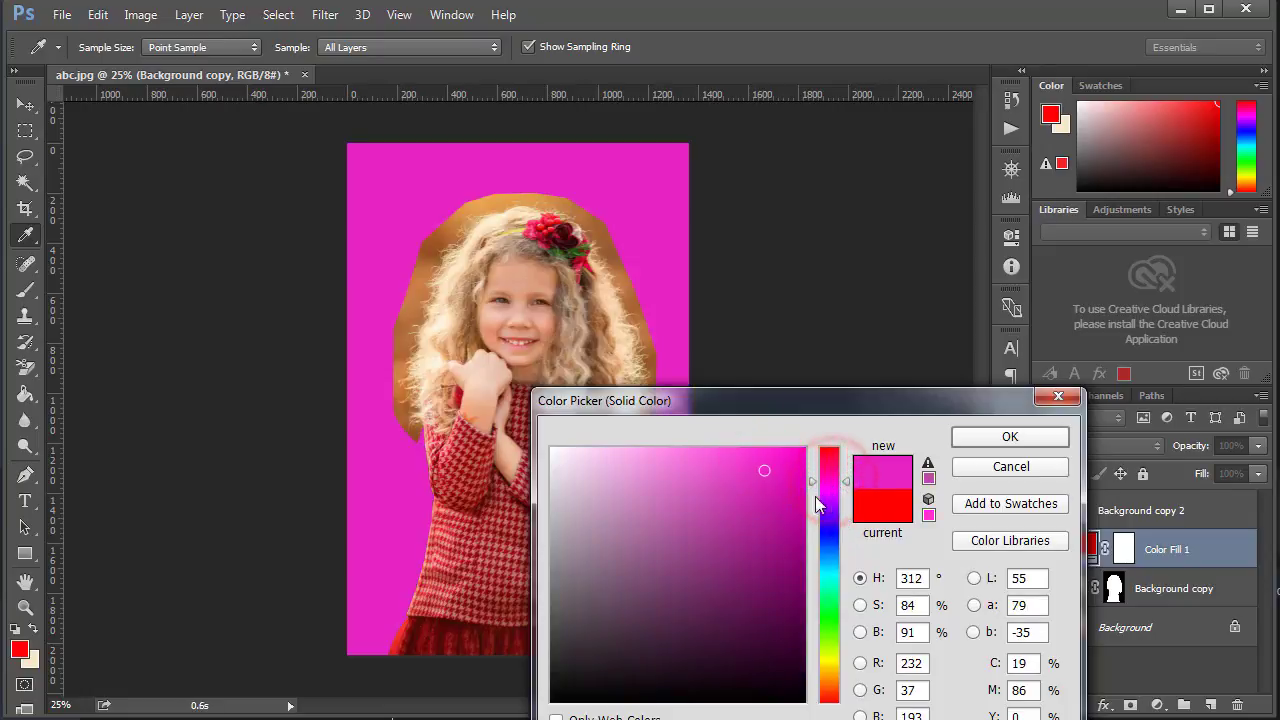
{"action": "left_click", "coordinate": [790, 498]}
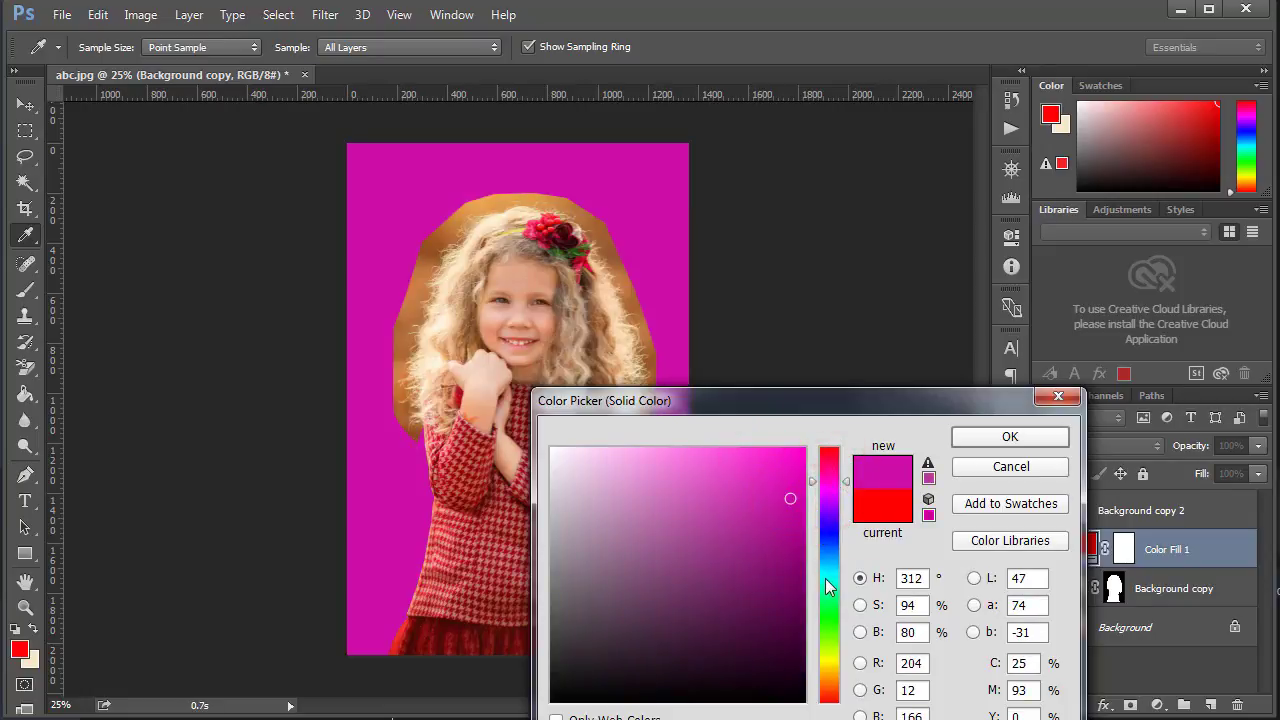
{"action": "left_click", "coordinate": [829, 456]}
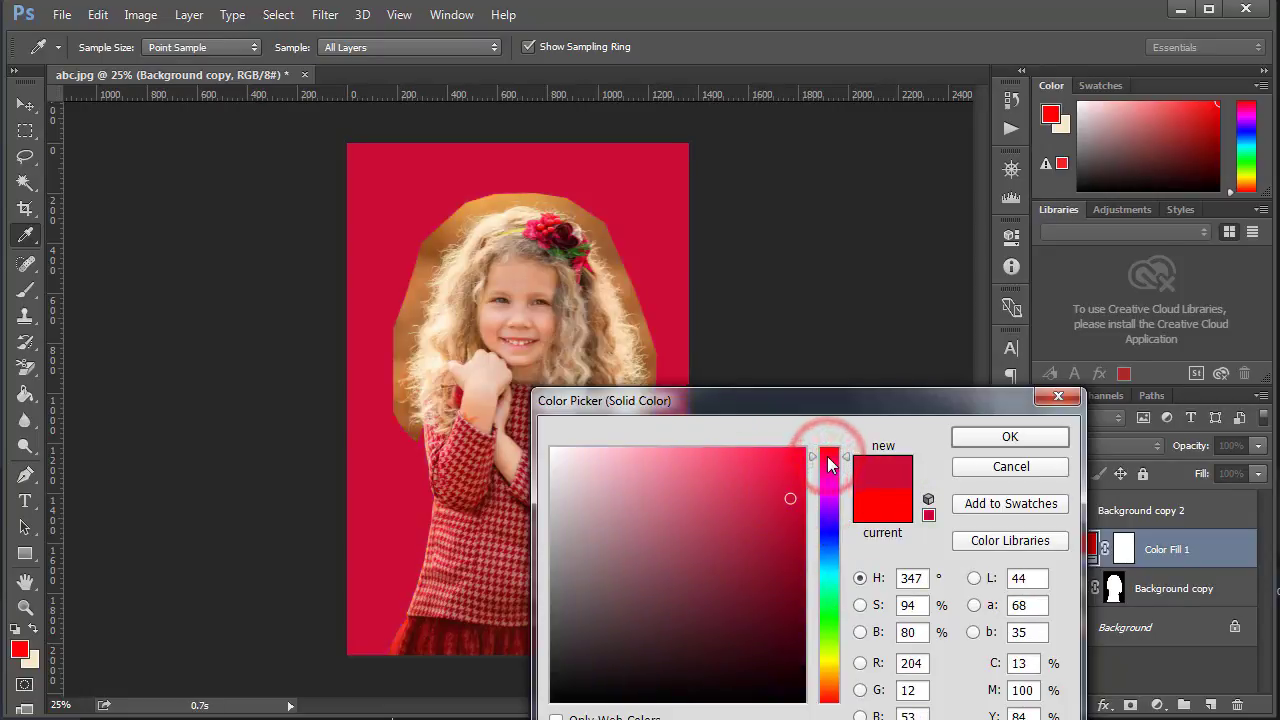
{"action": "left_click", "coordinate": [795, 456]}
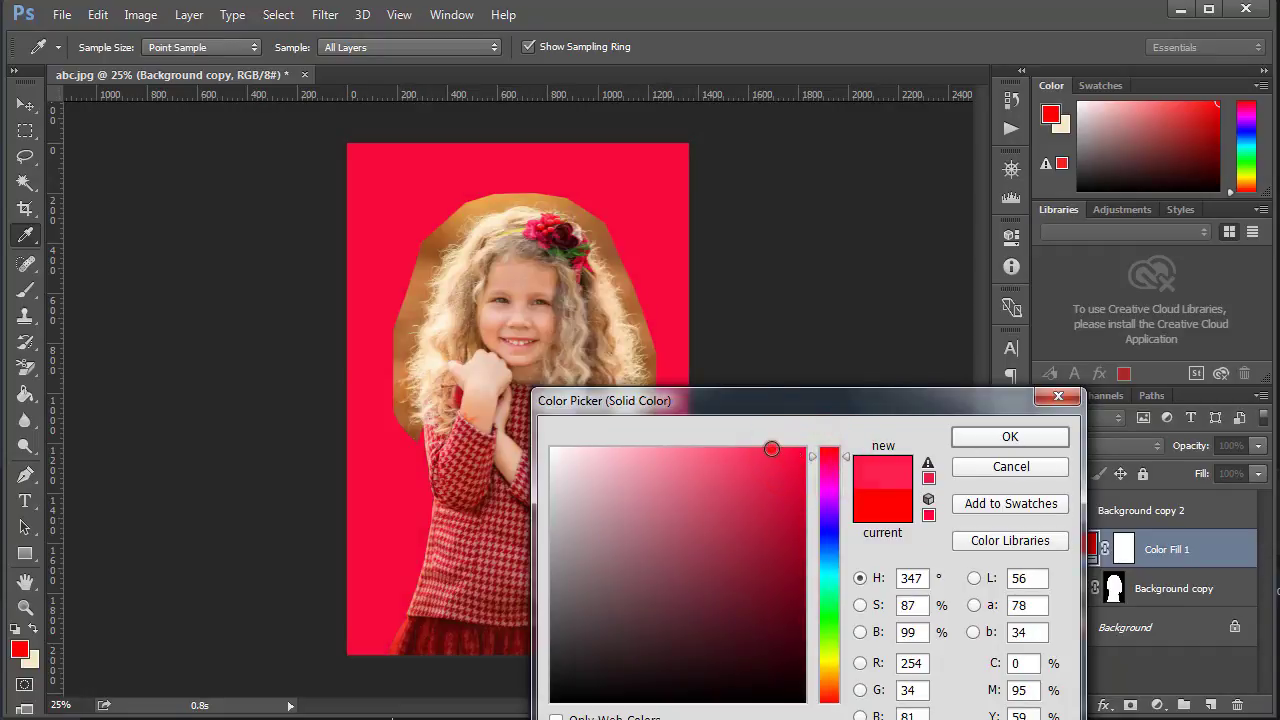
{"action": "left_click", "coordinate": [771, 449]}
{"action": "left_click", "coordinate": [1031, 443]}
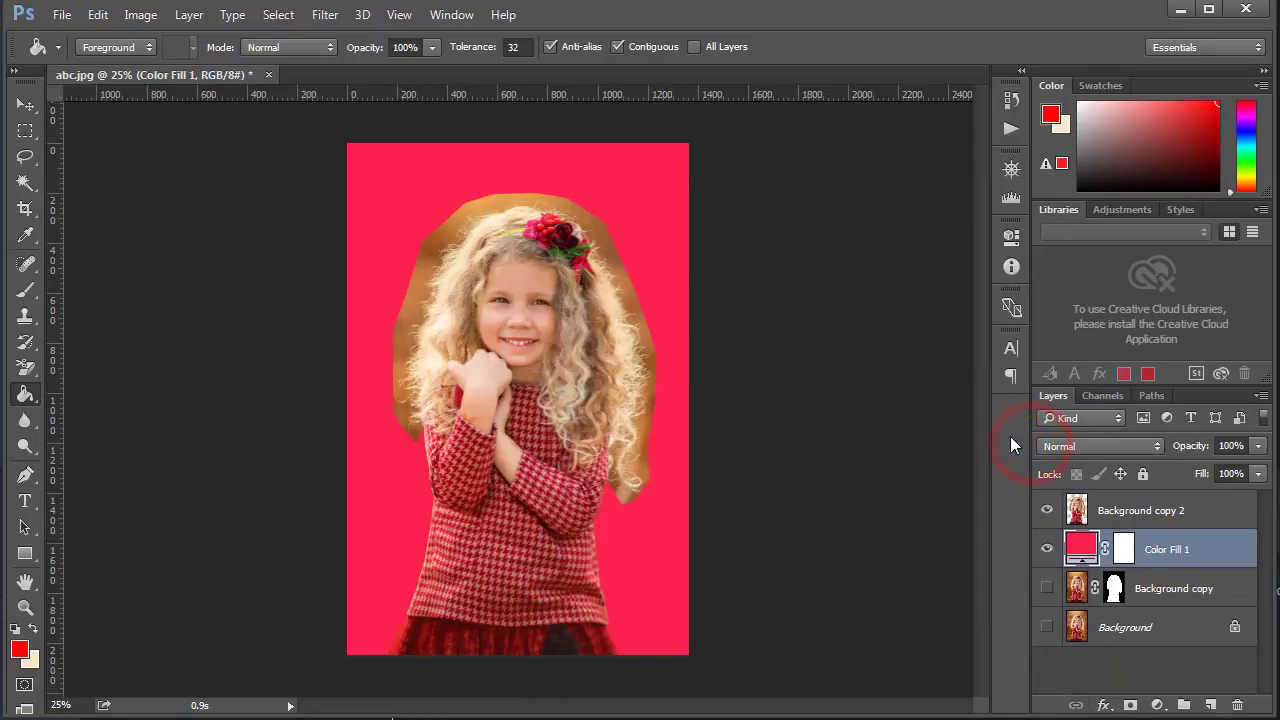
Step: Activate the Background Eraser tool for the Background copy 2 layer, with the girl's head and hair enlarged to 50%
{"action": "left_click", "coordinate": [1112, 512]}
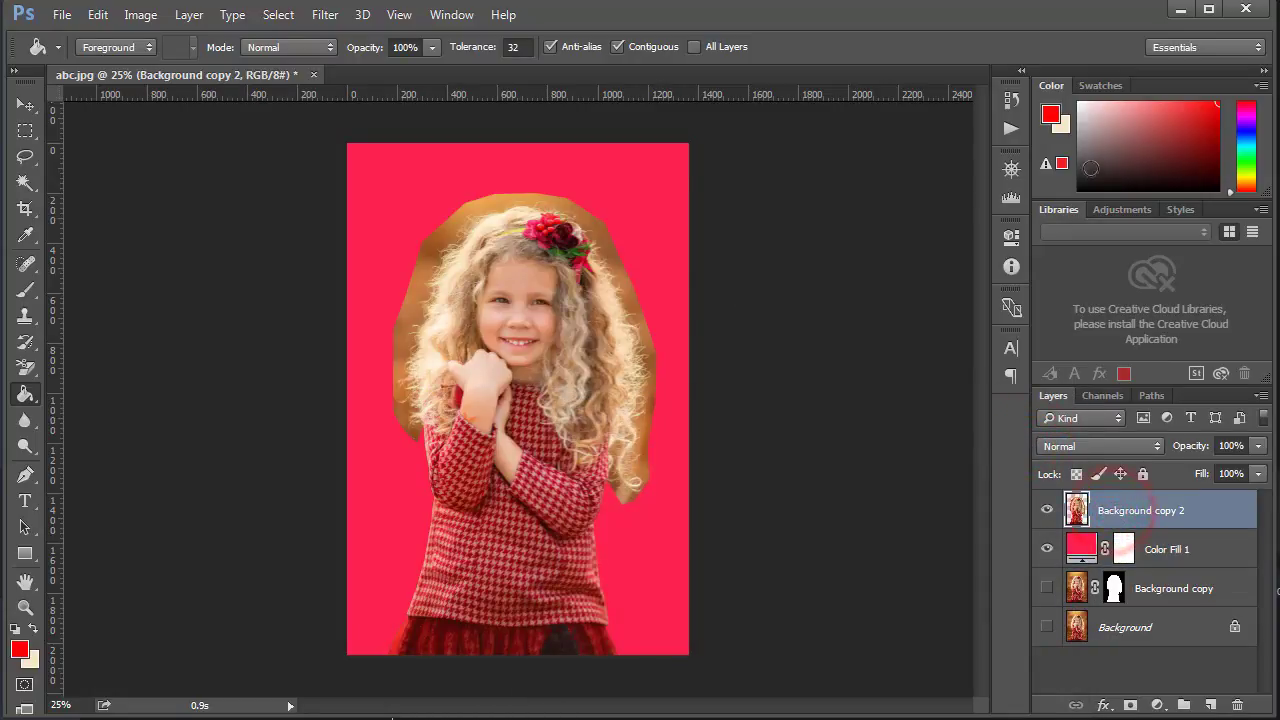
{"action": "left_click", "coordinate": [1012, 168]}
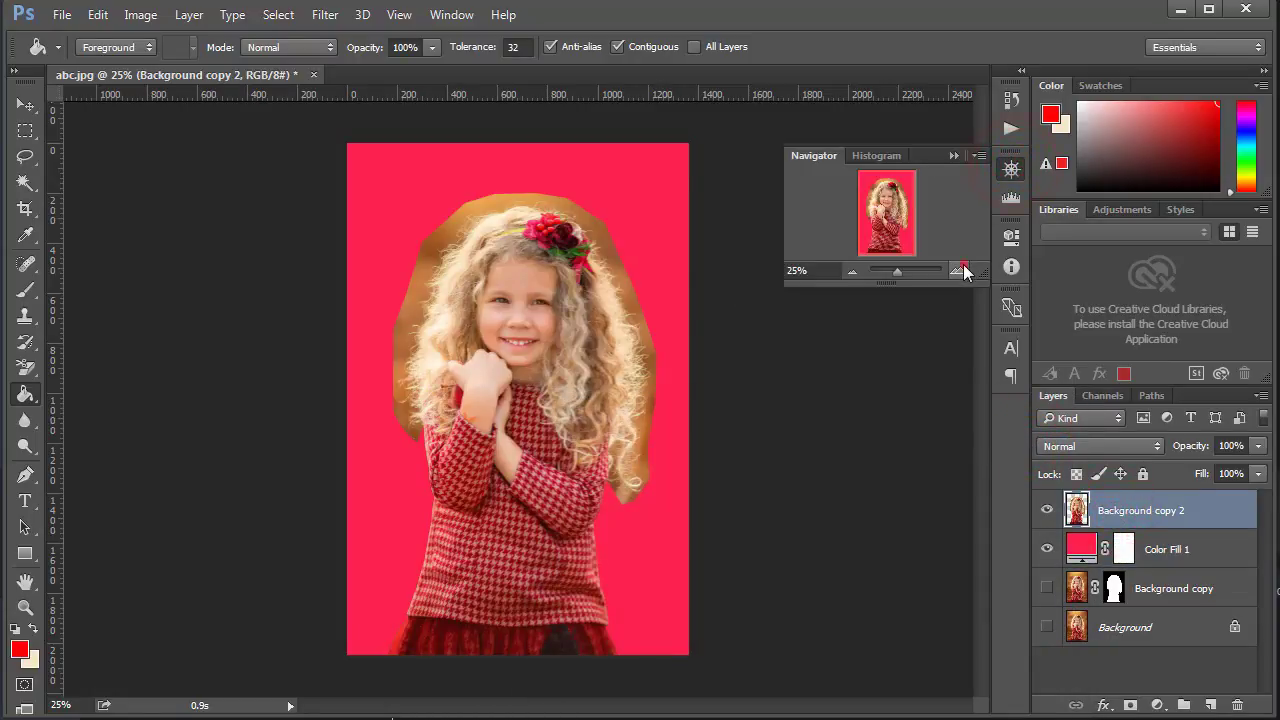
{"action": "left_click", "coordinate": [961, 269]}
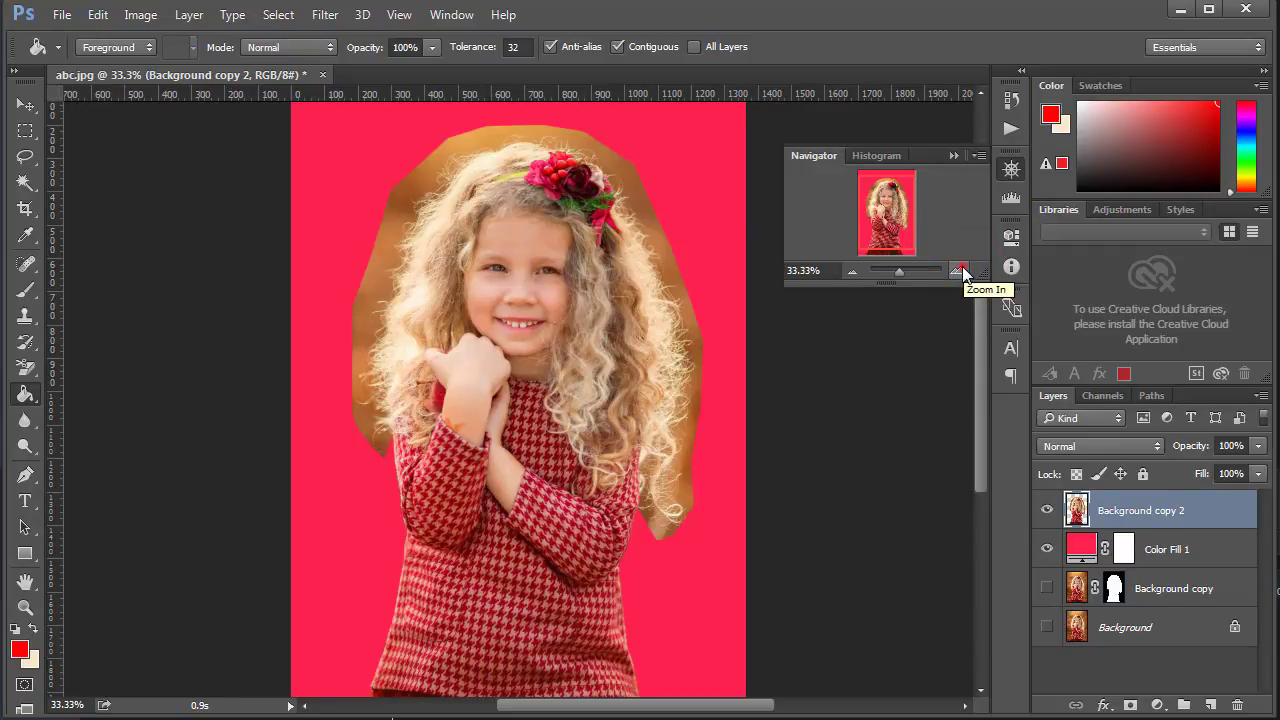
{"action": "left_click", "coordinate": [960, 268]}
{"action": "left_click_drag", "start_coordinate": [888, 213], "coordinate": [889, 202]}
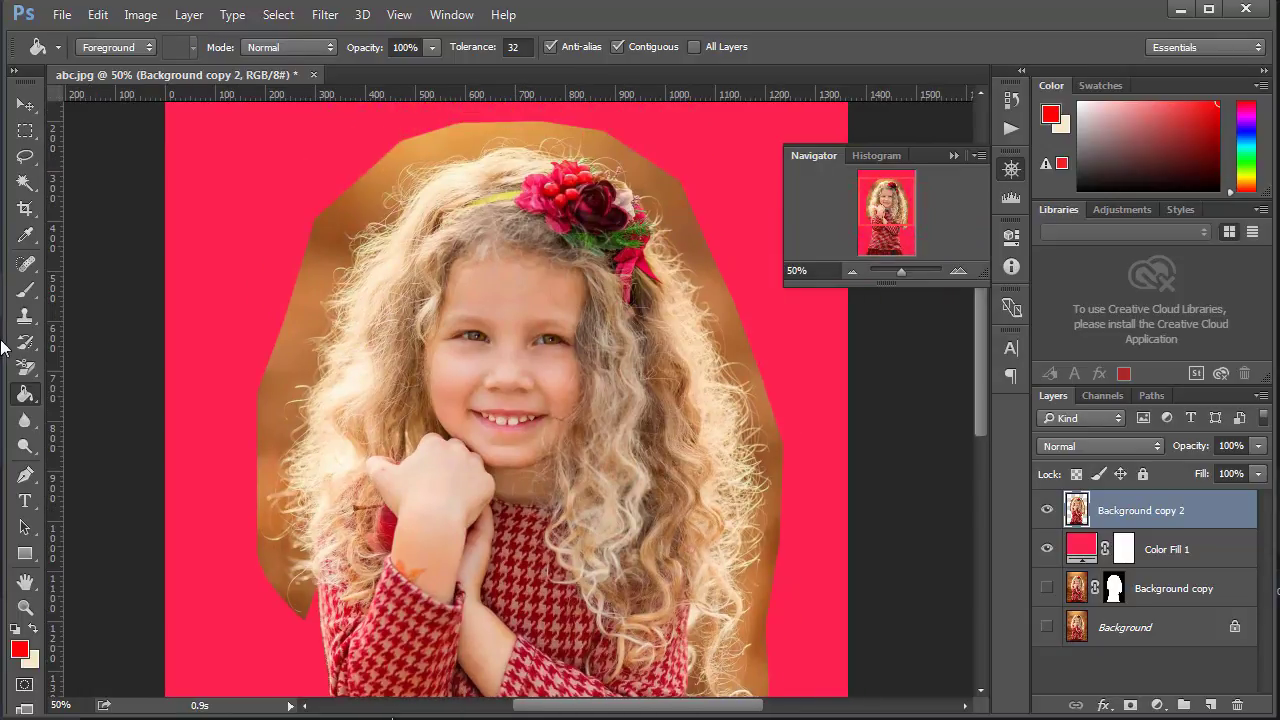
{"action": "left_click", "coordinate": [22, 368]}
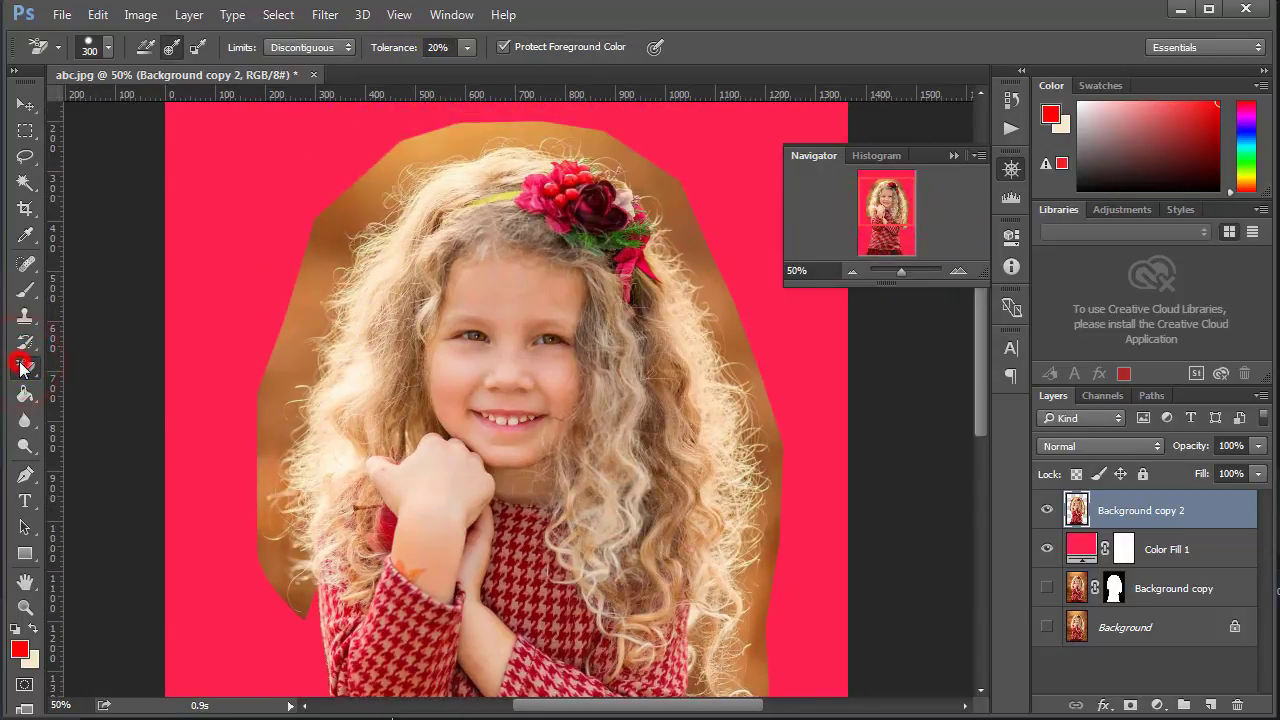
{"action": "right_click", "coordinate": [22, 368]}
{"action": "left_click", "coordinate": [129, 377]}
Step: Set the Background Eraser to sample once with Discontiguous limits and 25% tolerance, and swap the foreground and background colors to protect cream
{"action": "left_click", "coordinate": [310, 48]}
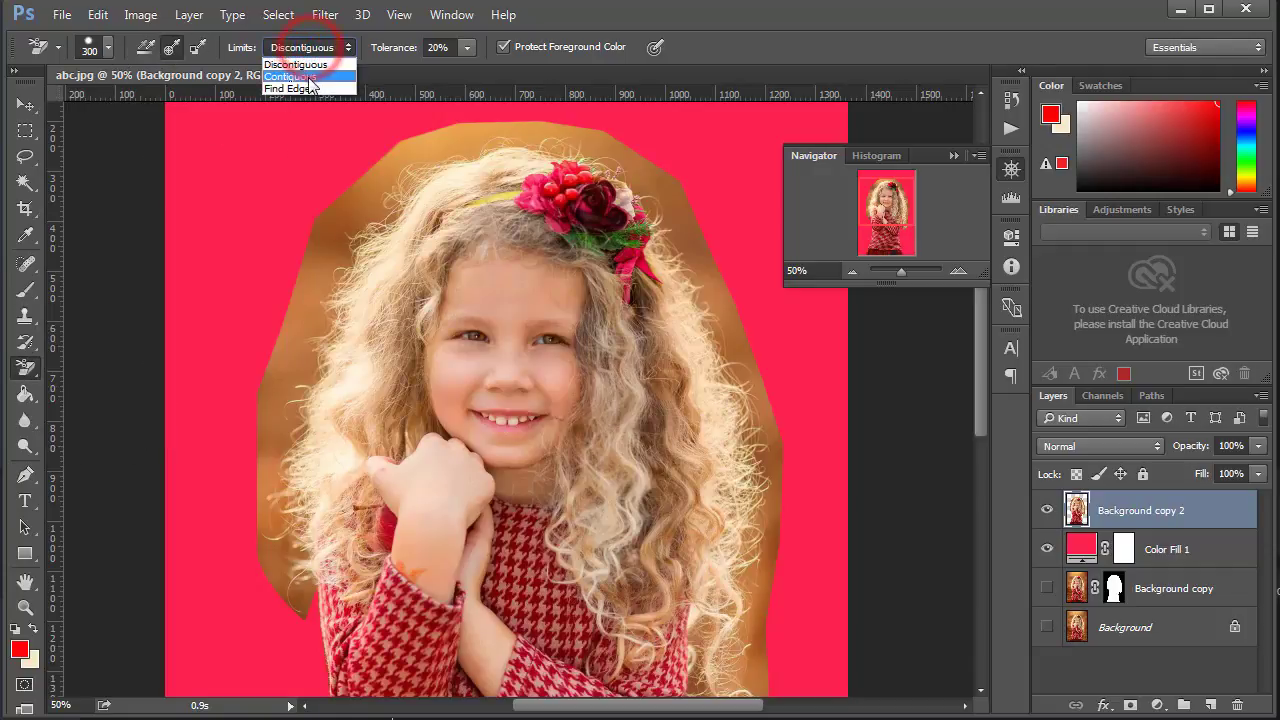
{"action": "left_click", "coordinate": [310, 65]}
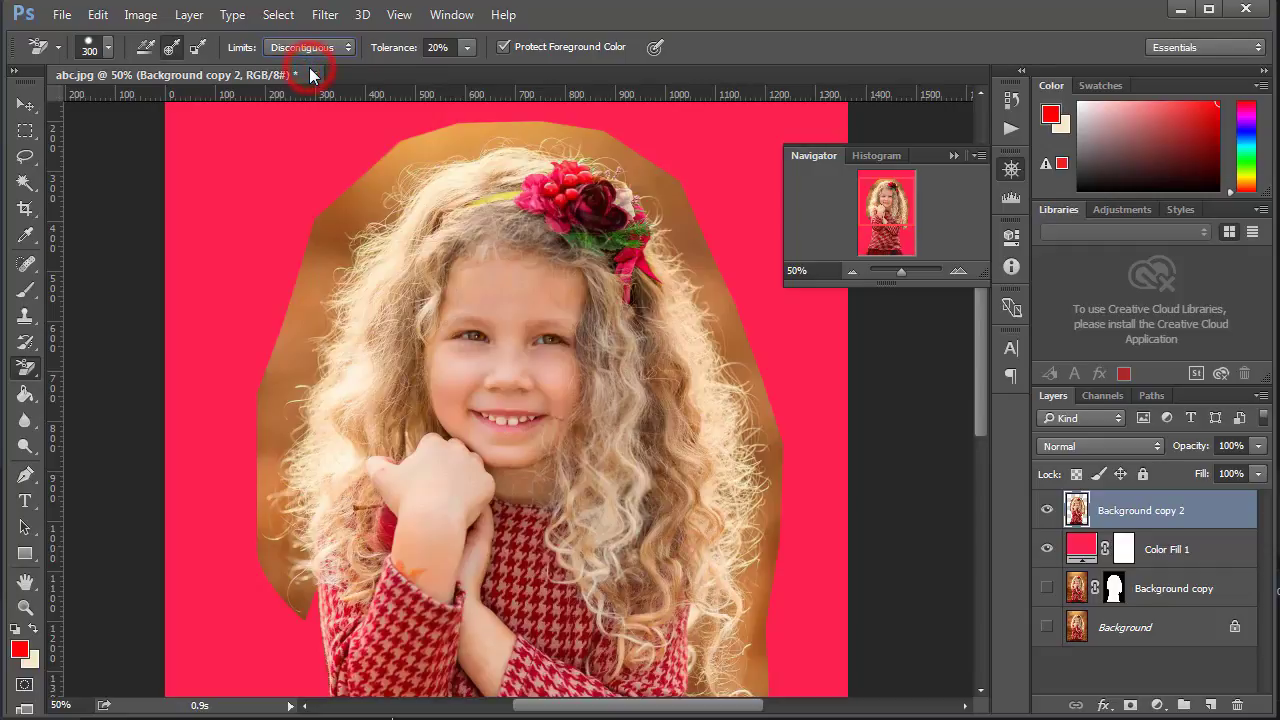
{"action": "left_click", "coordinate": [466, 47]}
{"action": "left_click", "coordinate": [467, 69]}
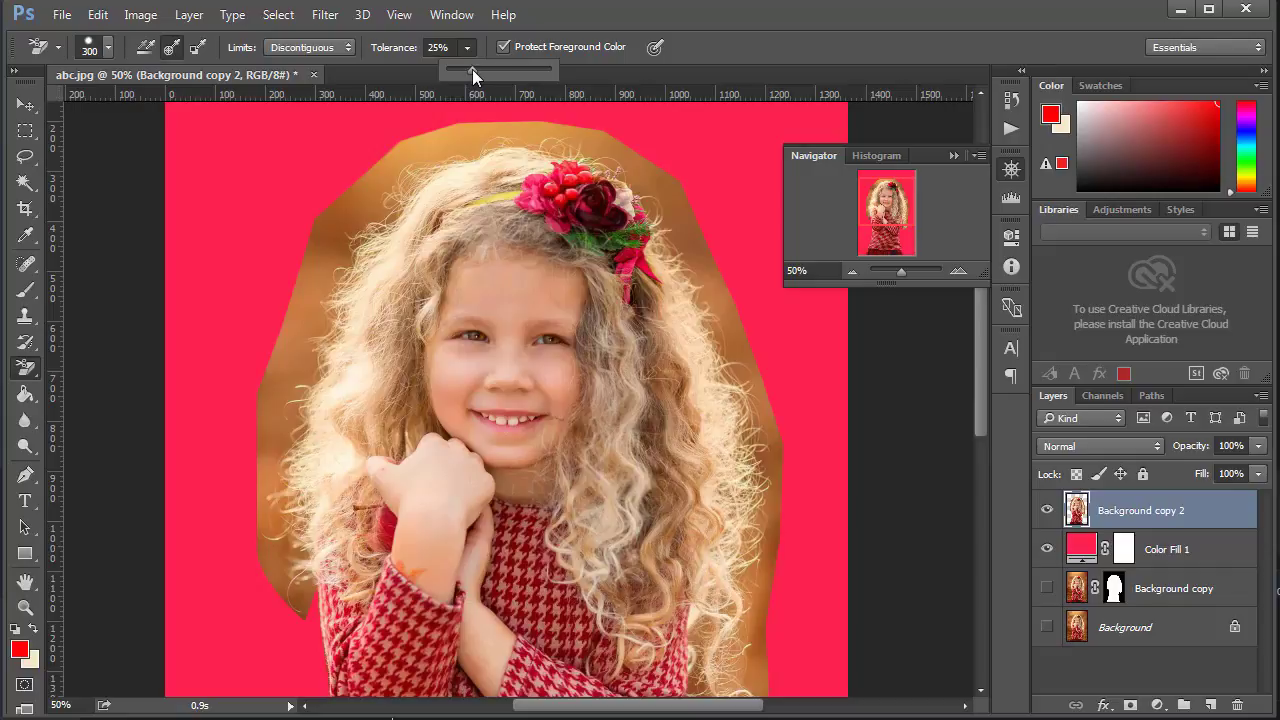
{"action": "left_click", "coordinate": [175, 47]}
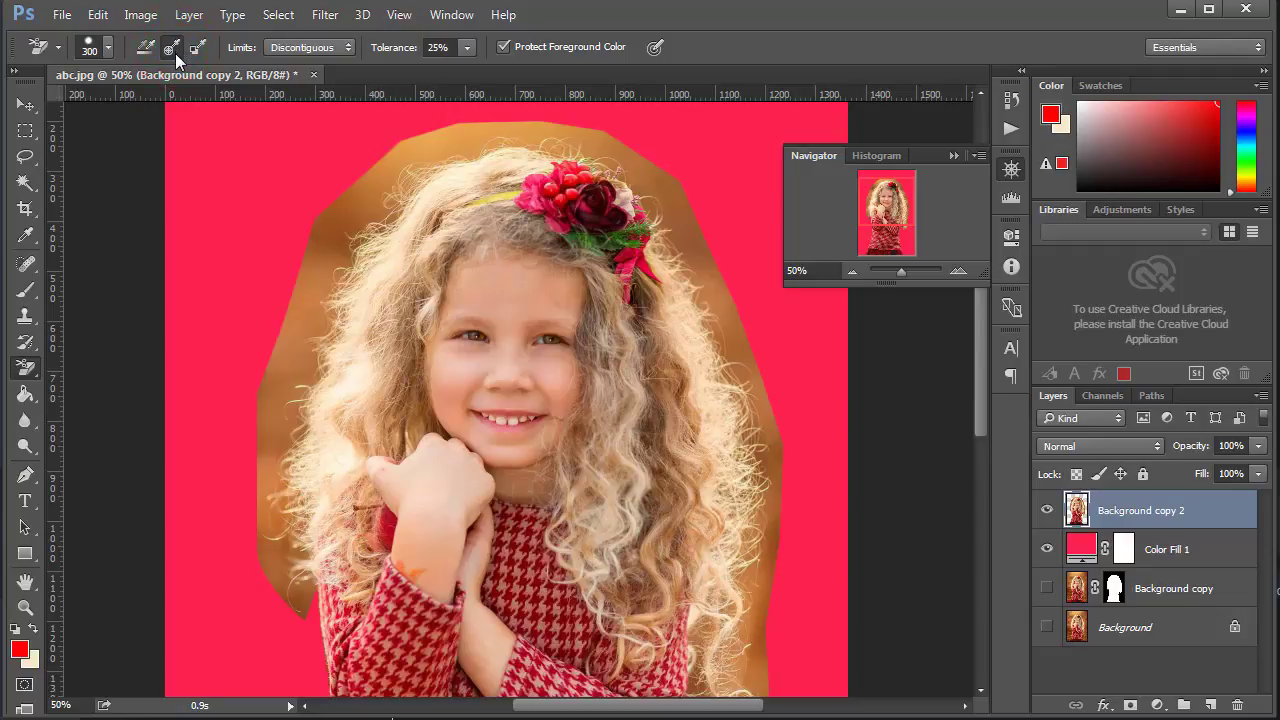
{"action": "left_click", "coordinate": [33, 630]}
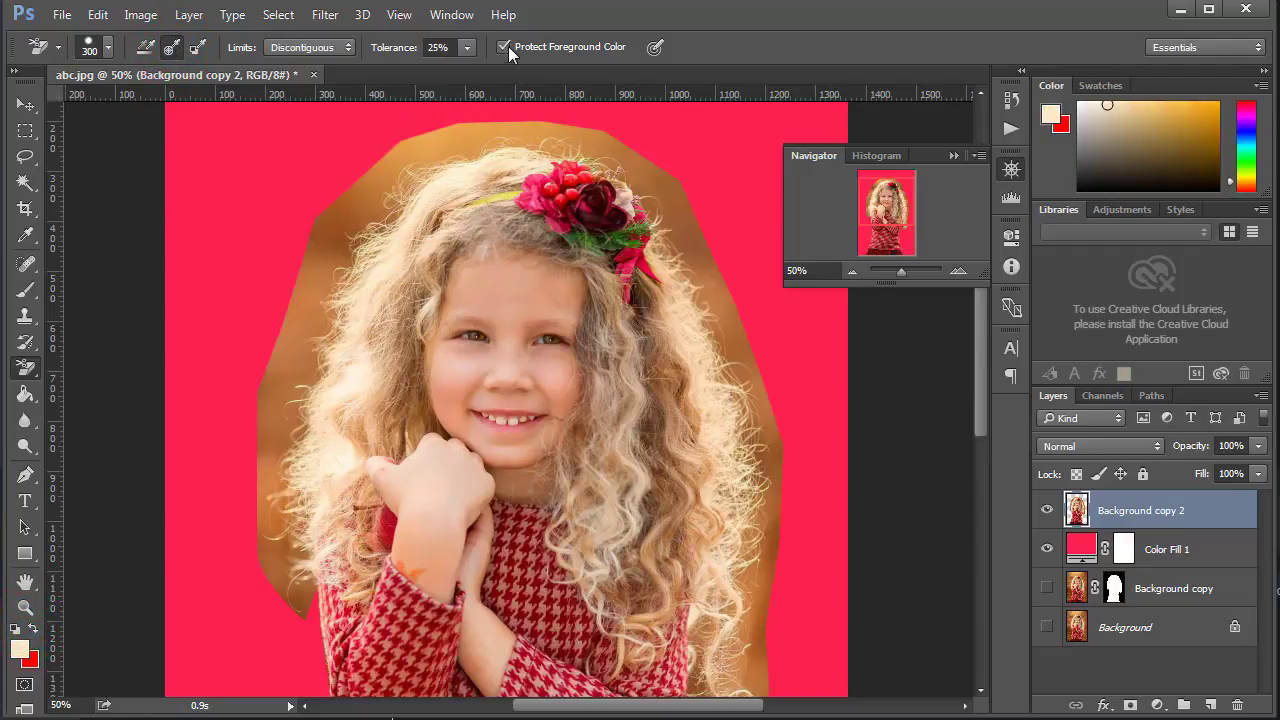
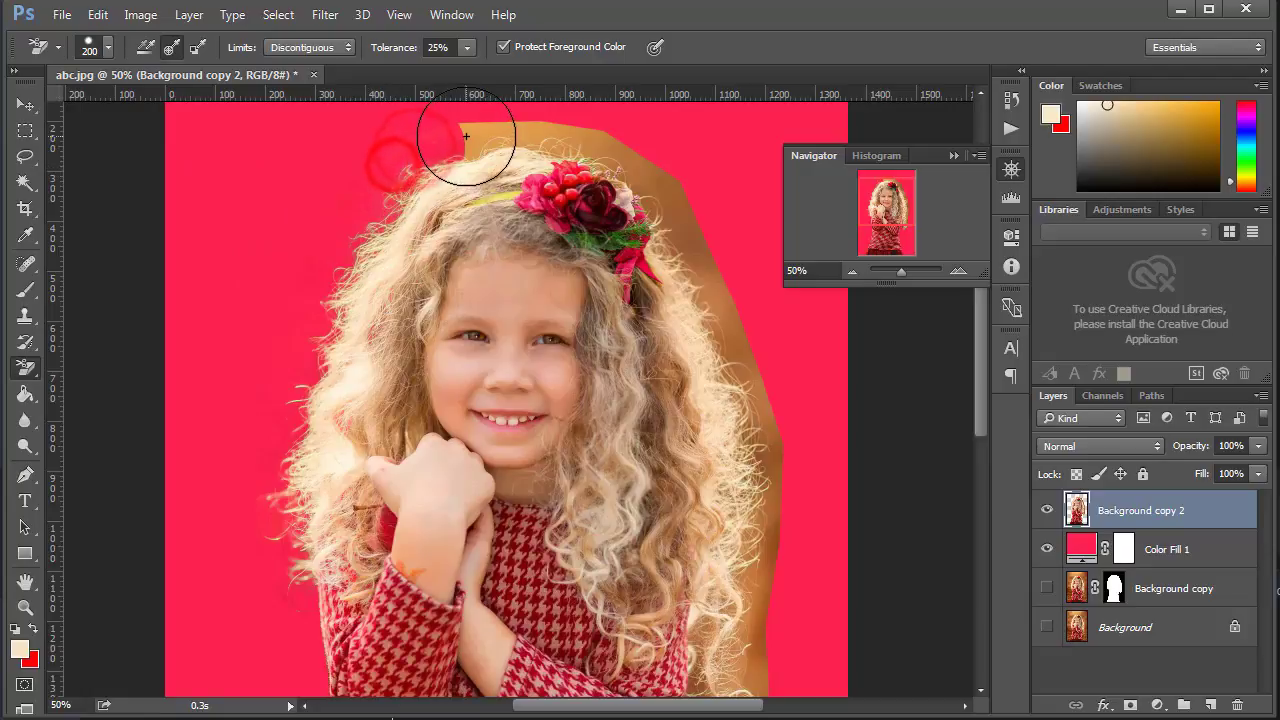
Step: Erase the brown background above the girl's head and around the flower headband with a Background Eraser brush of about 125 to 150 px
{"action": "key", "text": "bracketleft"}
{"action": "key", "text": "bracketleft"}
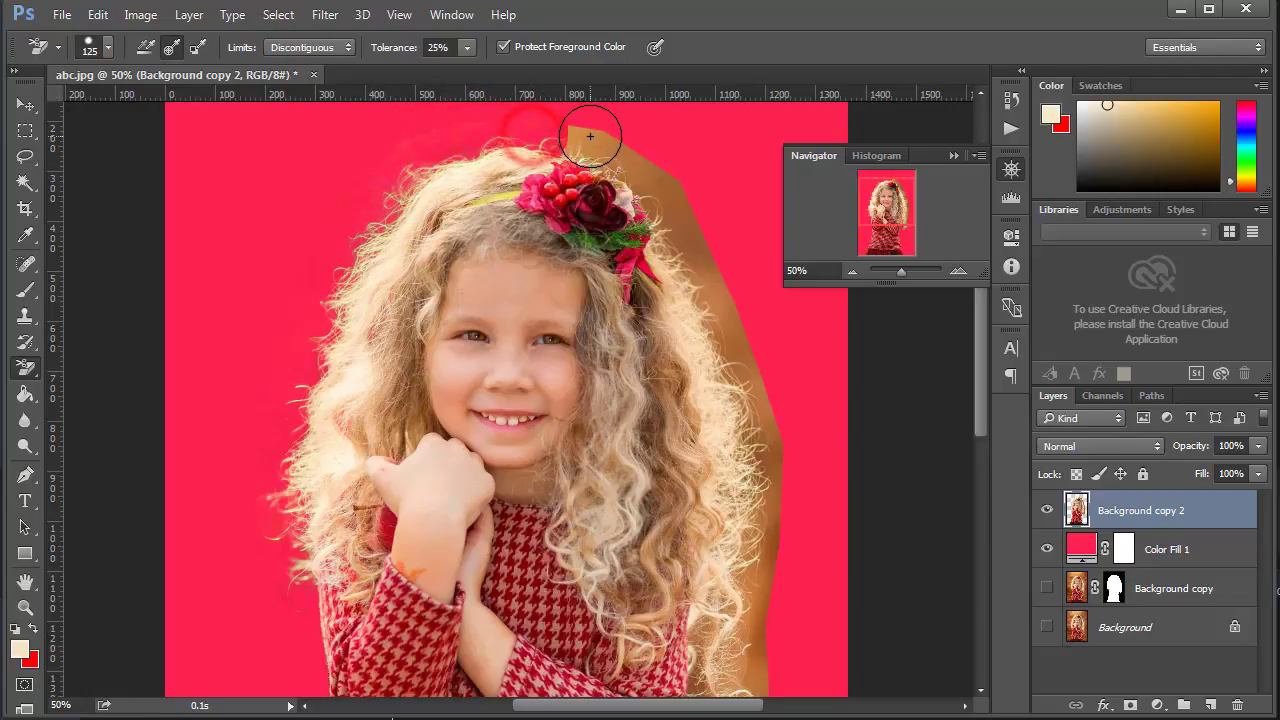
{"action": "key", "text": "bracketleft"}
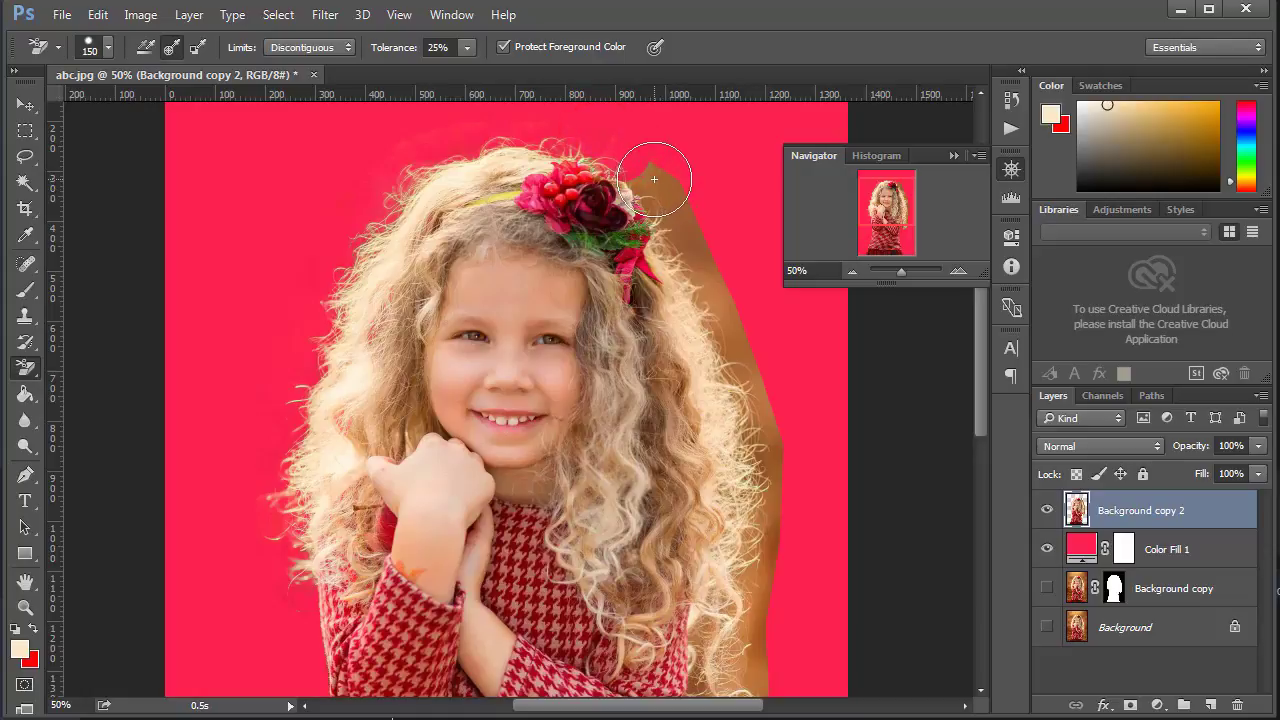
{"action": "key", "text": "bracketright"}
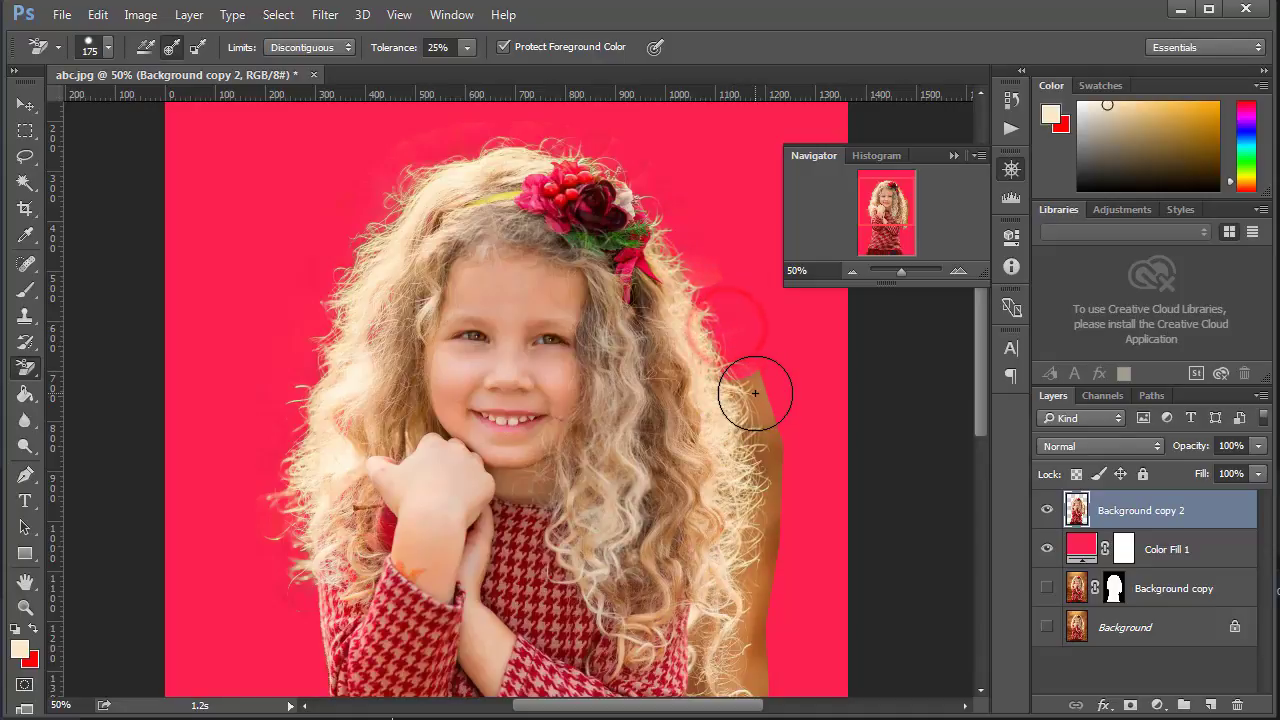
Step: Erase the brown strip along the right side of the hair down to the lowest curls, enlarging the brush from 200 to 250 px
{"action": "key", "text": "bracketright"}
{"action": "key", "text": "bracketright"}
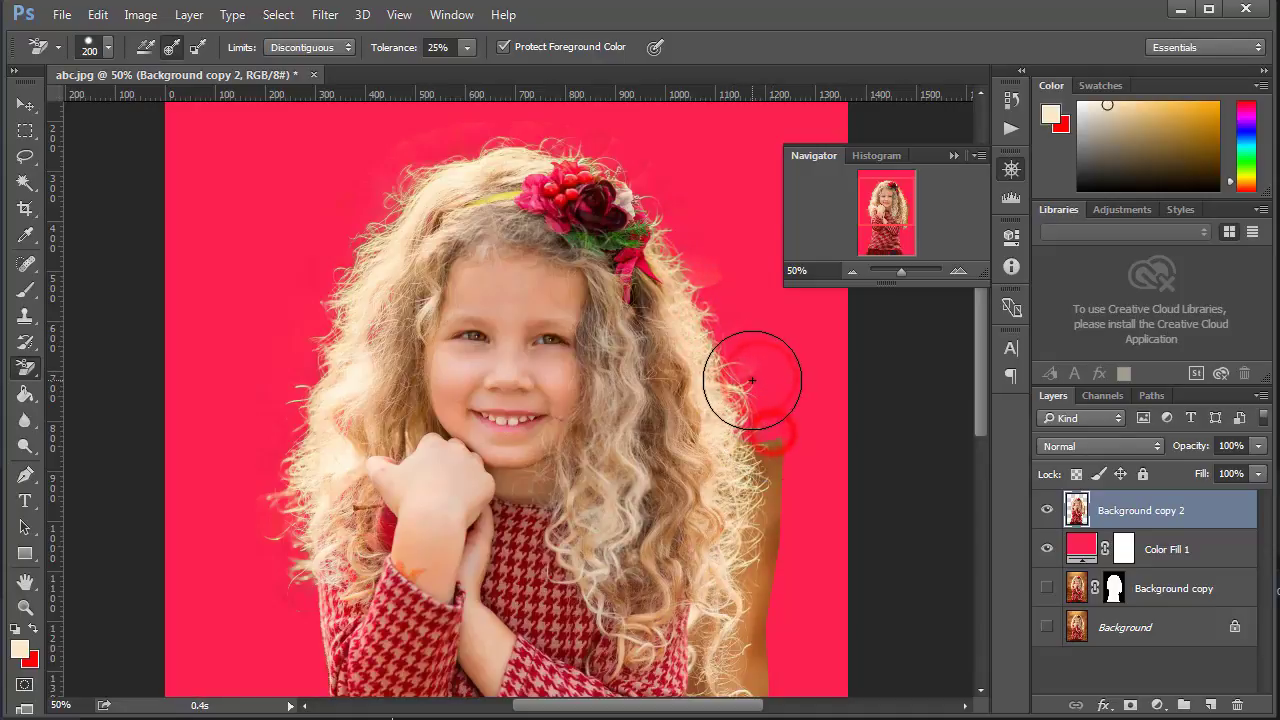
{"action": "scroll", "coordinate": [760, 457], "scroll_direction": "down", "scroll_amount": 2}
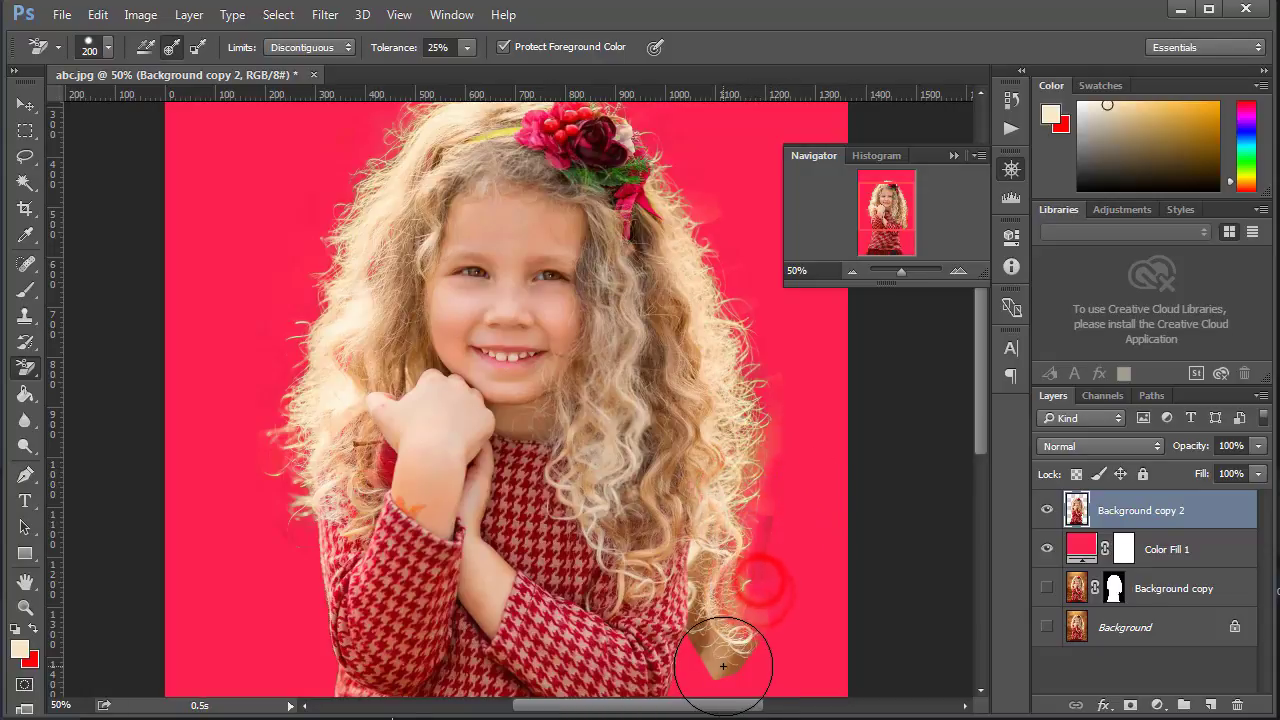
{"action": "key", "text": "bracketright"}
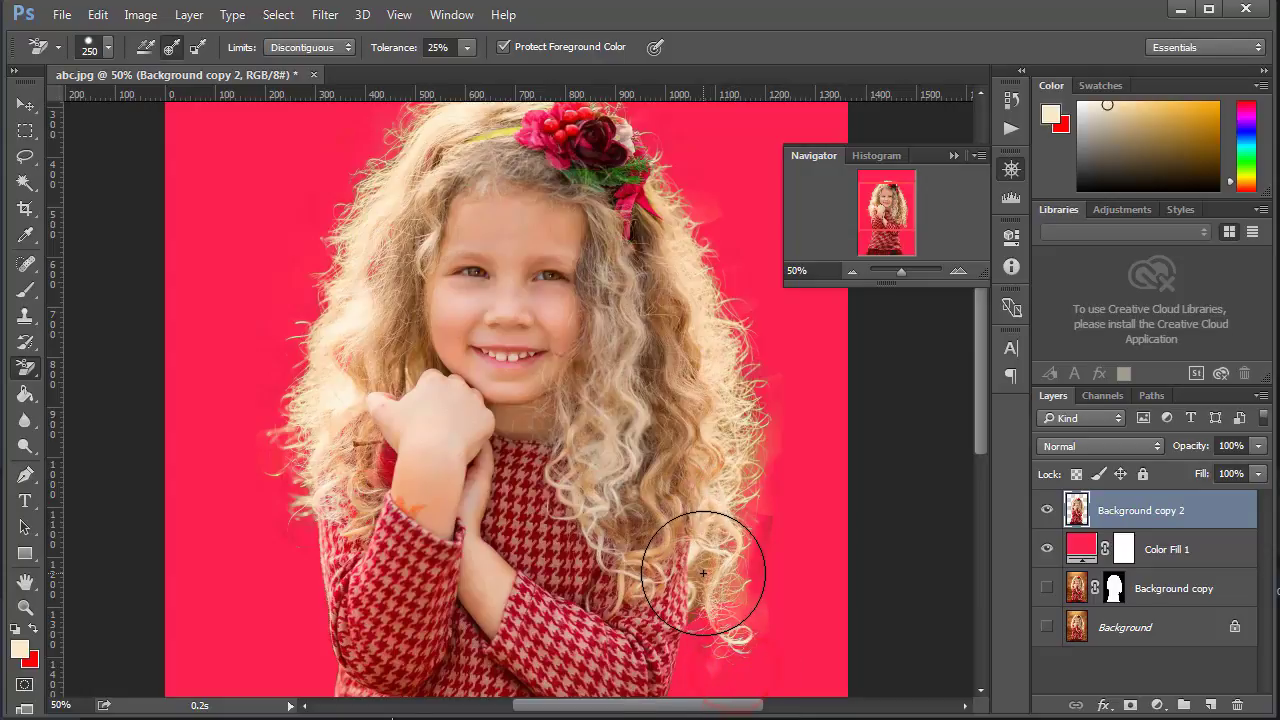
Step: Lower the Background Eraser tolerance to 5% and erase beside the lower-right curls with a 300 px brush
{"action": "left_click_drag", "start_coordinate": [466, 47], "coordinate": [447, 79]}
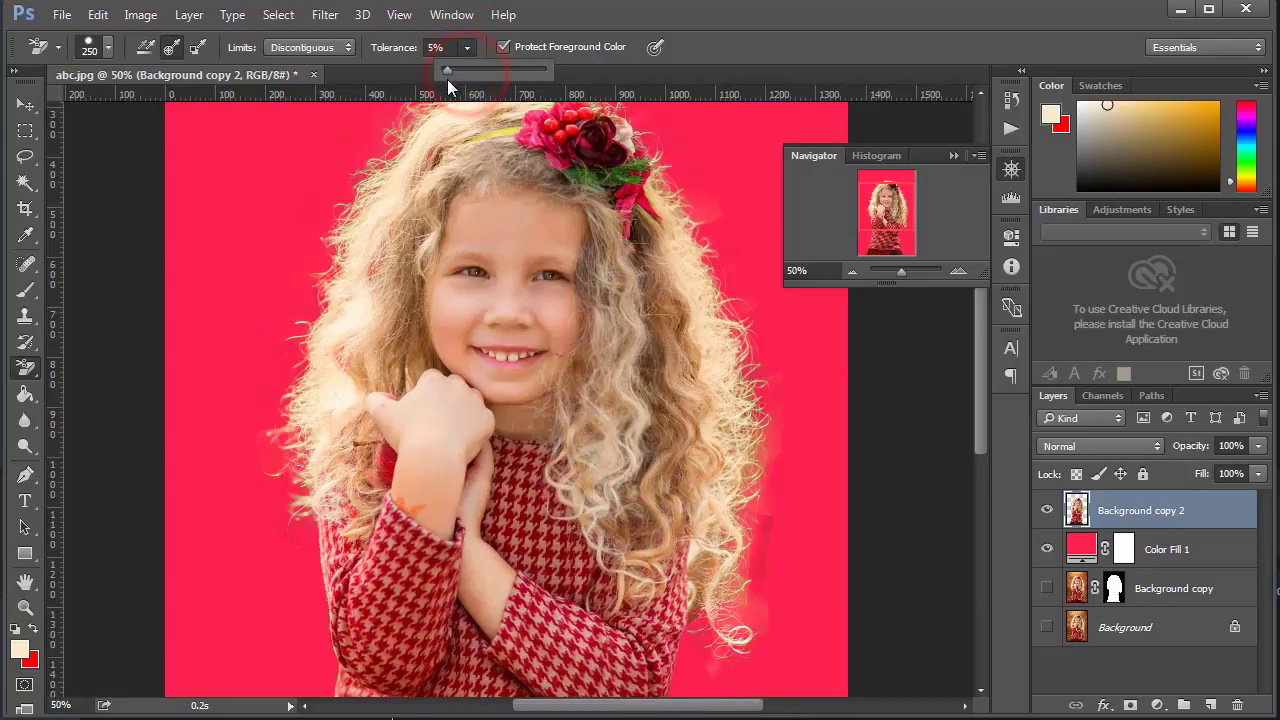
{"action": "key", "text": "bracketright"}
{"action": "mouse_move", "coordinate": [751, 520]}
{"action": "left_mouse_down"}
{"action": "mouse_move", "coordinate": [748, 592]}
{"action": "mouse_move", "coordinate": [765, 600]}
{"action": "mouse_move", "coordinate": [749, 609]}
{"action": "left_mouse_up"}
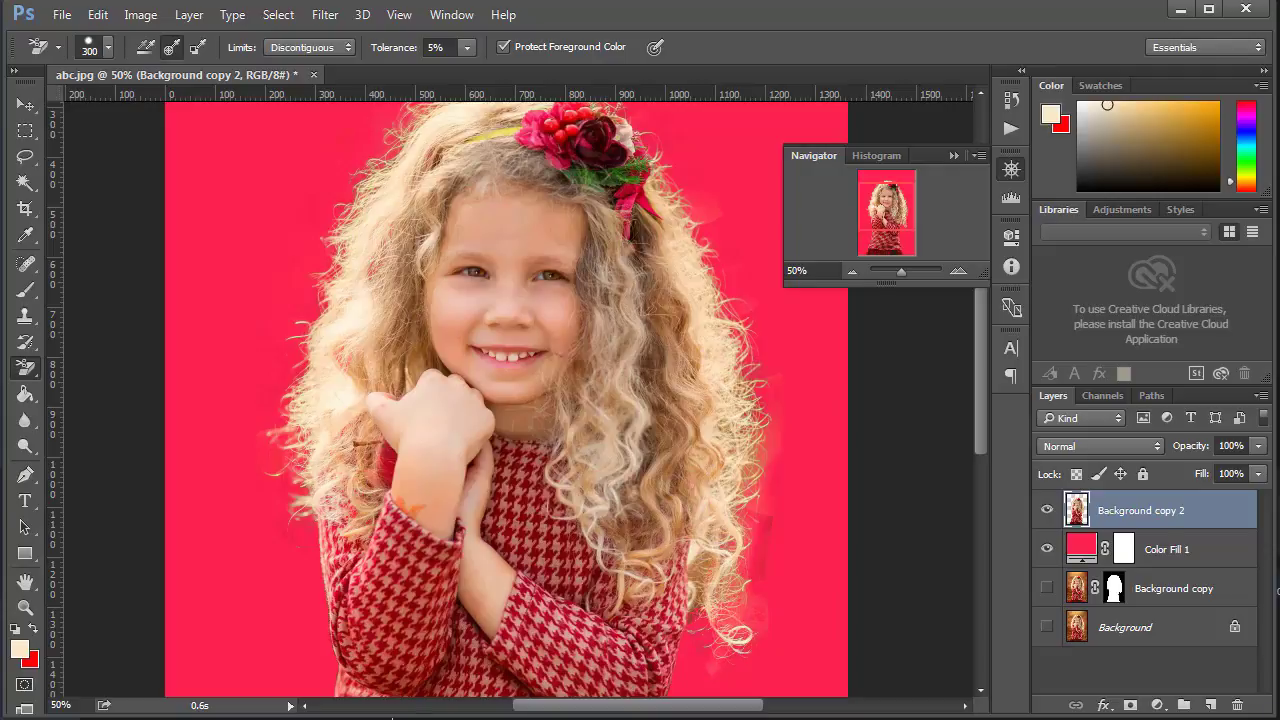
Step: Raise the Background Eraser tolerance to 15% and erase the leftover haze along the right edge of the hair
{"action": "left_click", "coordinate": [466, 47]}
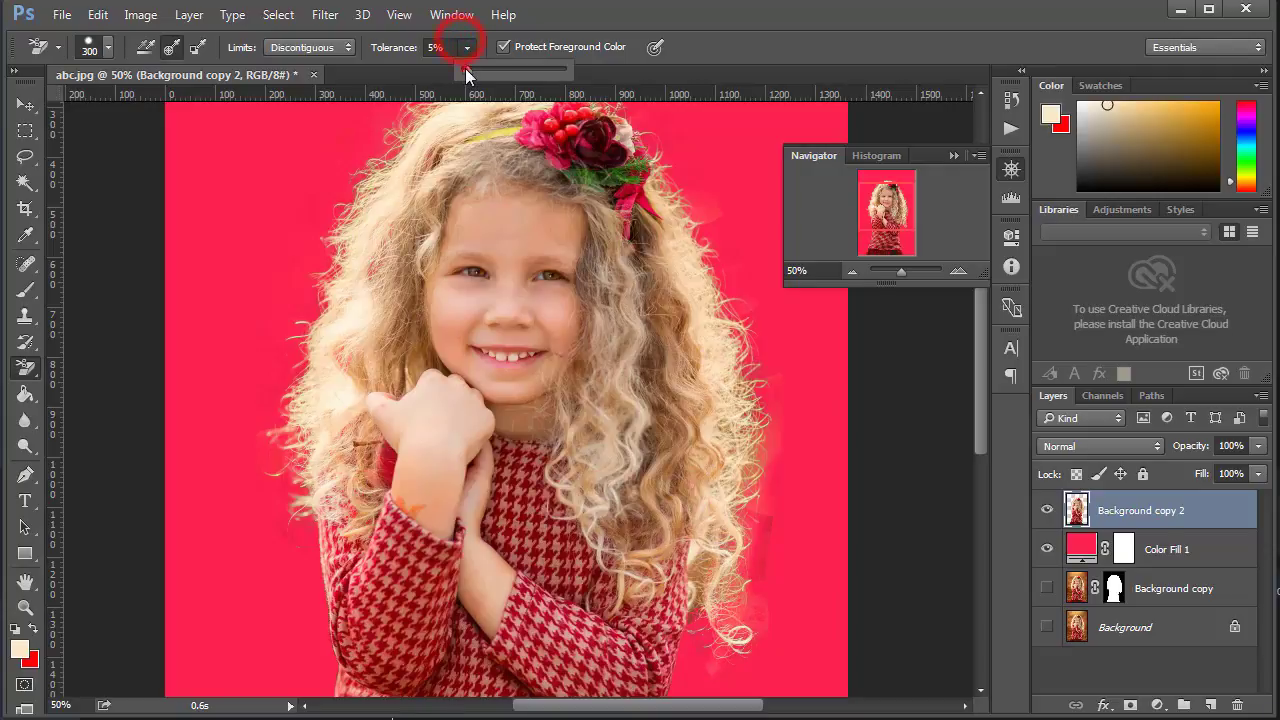
{"action": "left_click_drag", "start_coordinate": [465, 68], "coordinate": [473, 66]}
{"action": "left_click", "coordinate": [694, 618]}
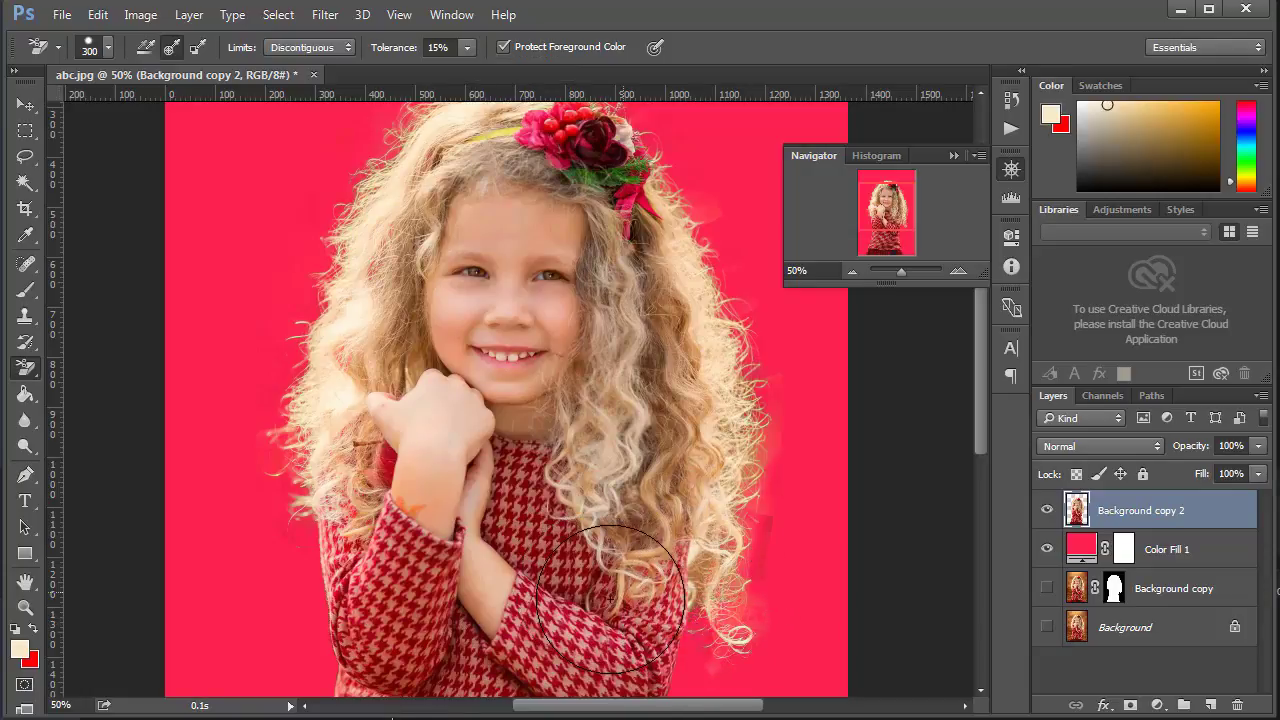
{"action": "mouse_move", "coordinate": [706, 590]}
{"action": "left_mouse_down"}
{"action": "mouse_move", "coordinate": [757, 514]}
{"action": "mouse_move", "coordinate": [765, 531]}
{"action": "left_mouse_up"}
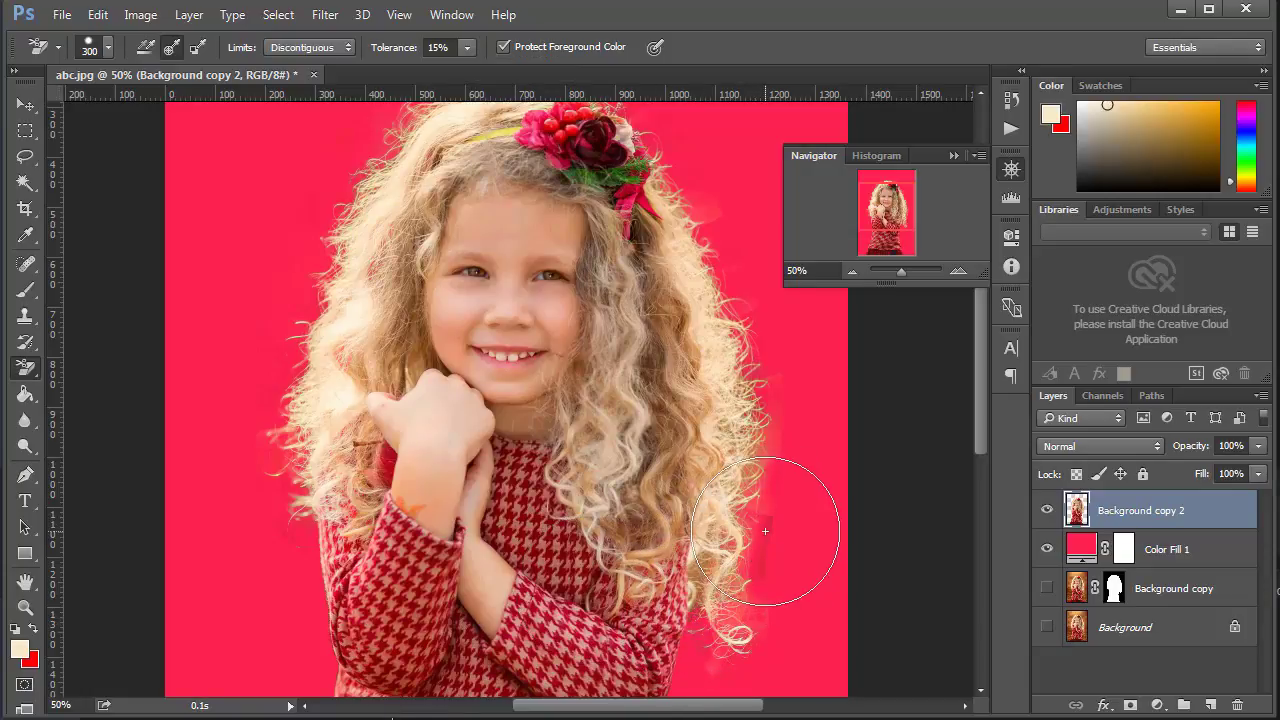
{"action": "left_click", "coordinate": [765, 531]}
{"action": "left_click", "coordinate": [766, 466]}
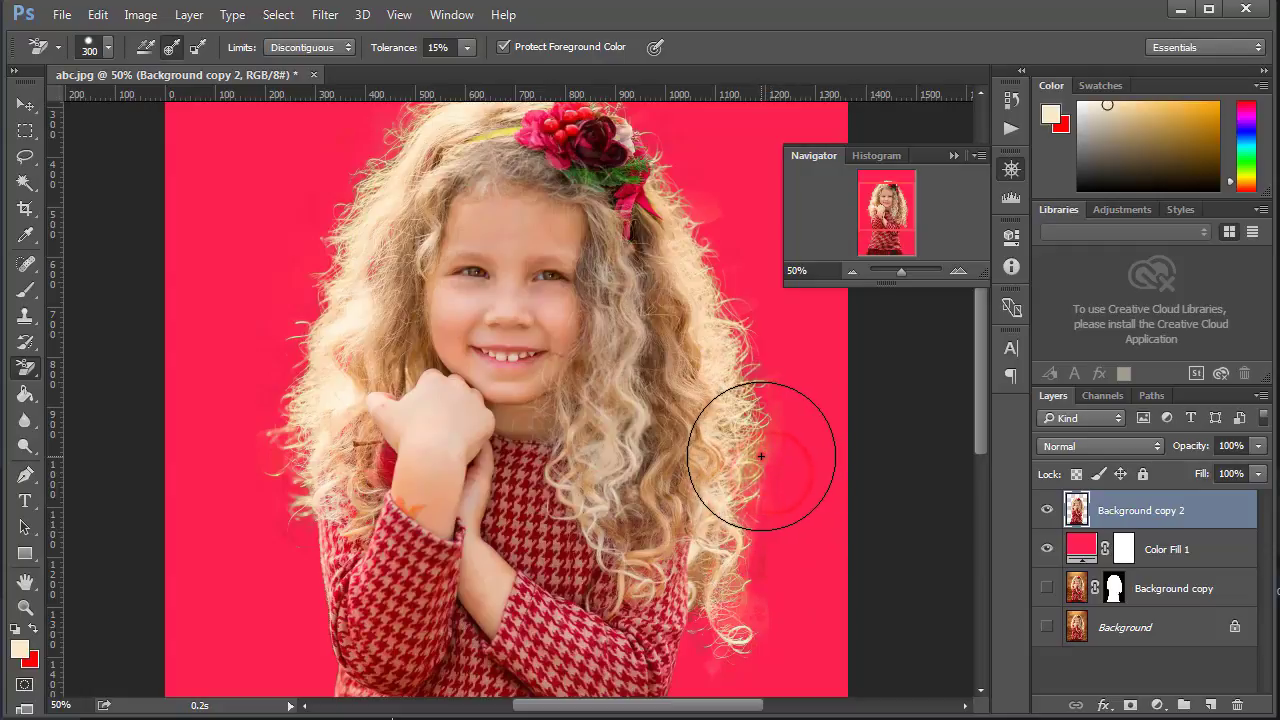
{"action": "left_click", "coordinate": [761, 456]}
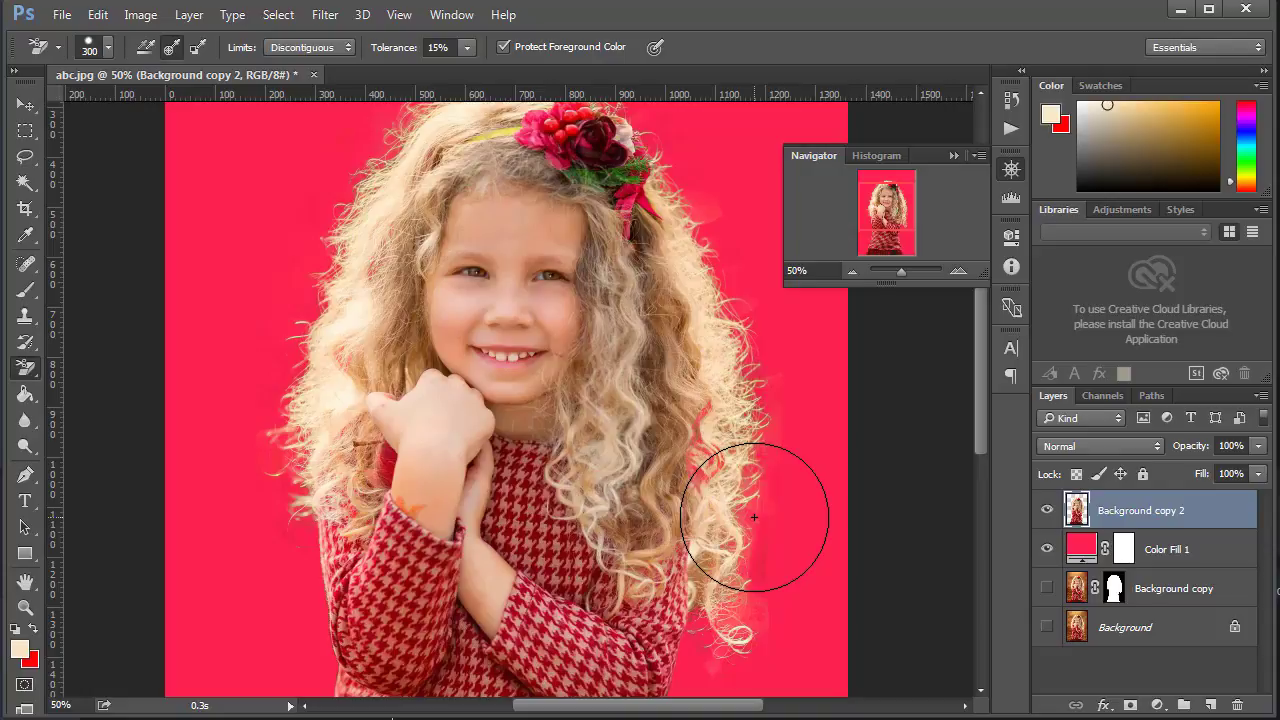
{"action": "mouse_move", "coordinate": [754, 517]}
{"action": "left_mouse_down"}
{"action": "mouse_move", "coordinate": [763, 509]}
{"action": "mouse_move", "coordinate": [780, 543]}
{"action": "left_mouse_up"}
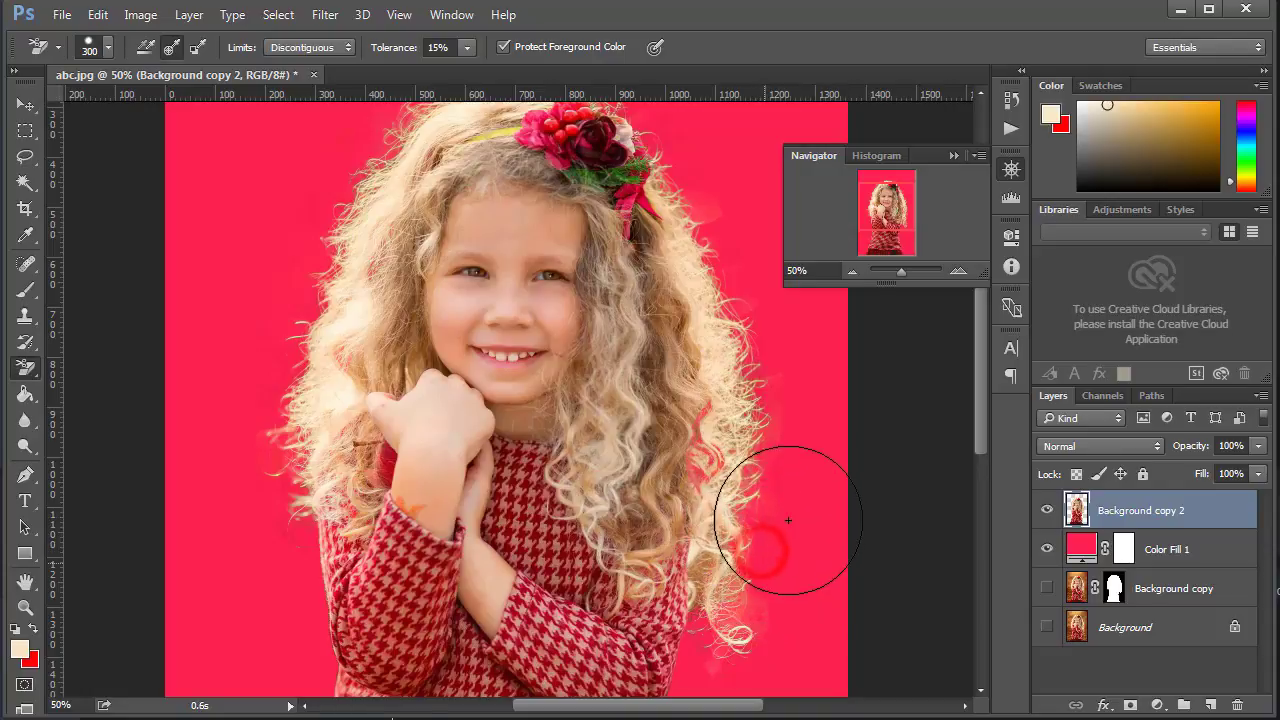
{"action": "mouse_move", "coordinate": [779, 476]}
{"action": "left_mouse_down"}
{"action": "mouse_move", "coordinate": [757, 294]}
{"action": "mouse_move", "coordinate": [755, 308]}
{"action": "left_mouse_up"}
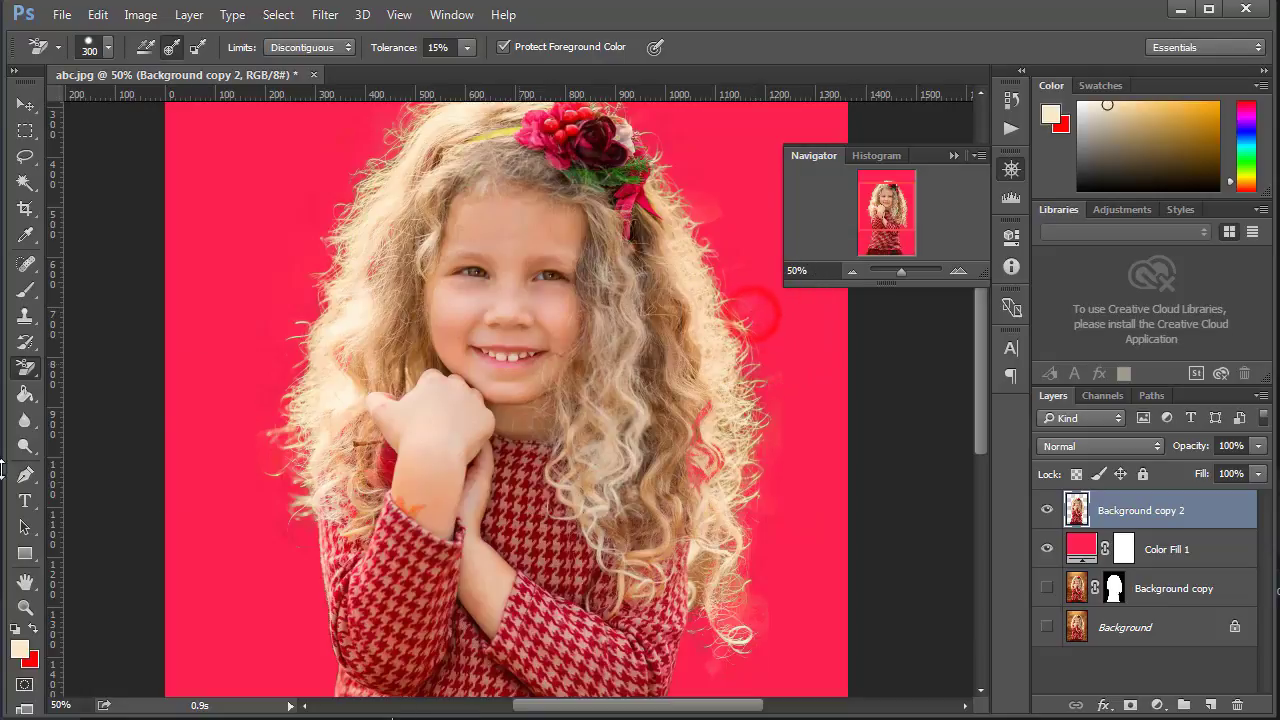
Step: Restore the over-erased spots inside the hair on both sides of the face with a 60 px History Brush
{"action": "left_click", "coordinate": [25, 342]}
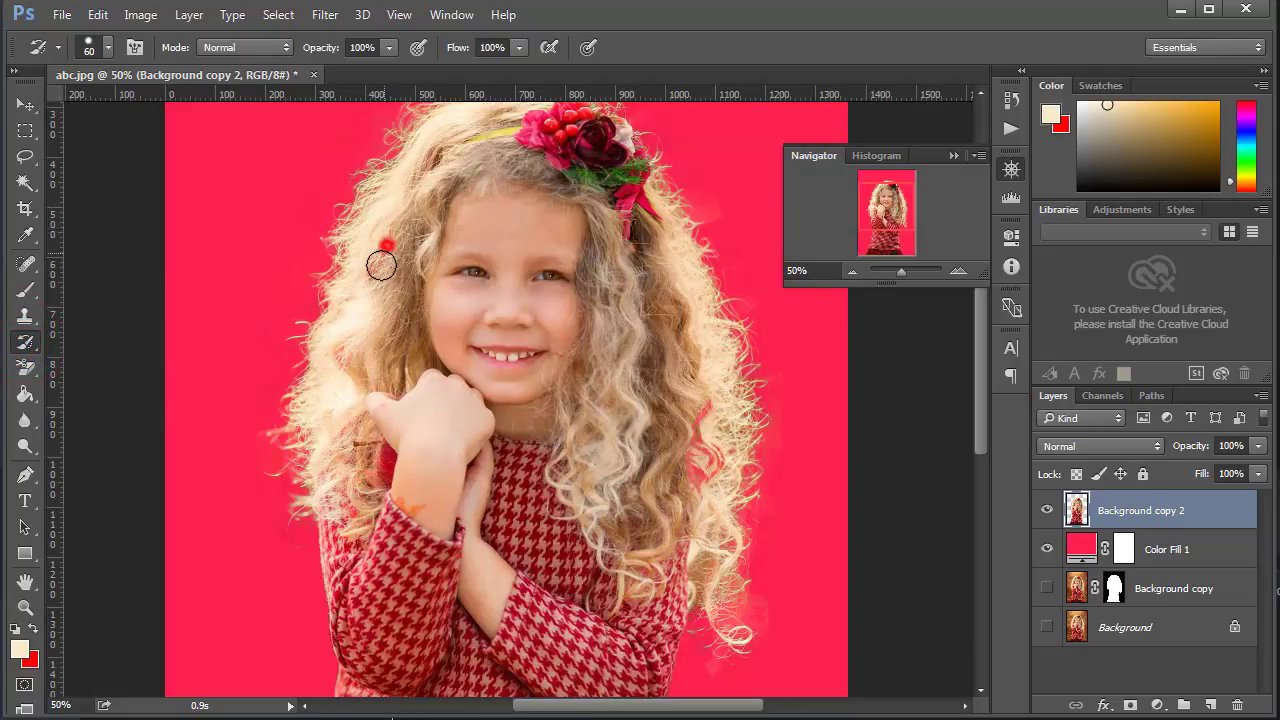
{"action": "mouse_move", "coordinate": [381, 265]}
{"action": "left_mouse_down"}
{"action": "mouse_move", "coordinate": [374, 297]}
{"action": "mouse_move", "coordinate": [394, 231]}
{"action": "mouse_move", "coordinate": [378, 314]}
{"action": "left_mouse_up"}
{"action": "mouse_move", "coordinate": [683, 393]}
{"action": "left_mouse_down"}
{"action": "mouse_move", "coordinate": [686, 451]}
{"action": "mouse_move", "coordinate": [693, 405]}
{"action": "mouse_move", "coordinate": [699, 441]}
{"action": "mouse_move", "coordinate": [690, 405]}
{"action": "left_mouse_up"}
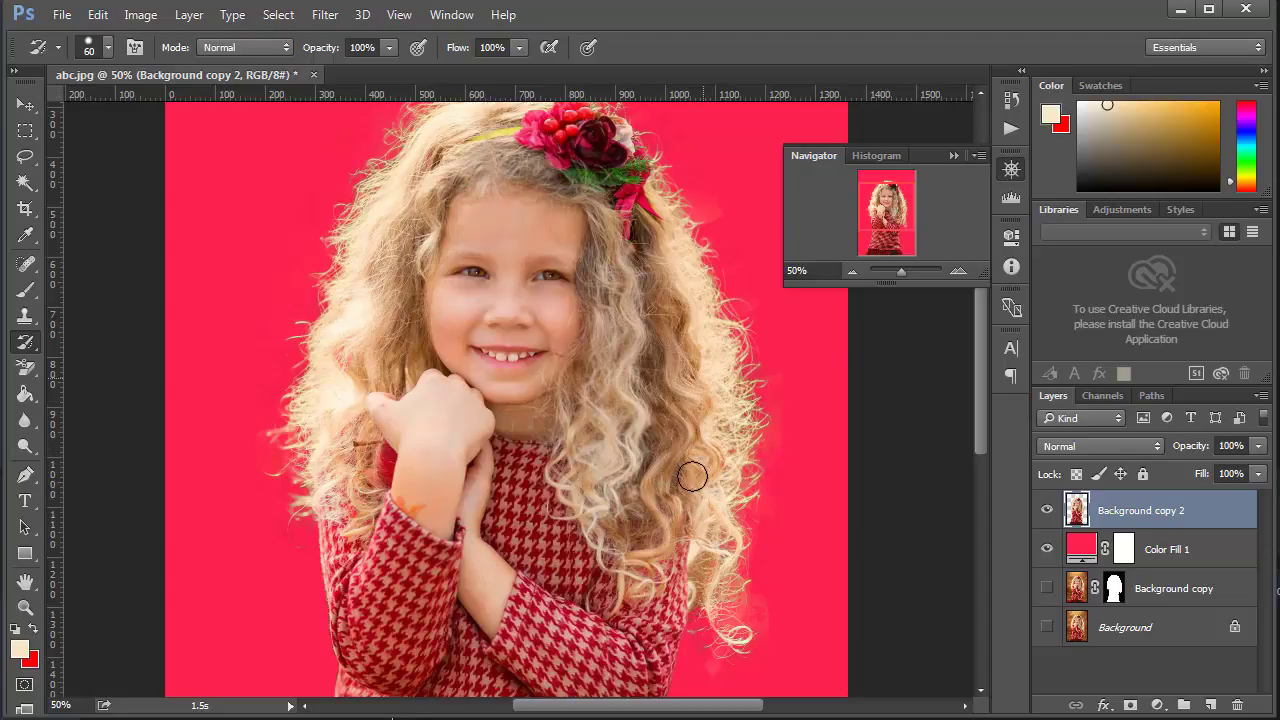
{"action": "mouse_move", "coordinate": [711, 464]}
{"action": "left_mouse_down"}
{"action": "mouse_move", "coordinate": [694, 452]}
{"action": "mouse_move", "coordinate": [686, 462]}
{"action": "mouse_move", "coordinate": [711, 455]}
{"action": "left_mouse_up"}
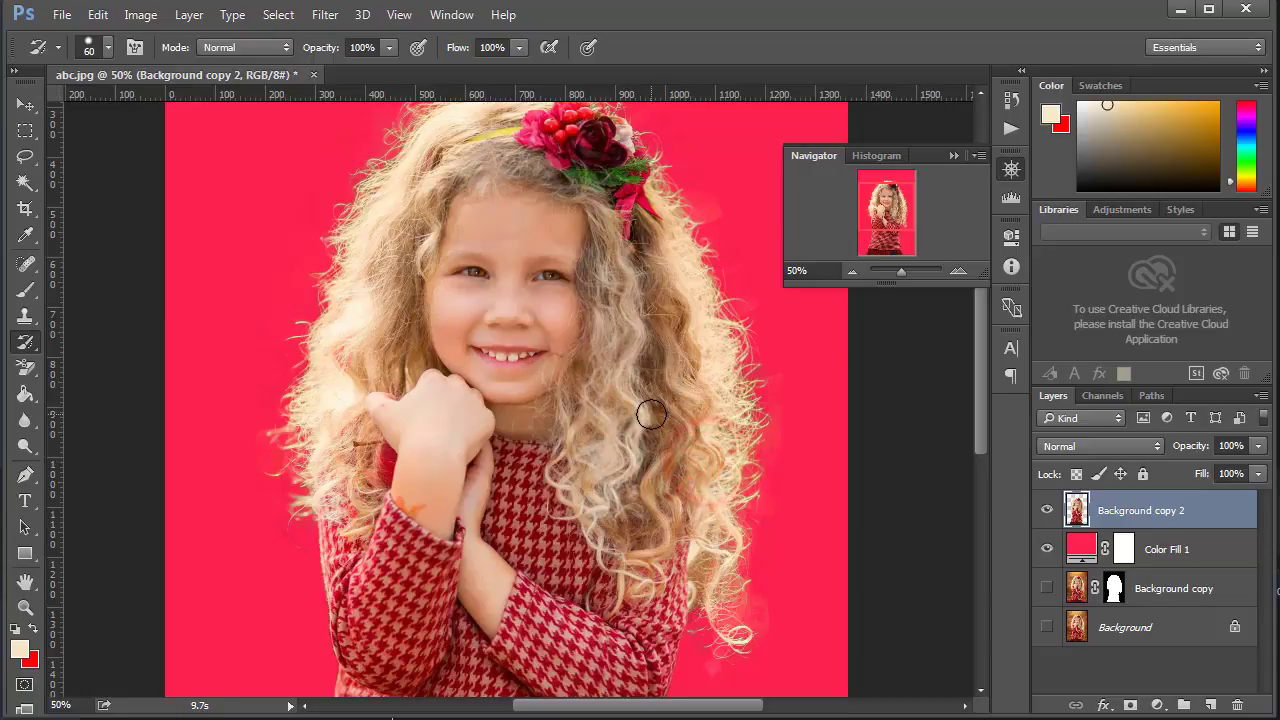
{"action": "scroll", "coordinate": [657, 351], "scroll_direction": "up", "scroll_amount": 3}
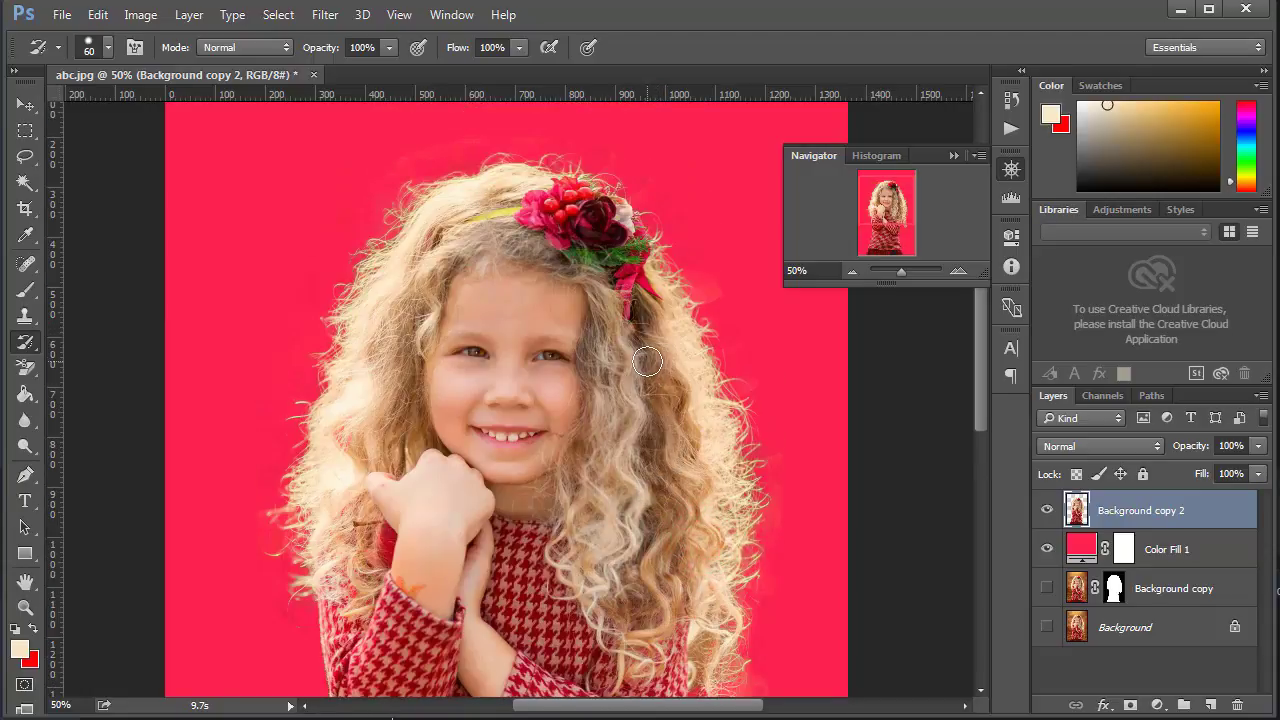
{"action": "left_click_drag", "start_coordinate": [648, 377], "coordinate": [643, 357]}
Step: Switch to the regular Eraser at 100 px and erase residue above the head and beside the upper-right hair
{"action": "left_click", "coordinate": [26, 367]}
{"action": "right_click", "coordinate": [26, 367]}
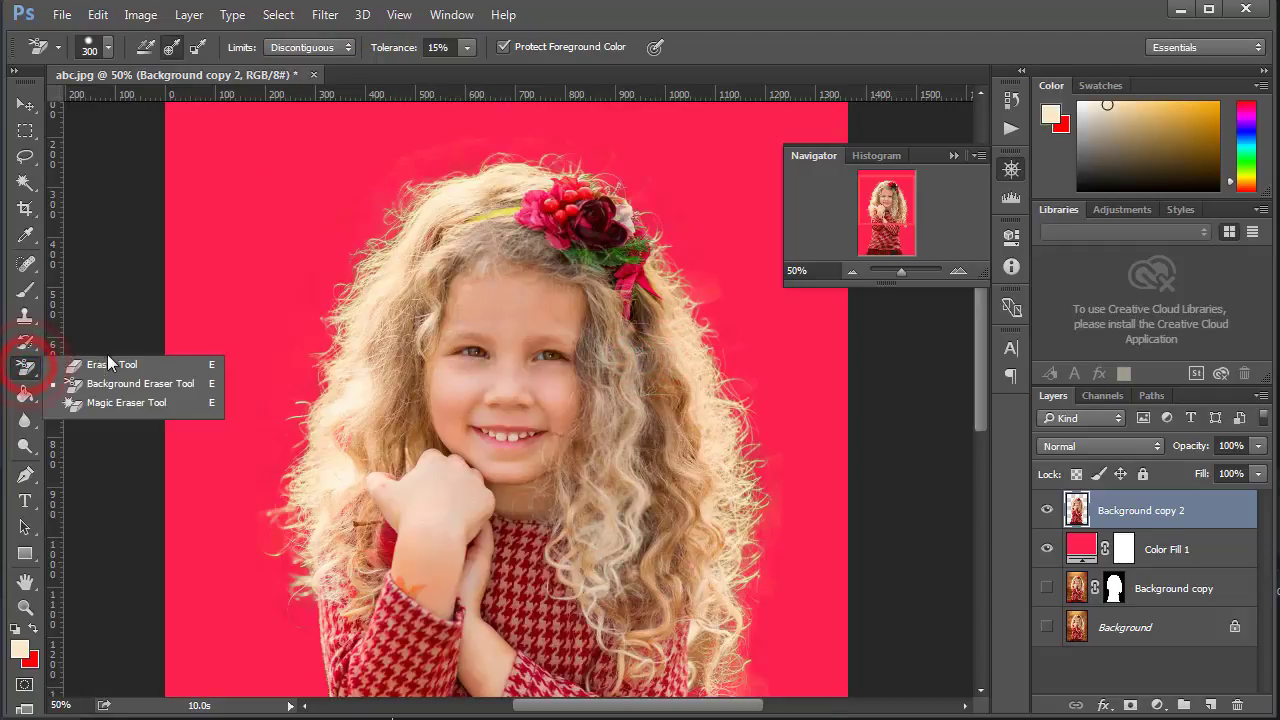
{"action": "left_click", "coordinate": [110, 363]}
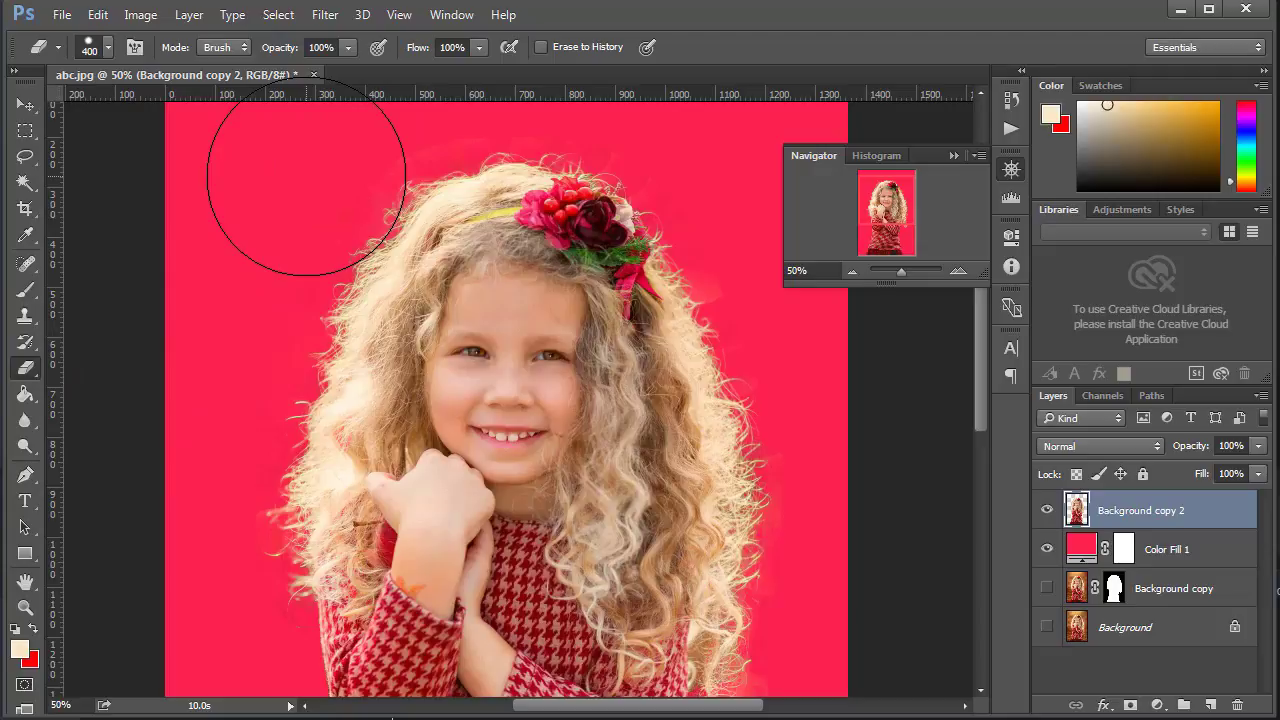
{"action": "key", "text": "bracketleft"}
{"action": "key", "text": "bracketleft"}
{"action": "key", "text": "bracketleft"}
{"action": "key", "text": "bracketleft"}
{"action": "key", "text": "bracketleft"}
{"action": "key", "text": "bracketleft"}
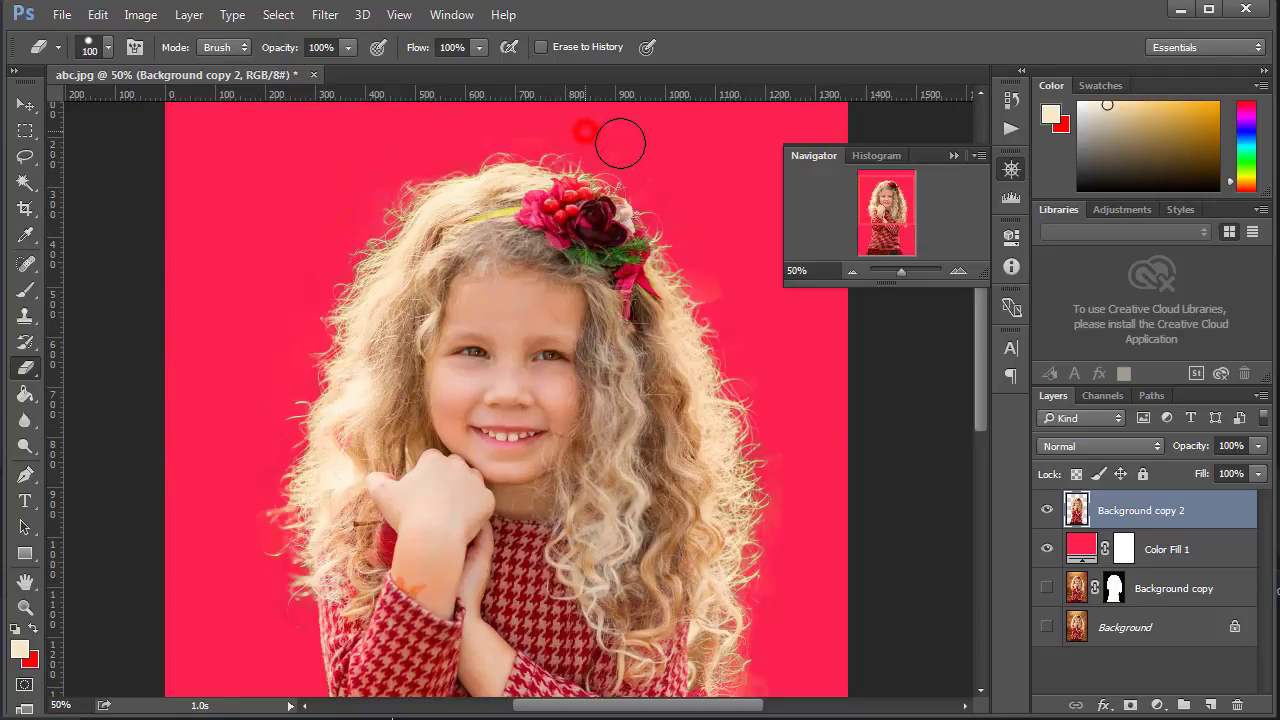
{"action": "mouse_move", "coordinate": [664, 175]}
{"action": "left_mouse_down"}
{"action": "mouse_move", "coordinate": [716, 243]}
{"action": "mouse_move", "coordinate": [681, 322]}
{"action": "left_mouse_up"}
Step: Change the Color Fill 1 layer's color to pure white (255, 255, 255)
{"action": "double_click", "coordinate": [1087, 555]}
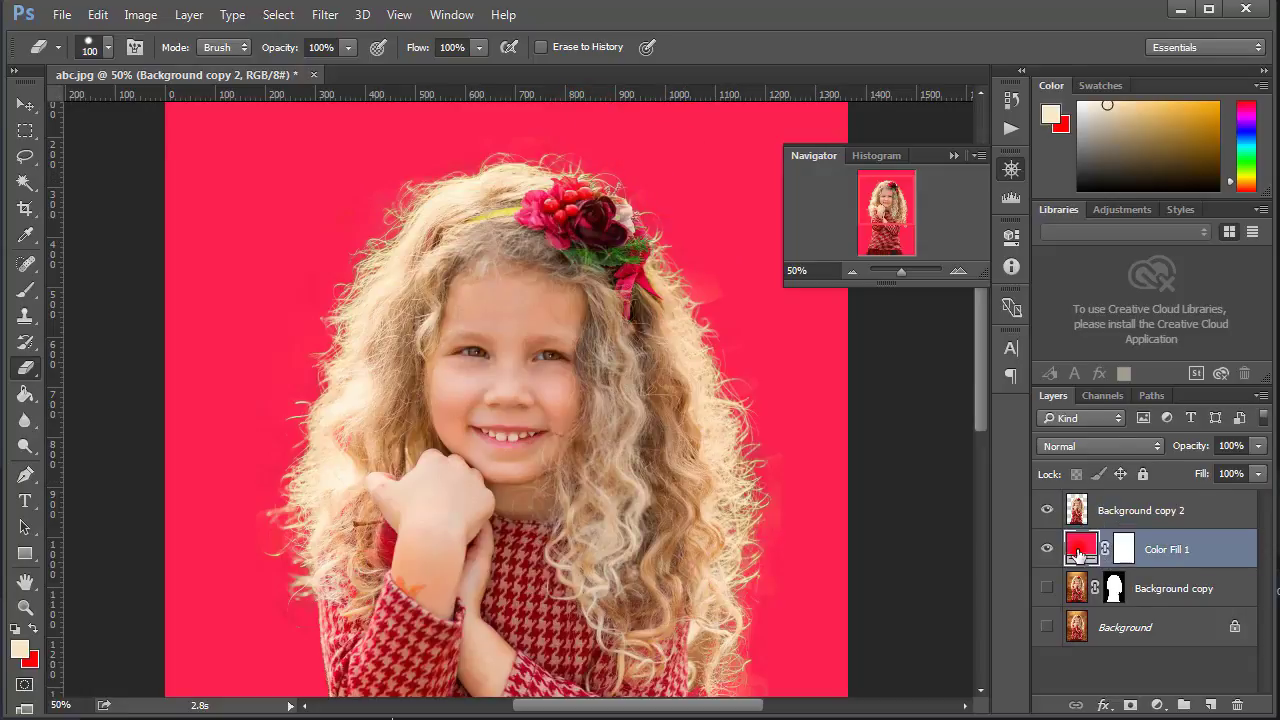
{"action": "left_click", "coordinate": [561, 483]}
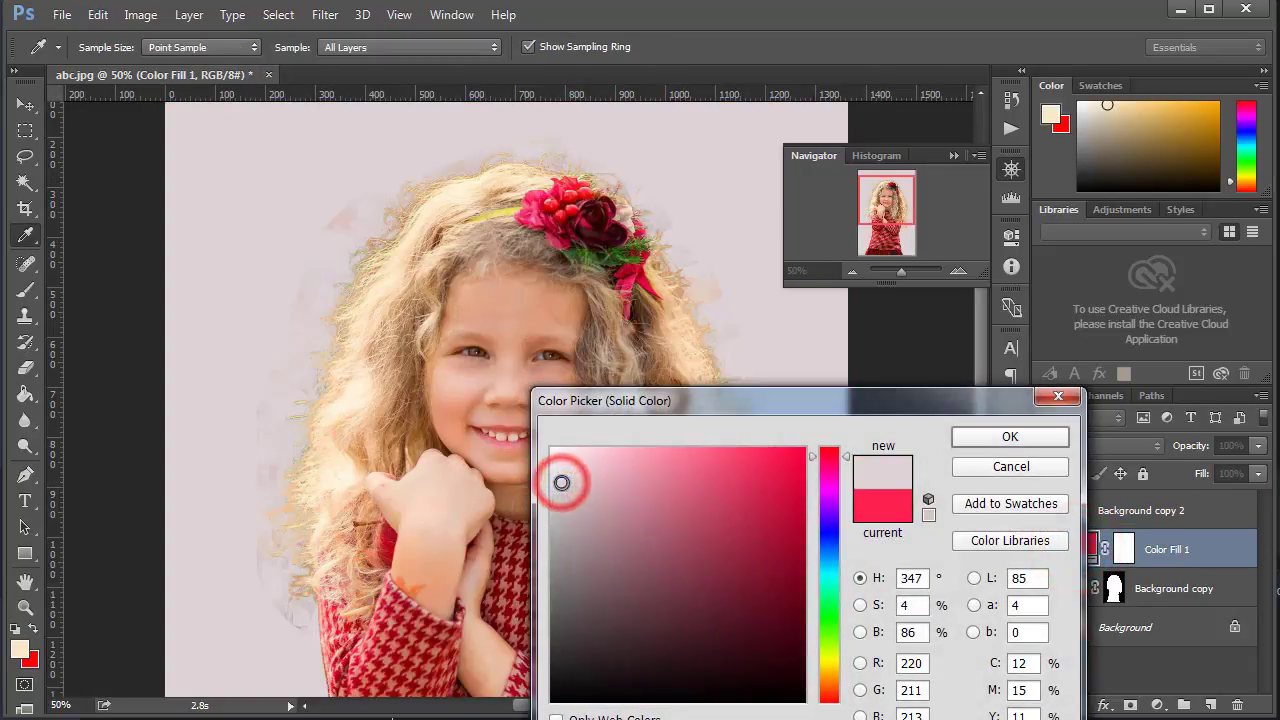
{"action": "left_click_drag", "start_coordinate": [563, 488], "coordinate": [549, 456]}
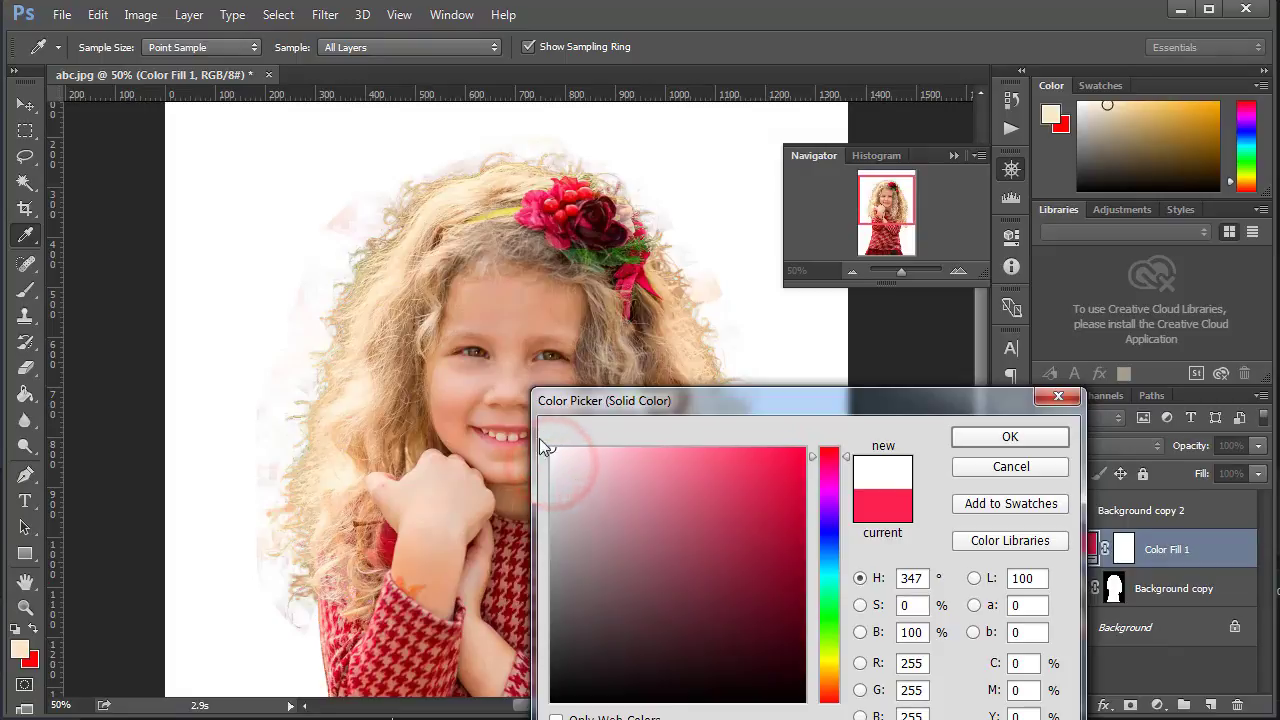
{"action": "left_click", "coordinate": [1000, 439]}
Step: Erase the faint residue left of the girl's hair on the Background copy 2 layer with the 100 px Eraser
{"action": "key", "text": "e"}
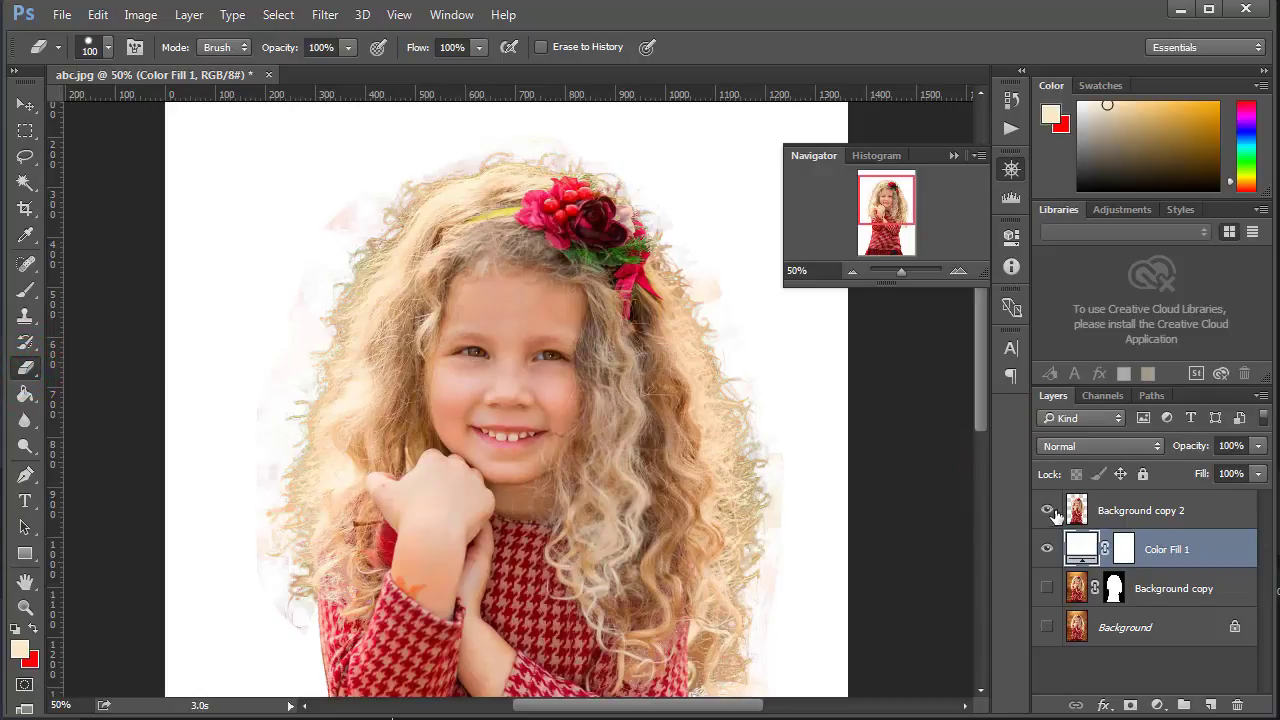
{"action": "left_click", "coordinate": [1142, 515]}
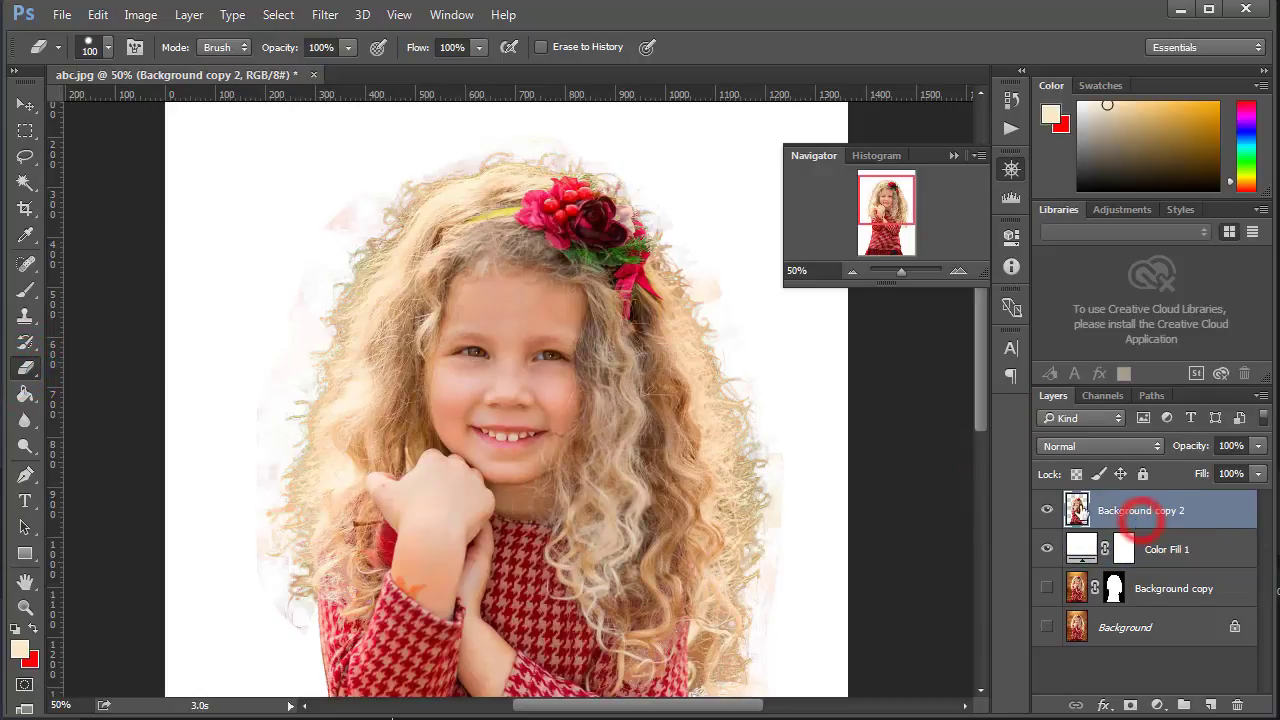
{"action": "left_click", "coordinate": [321, 221]}
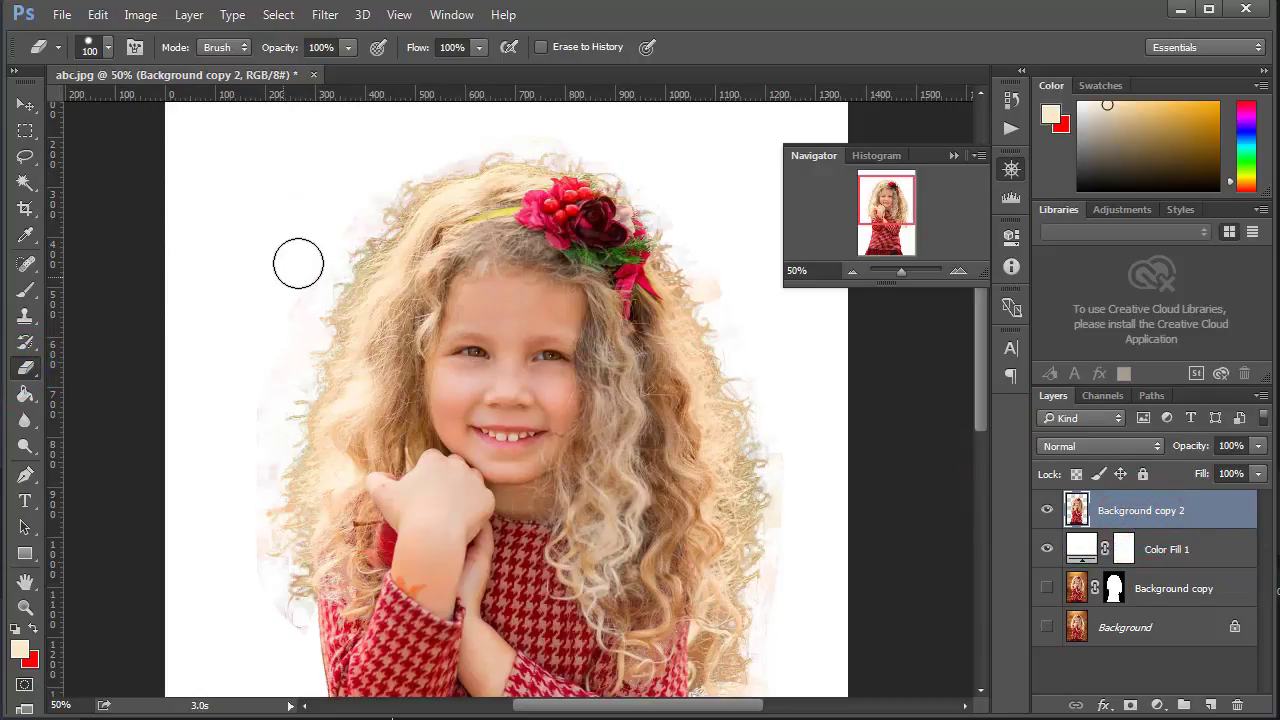
{"action": "left_click", "coordinate": [235, 400]}
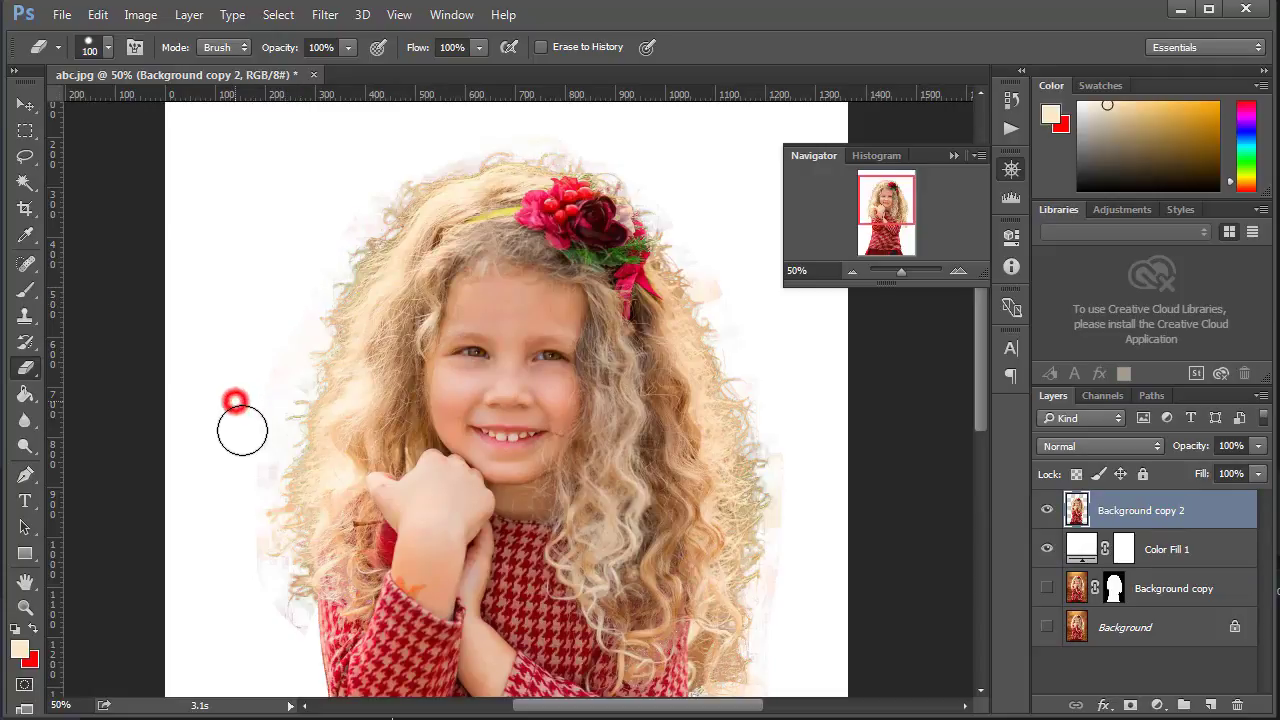
{"action": "left_click", "coordinate": [245, 587]}
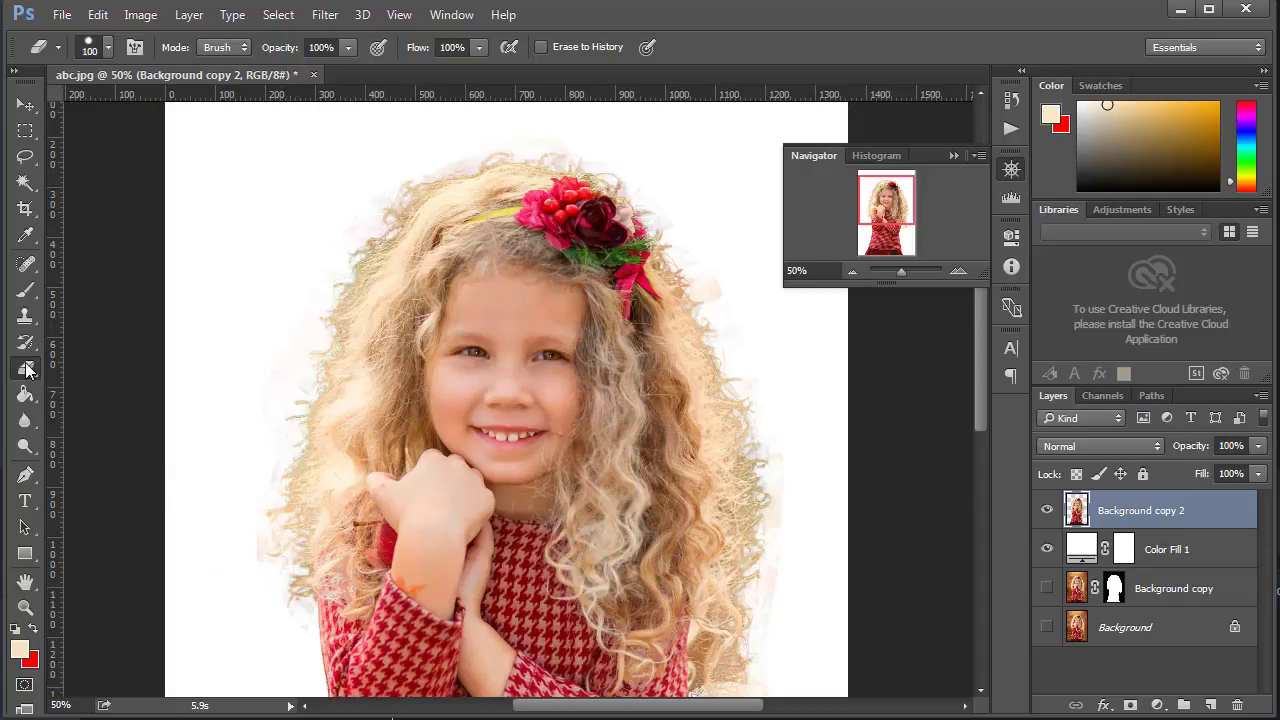
Step: Switch to the Background Eraser at 200 px and erase the leftover residue above the head and along the right side of the hair
{"action": "left_click", "coordinate": [140, 381]}
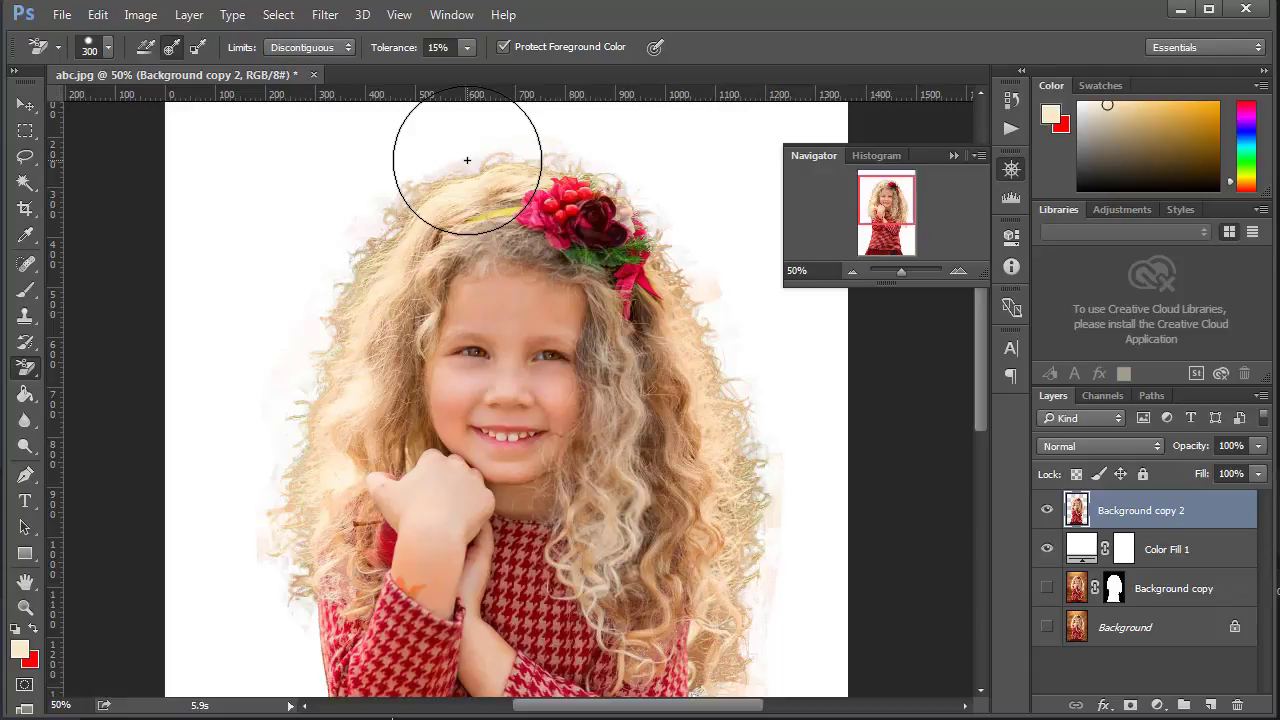
{"action": "key", "text": "bracketleft"}
{"action": "key", "text": "bracketleft"}
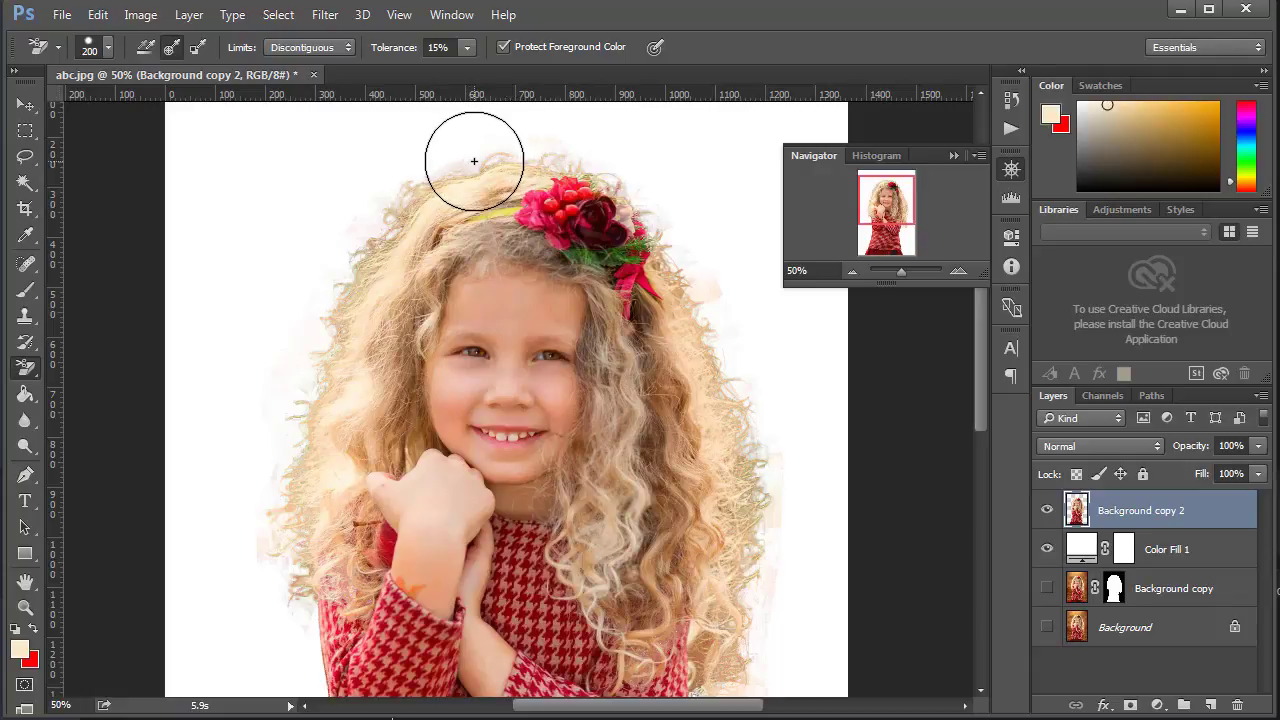
{"action": "left_click", "coordinate": [552, 140]}
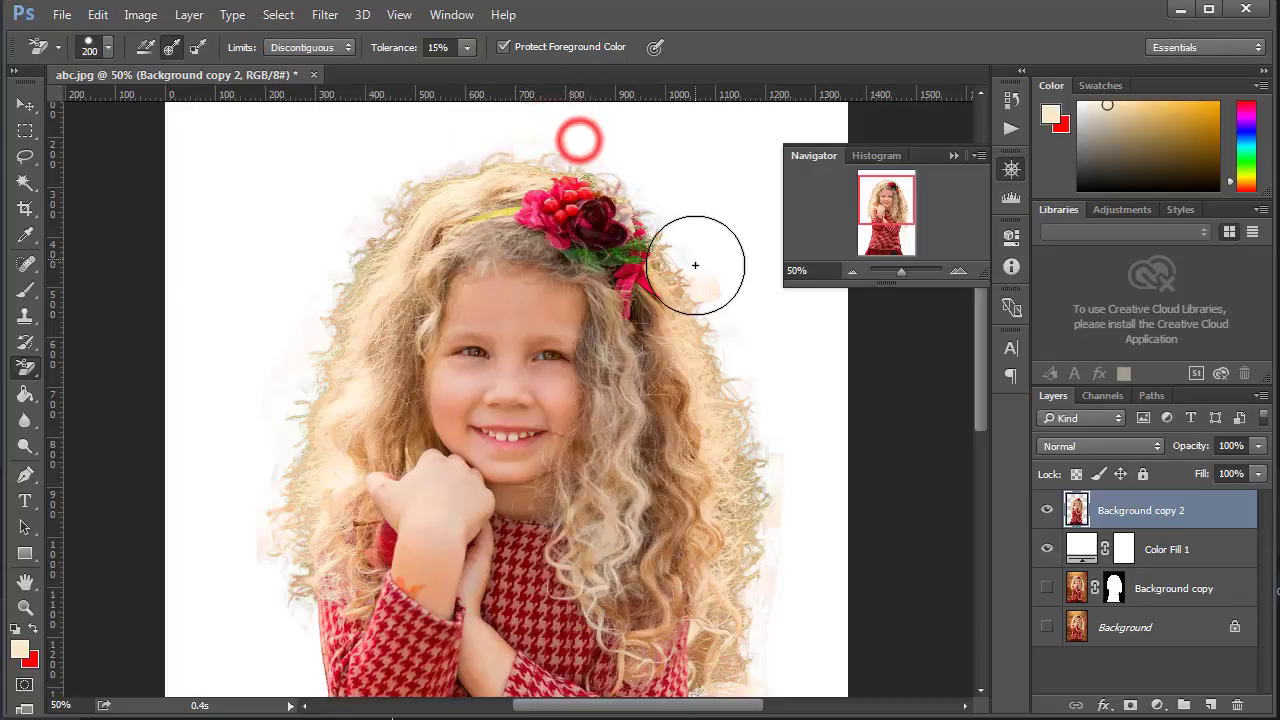
{"action": "left_click", "coordinate": [711, 289]}
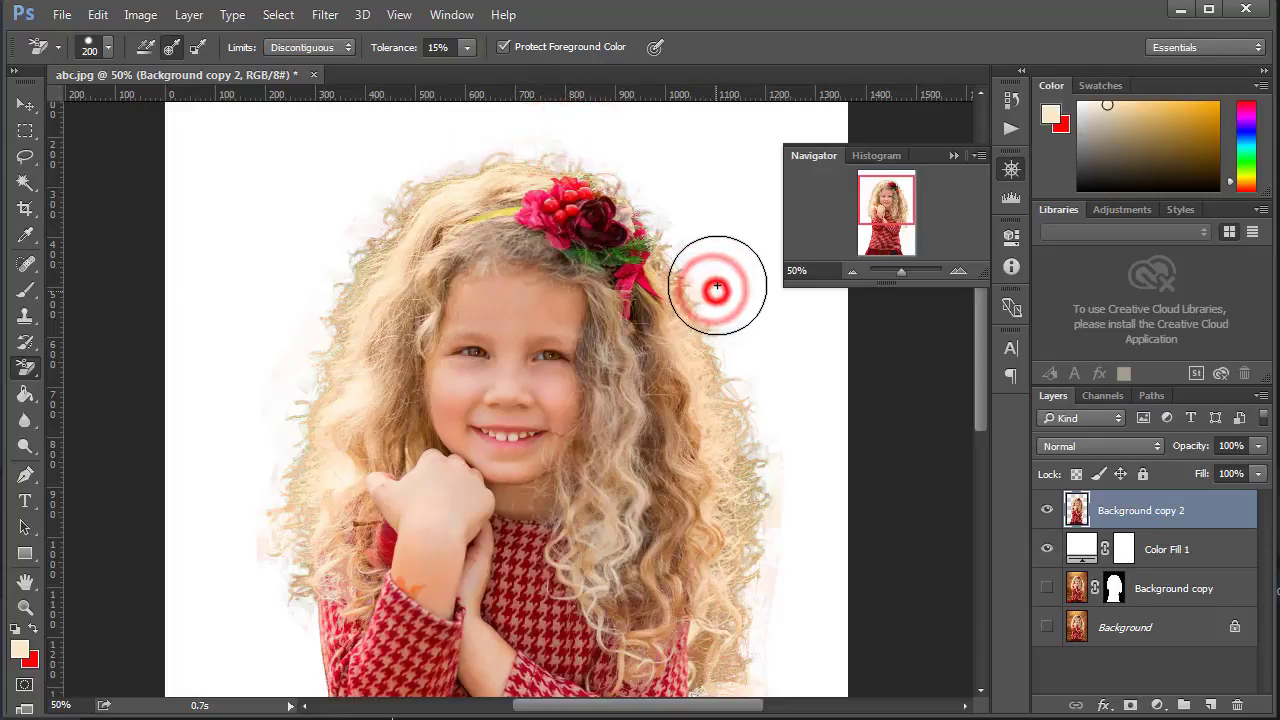
{"action": "left_click", "coordinate": [780, 449]}
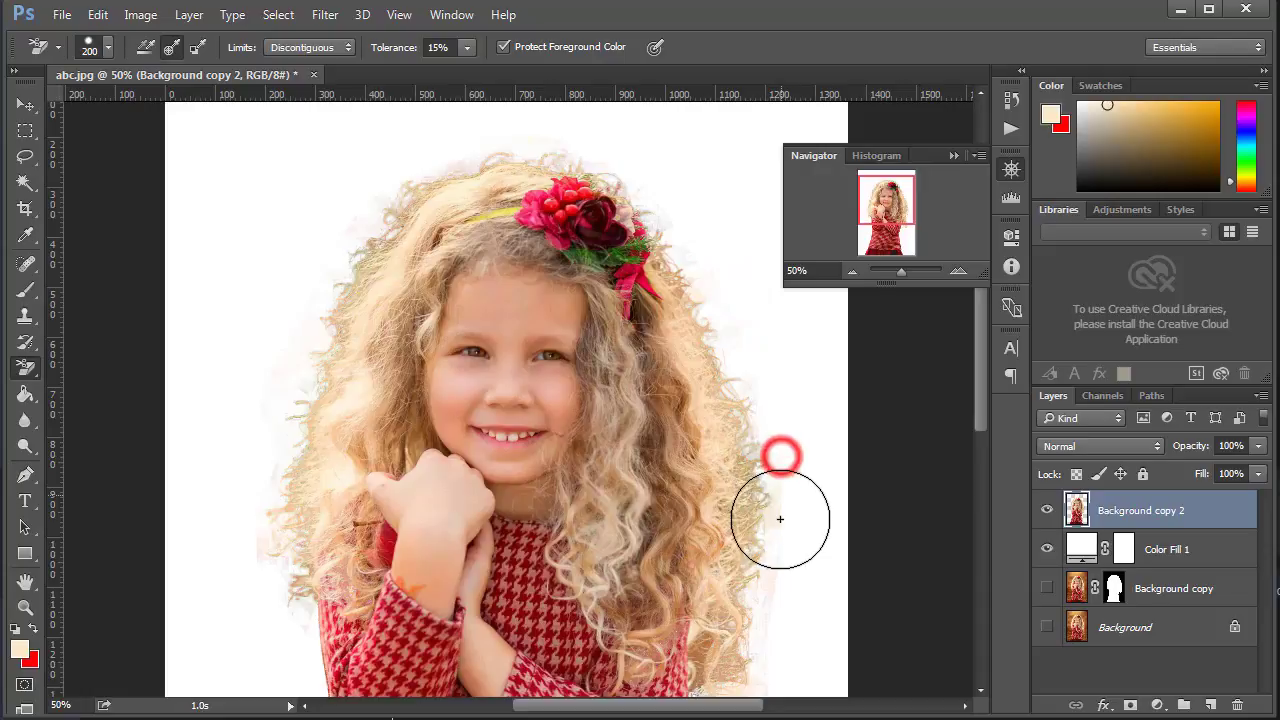
{"action": "left_click", "coordinate": [779, 521]}
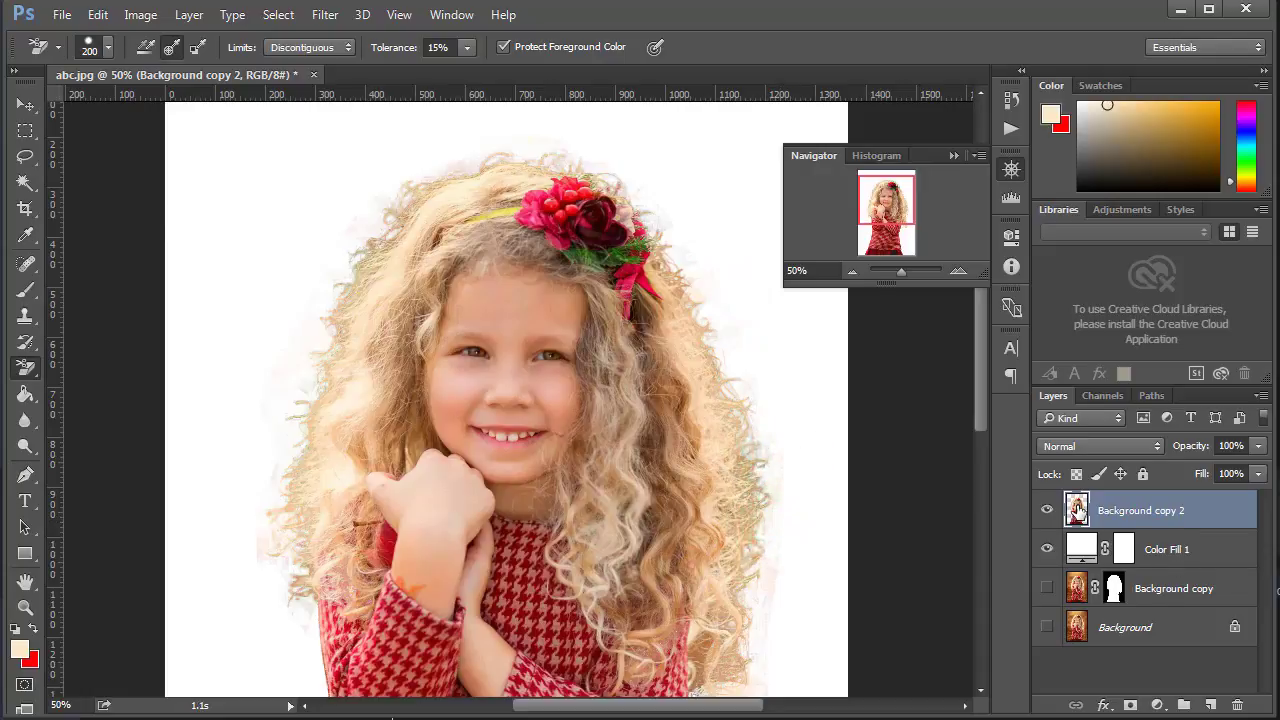
Step: Load the Background copy 2 layer's pixels as a selection, invert it and clear the faint residue outside the girl
{"action": "left_click", "coordinate": [1077, 510], "text": "ctrl"}
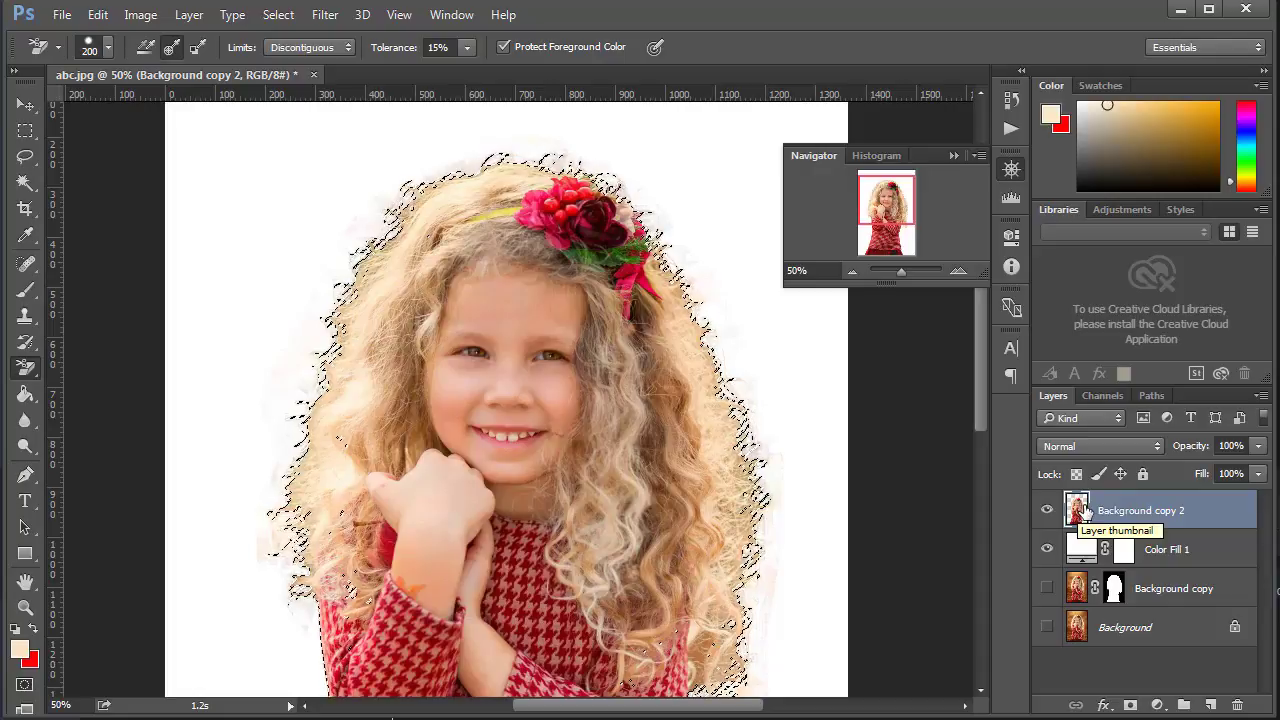
{"action": "left_click", "coordinate": [948, 156]}
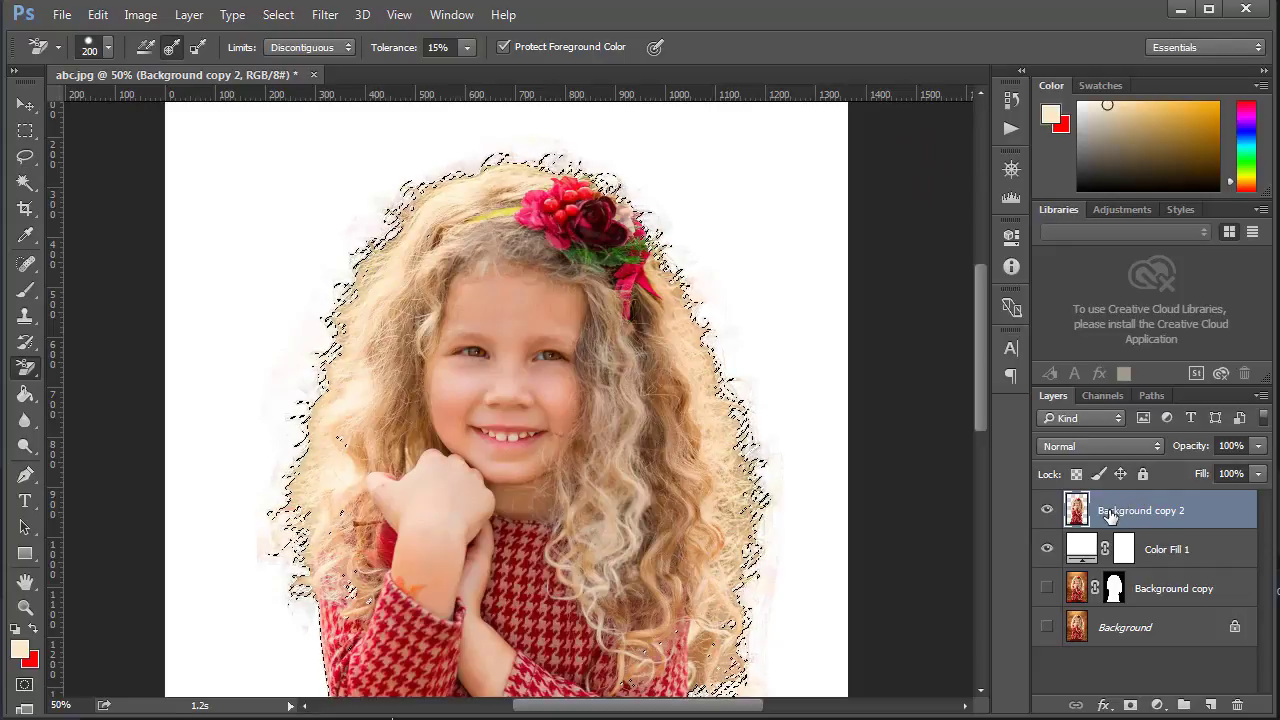
{"action": "left_click", "coordinate": [278, 15]}
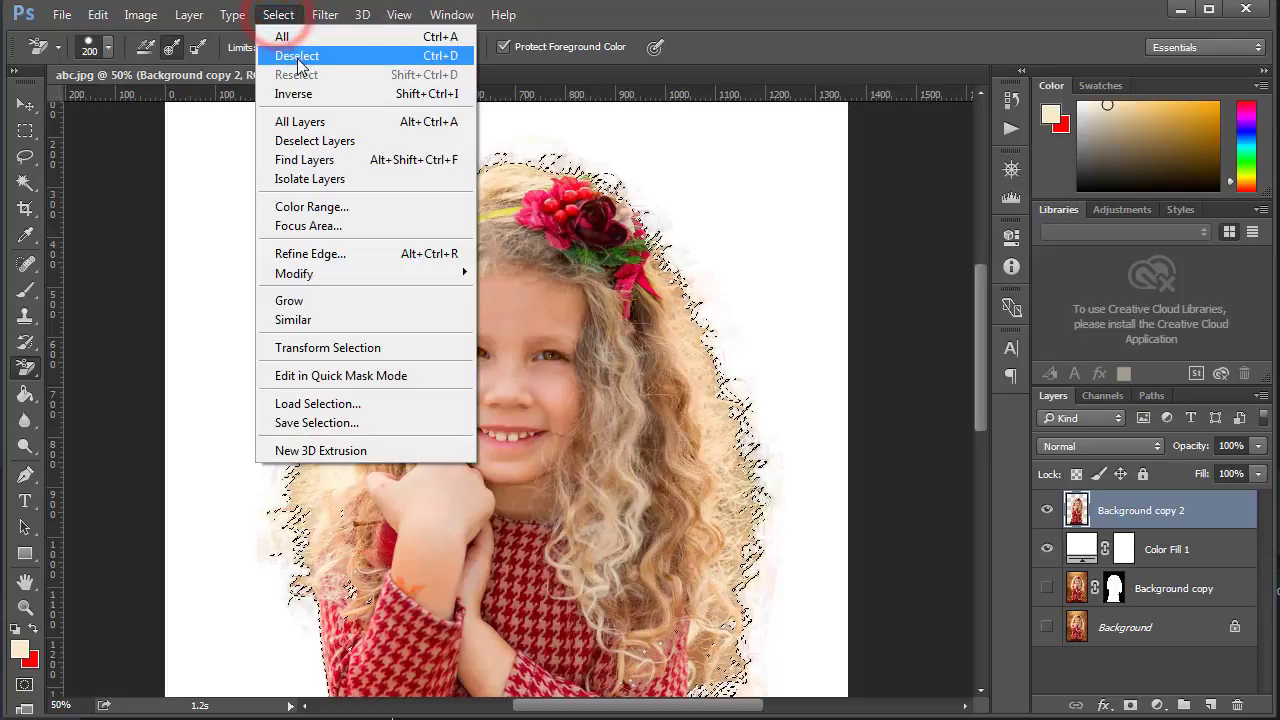
{"action": "left_click", "coordinate": [300, 94]}
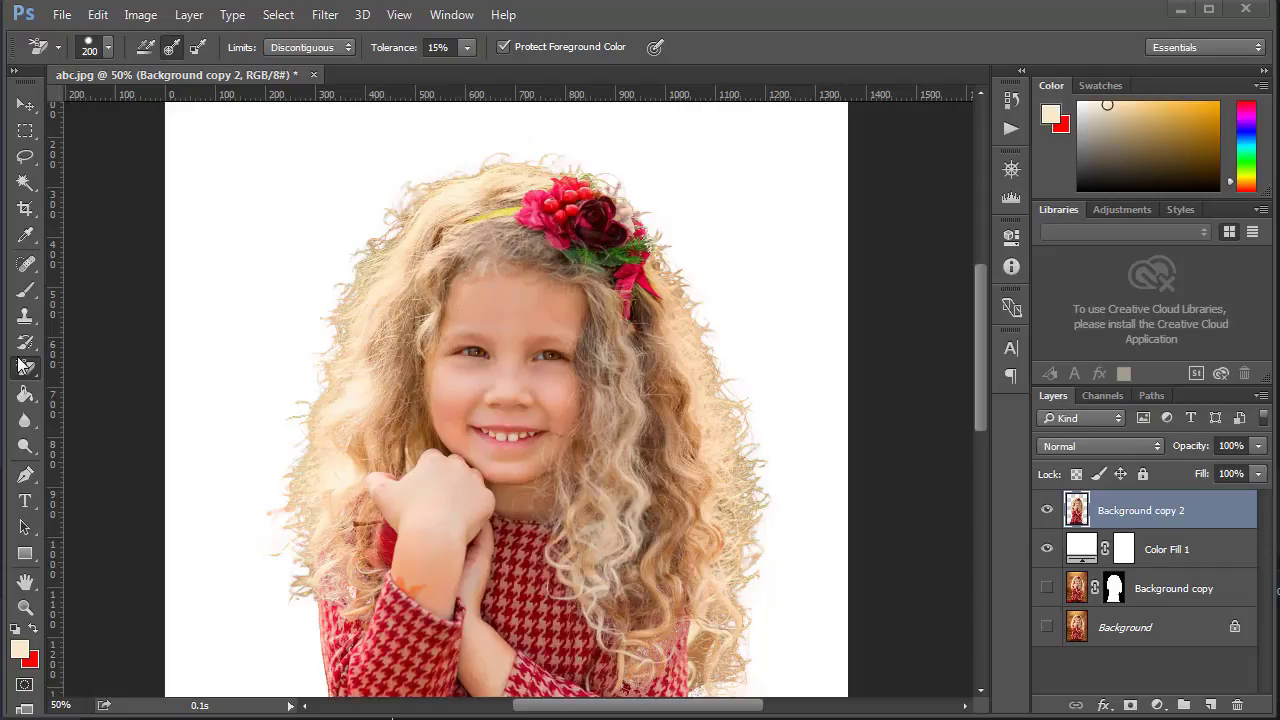
Step: Try to erase background residue among the lower curls over the sweater with the 200 px Background Eraser, and undo the stroke
{"action": "scroll", "coordinate": [634, 580], "scroll_direction": "down", "scroll_amount": 1}
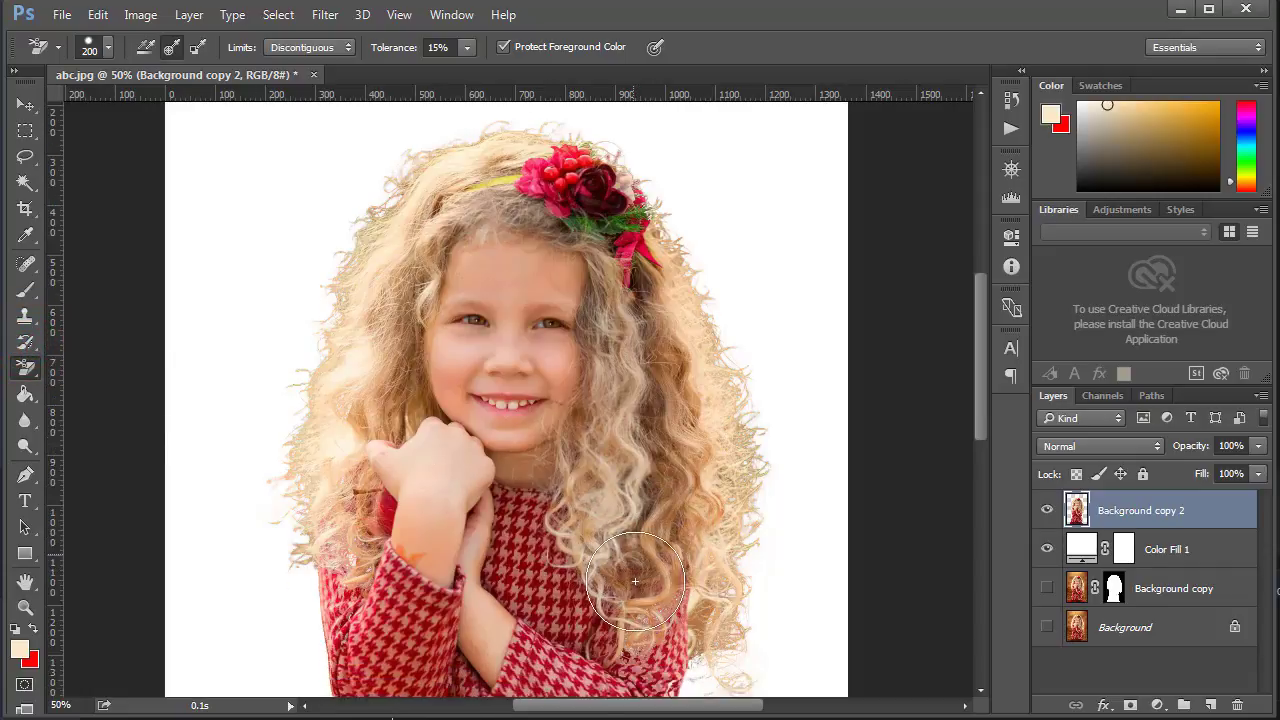
{"action": "scroll", "coordinate": [634, 580], "scroll_direction": "down", "scroll_amount": 1}
{"action": "left_click_drag", "start_coordinate": [634, 550], "coordinate": [628, 590]}
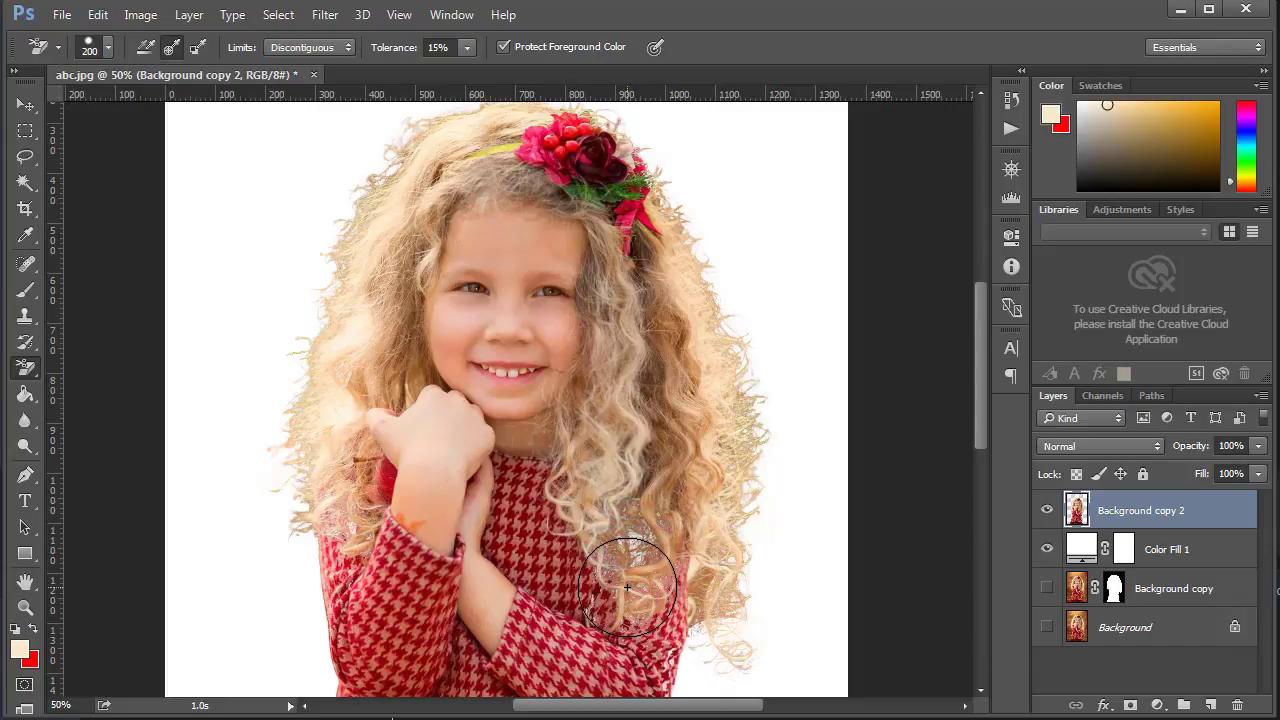
{"action": "key", "text": "ctrl+z"}
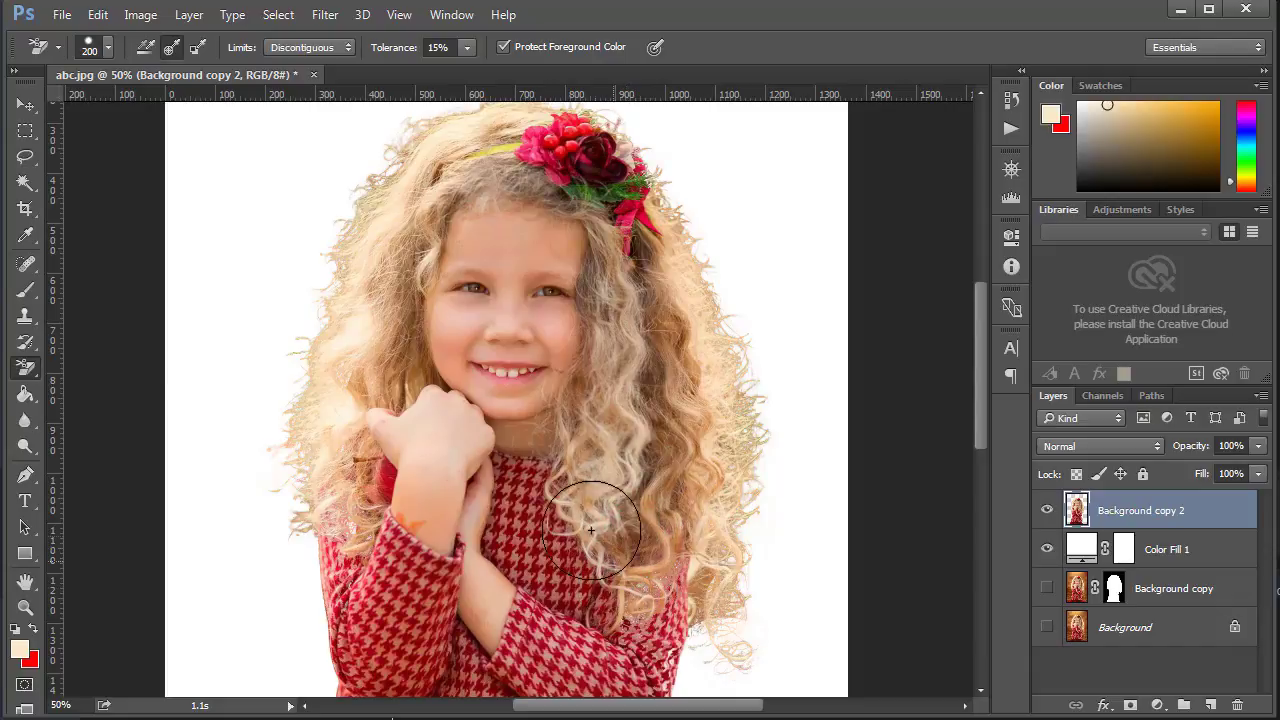
Step: Restore the over-erased areas in the lower curls on both sides of the sweater with the 60 px History Brush
{"action": "left_click", "coordinate": [25, 340]}
{"action": "mouse_move", "coordinate": [642, 482]}
{"action": "left_mouse_down"}
{"action": "mouse_move", "coordinate": [635, 591]}
{"action": "mouse_move", "coordinate": [650, 539]}
{"action": "mouse_move", "coordinate": [646, 592]}
{"action": "mouse_move", "coordinate": [668, 537]}
{"action": "left_mouse_up"}
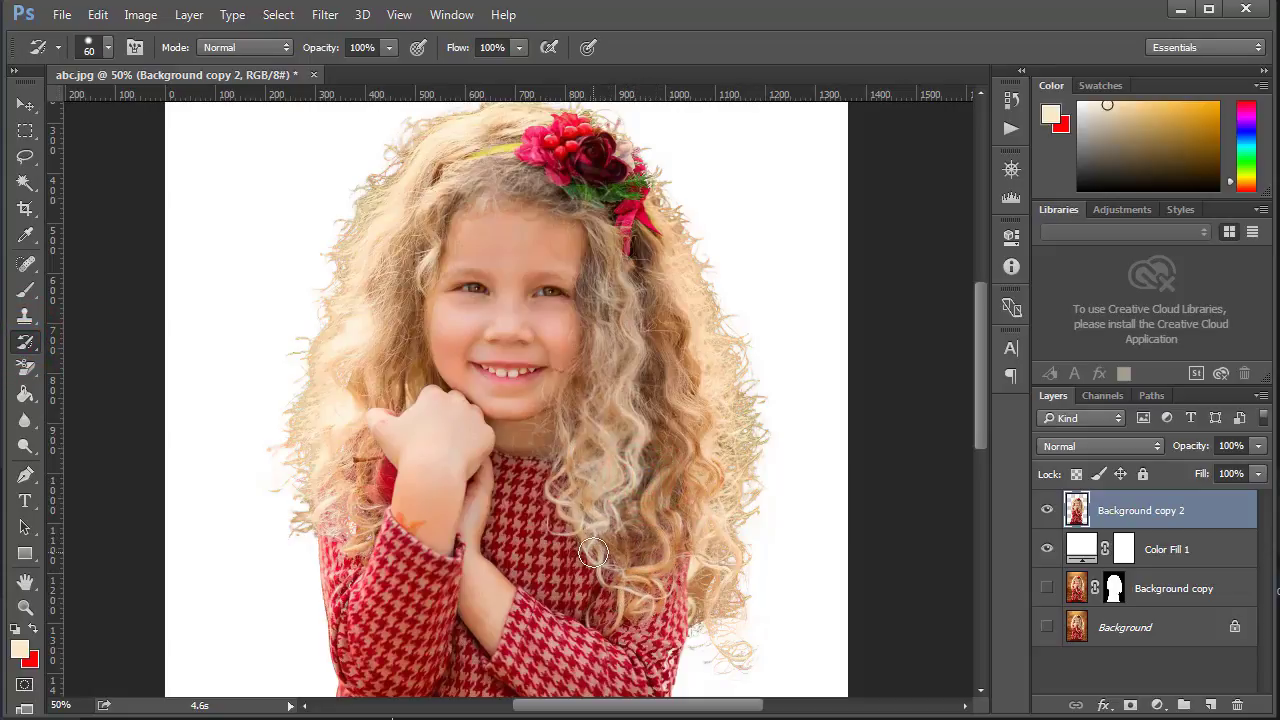
{"action": "left_click", "coordinate": [602, 486]}
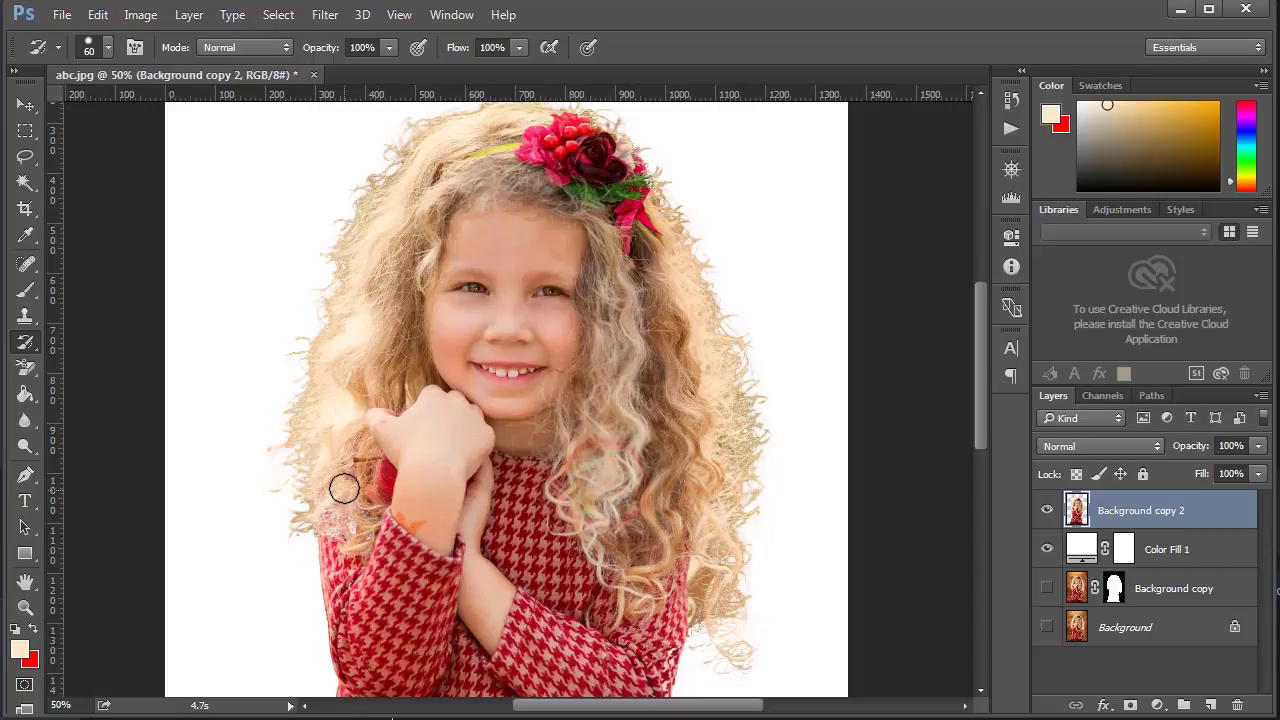
{"action": "left_click", "coordinate": [342, 474]}
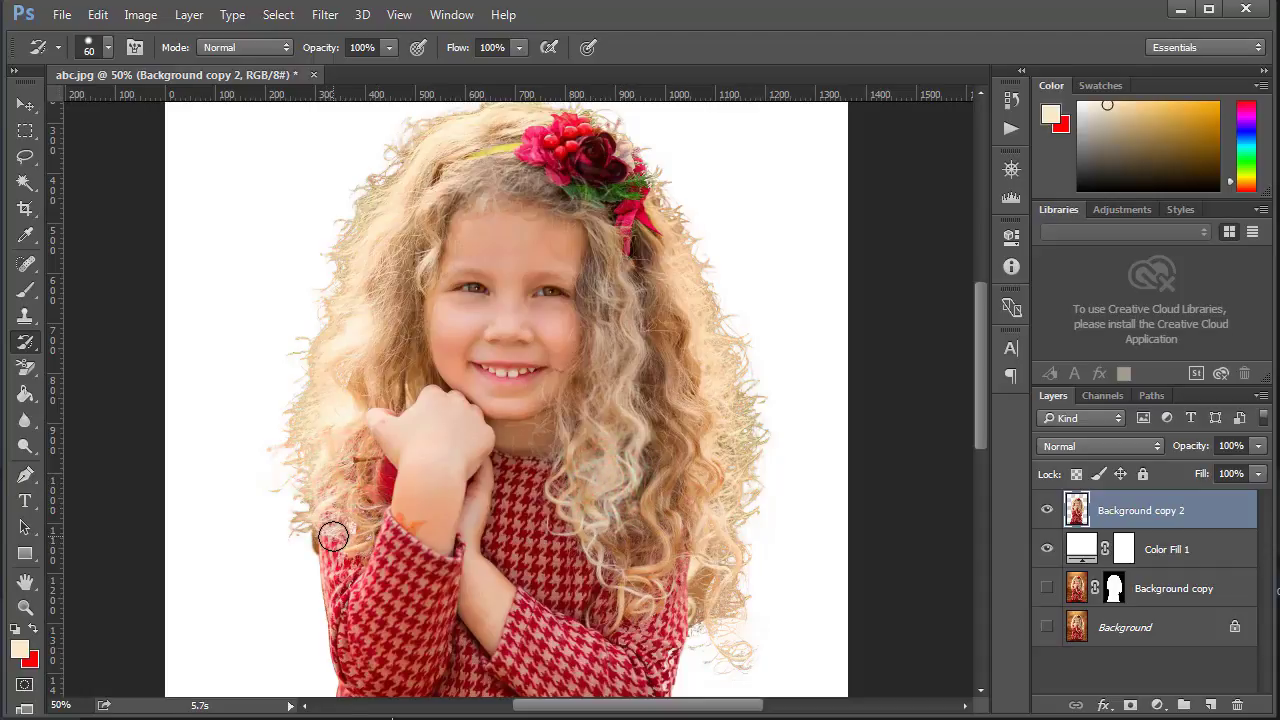
{"action": "mouse_move", "coordinate": [343, 488]}
{"action": "left_mouse_down"}
{"action": "mouse_move", "coordinate": [344, 547]}
{"action": "mouse_move", "coordinate": [363, 509]}
{"action": "left_mouse_up"}
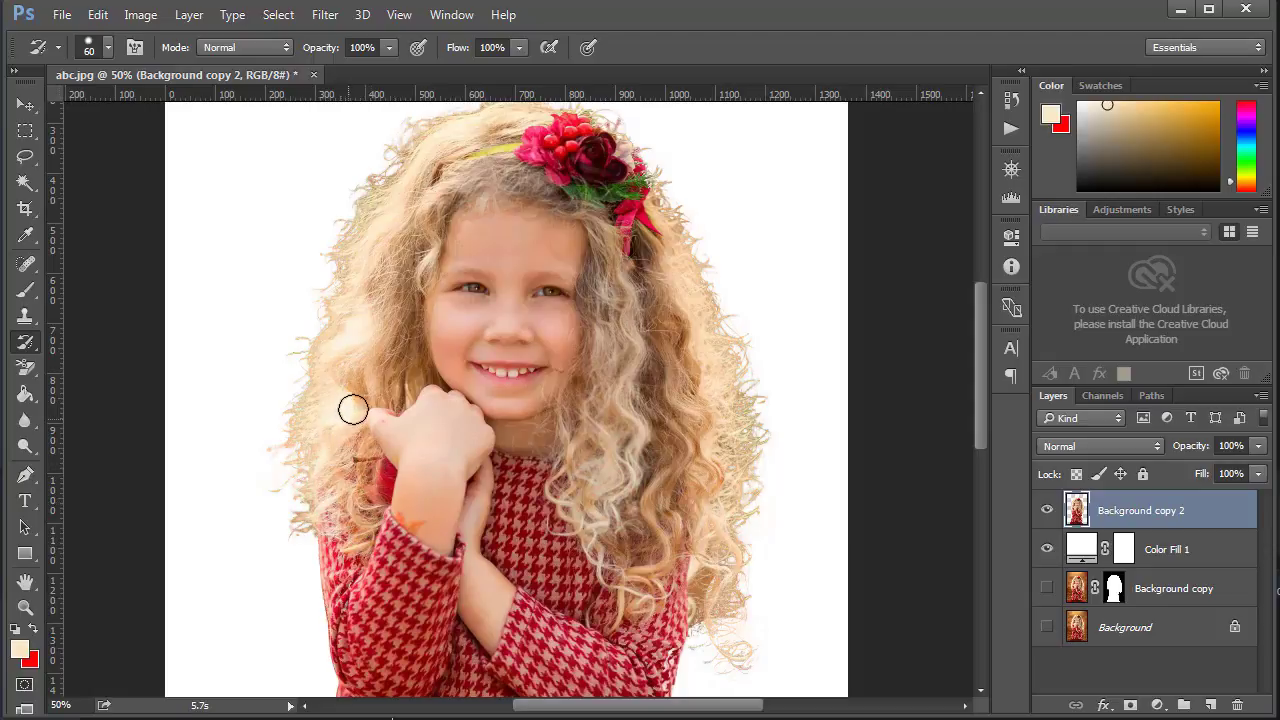
{"action": "scroll", "coordinate": [355, 405], "scroll_direction": "up", "scroll_amount": 2}
{"action": "scroll", "coordinate": [355, 405], "scroll_direction": "down", "scroll_amount": 2}
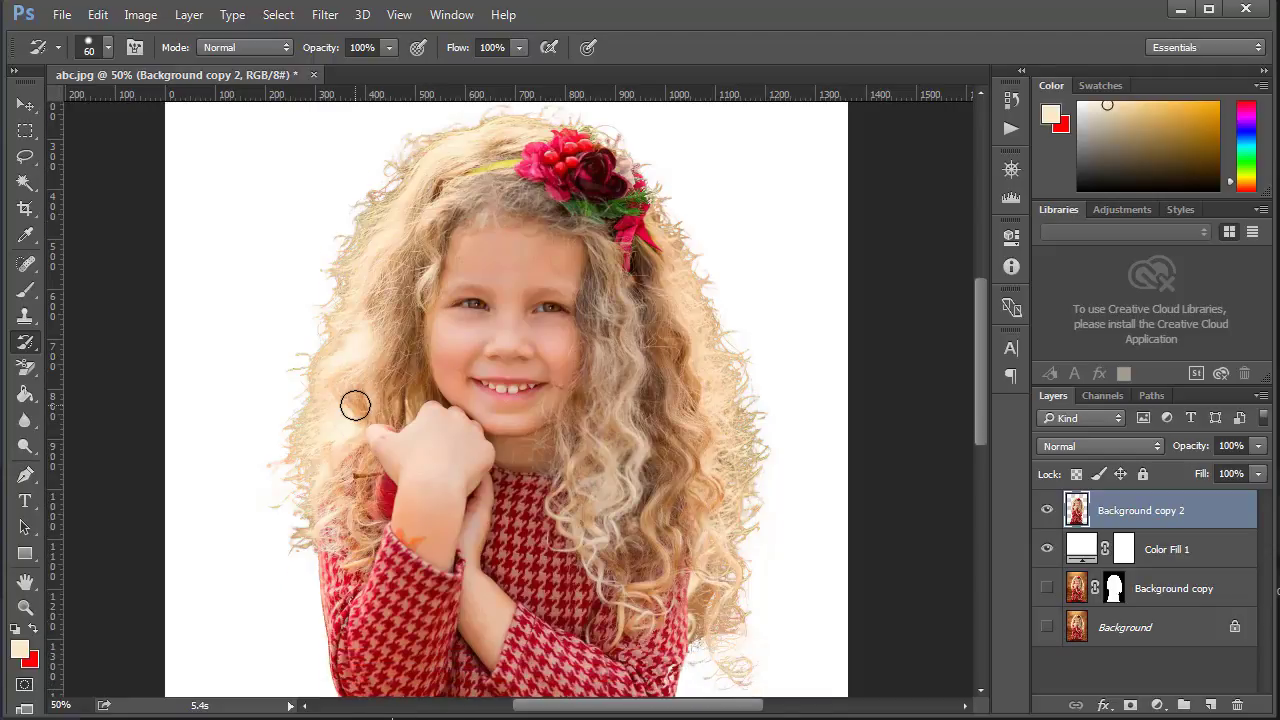
{"action": "left_click", "coordinate": [340, 428]}
Step: Try red and pink tones on the Color Fill 1 layer and set its color to a dark brownish gray (93, 77, 77)
{"action": "left_click", "coordinate": [1082, 553]}
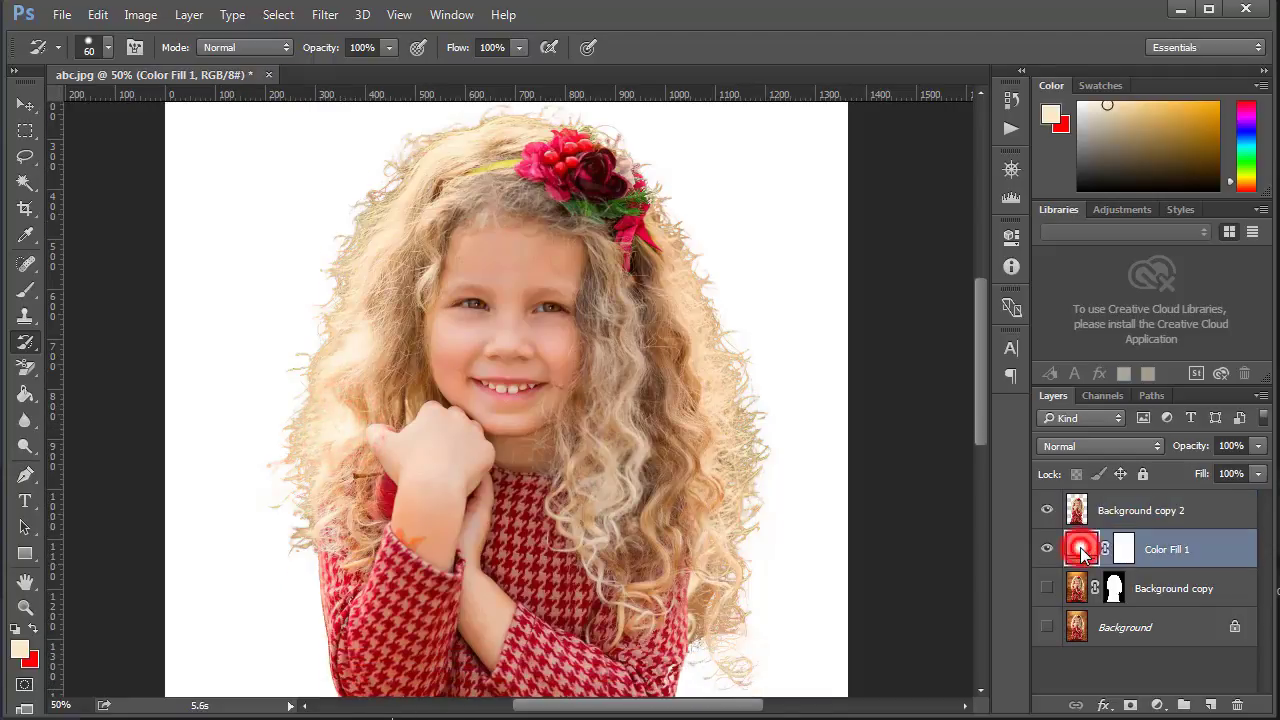
{"action": "double_click", "coordinate": [1082, 553]}
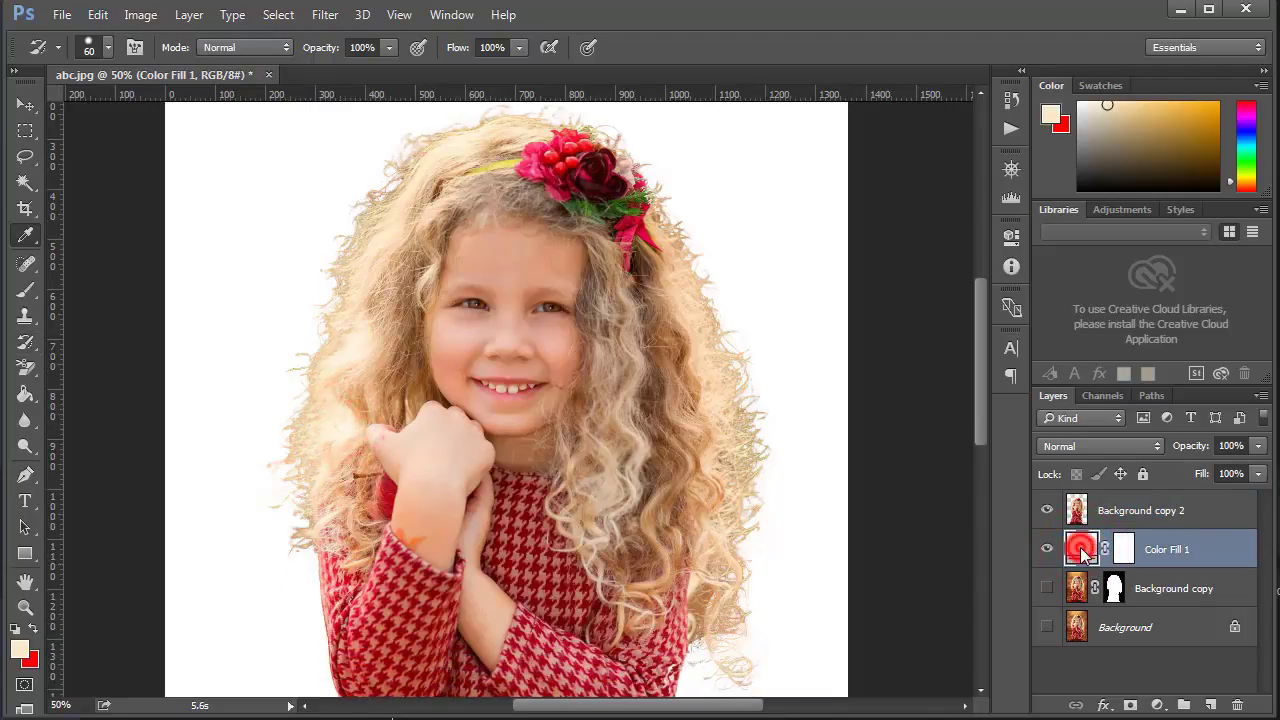
{"action": "left_click", "coordinate": [755, 469]}
{"action": "left_click_drag", "start_coordinate": [755, 469], "coordinate": [756, 452]}
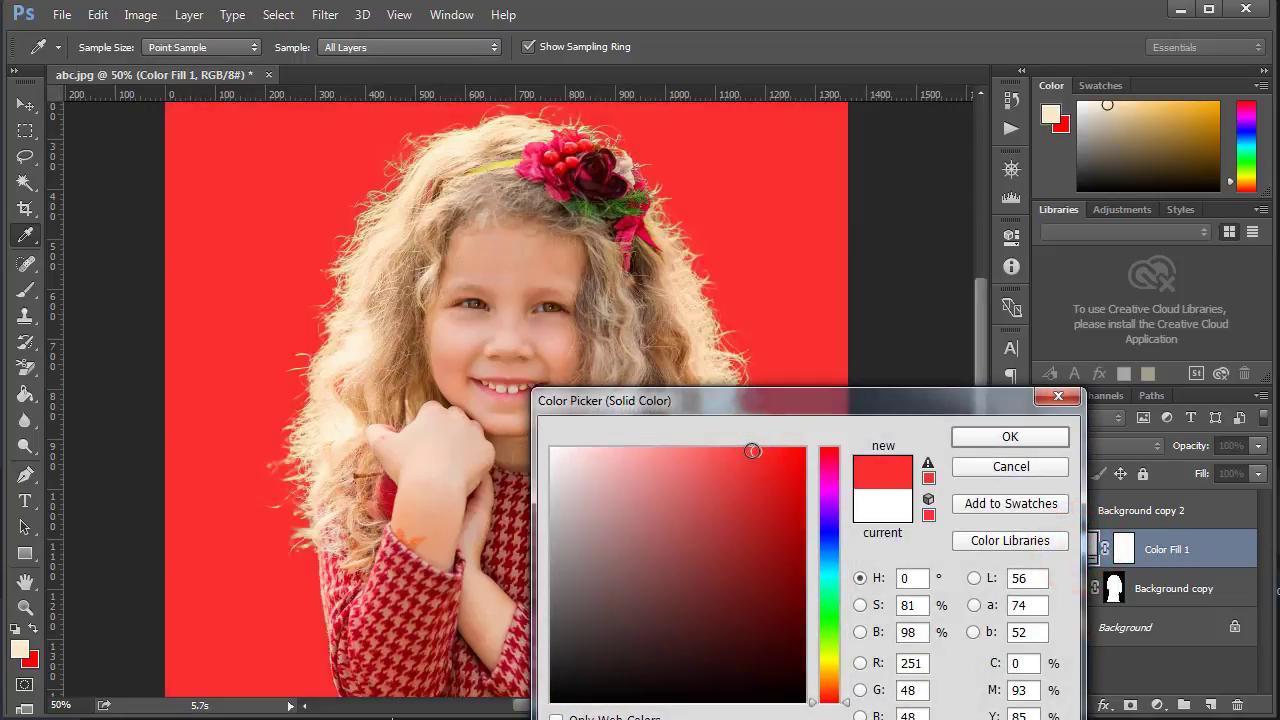
{"action": "left_click", "coordinate": [746, 449]}
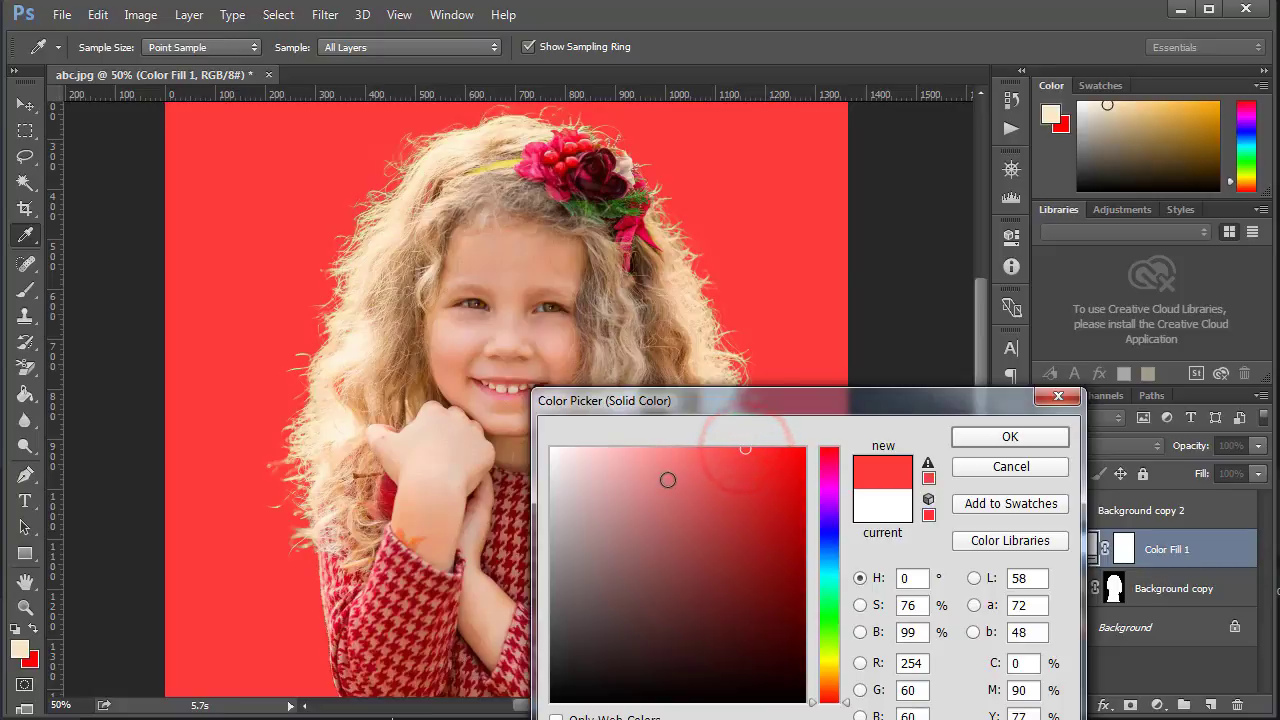
{"action": "left_click_drag", "start_coordinate": [616, 480], "coordinate": [558, 455]}
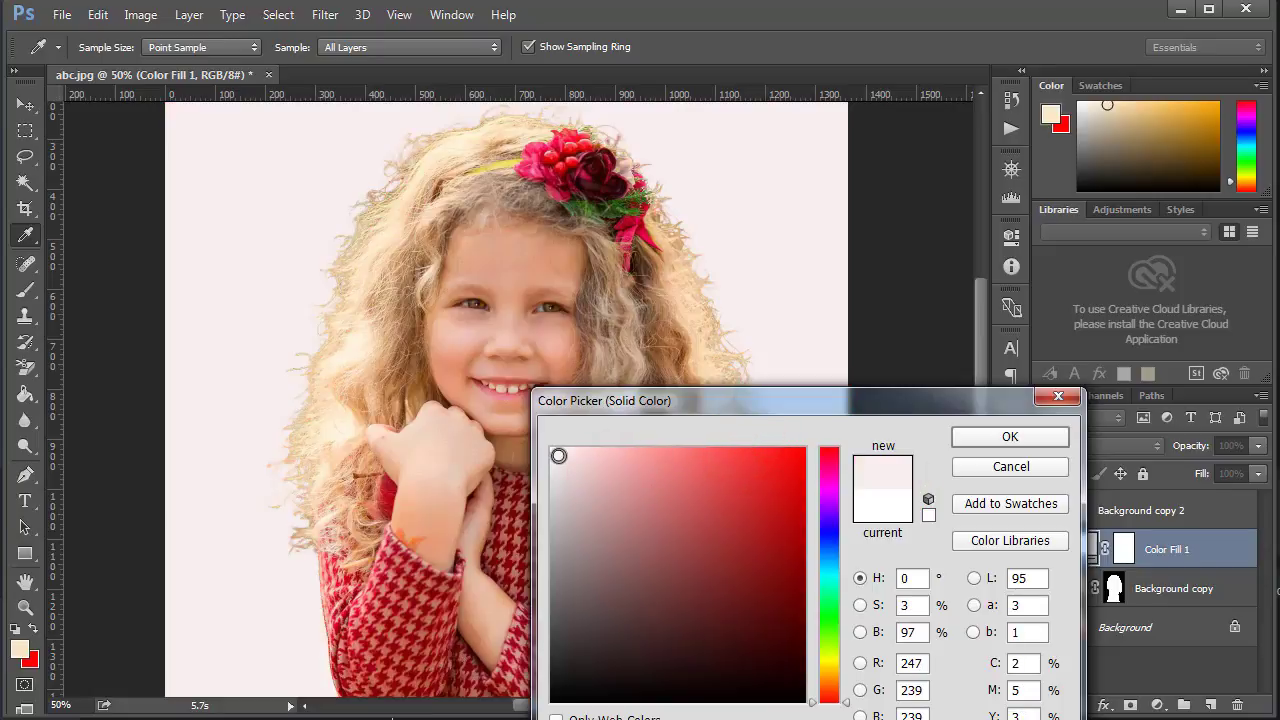
{"action": "left_click", "coordinate": [594, 453]}
{"action": "left_click", "coordinate": [688, 460]}
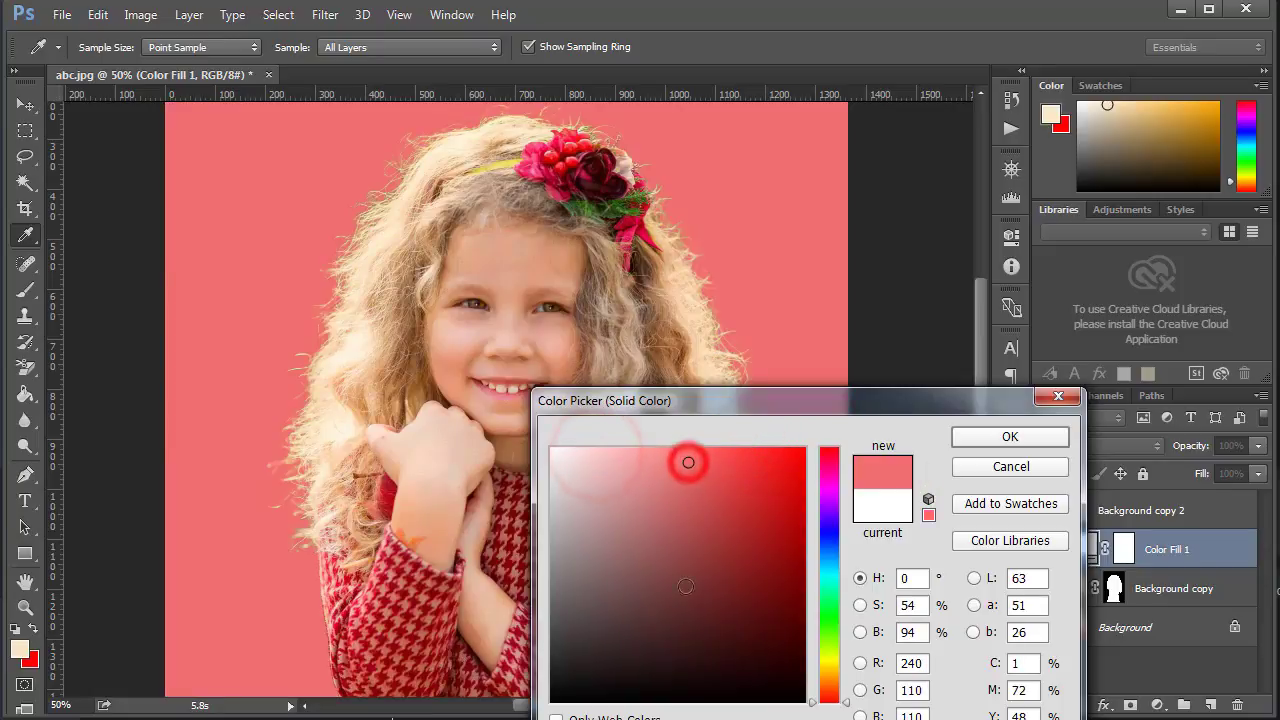
{"action": "left_click", "coordinate": [601, 625]}
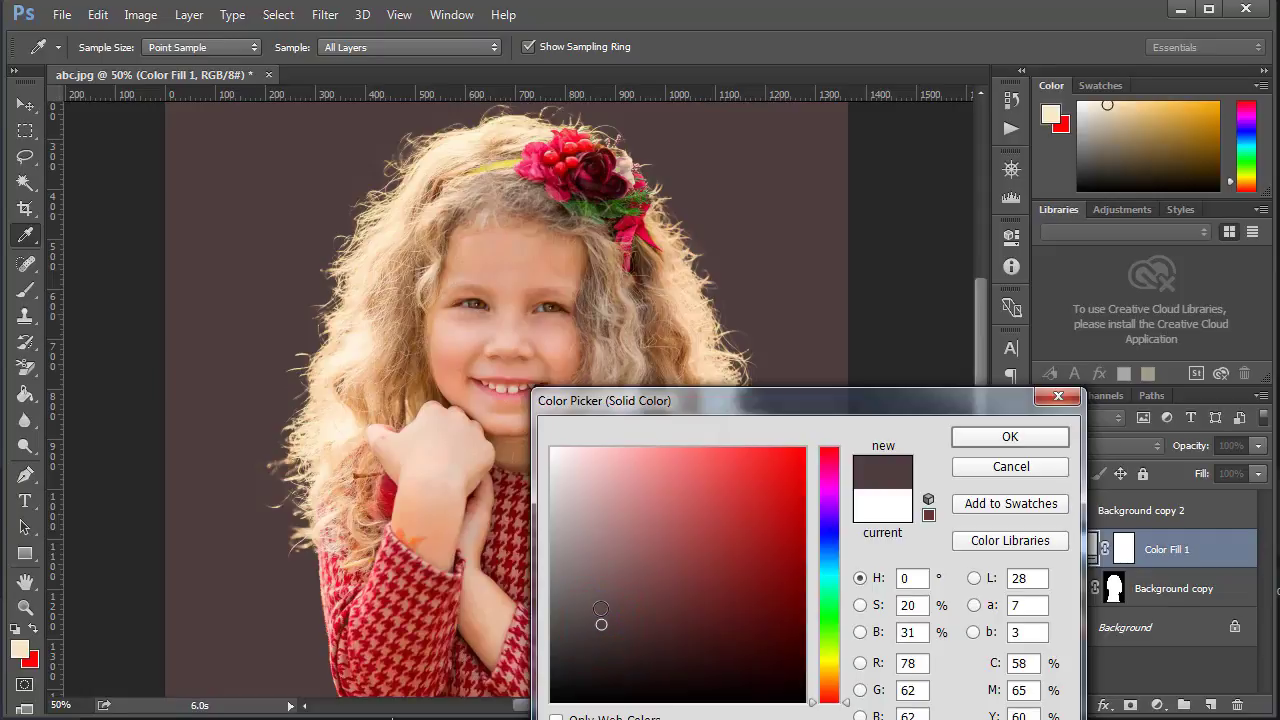
{"action": "left_click", "coordinate": [595, 609]}
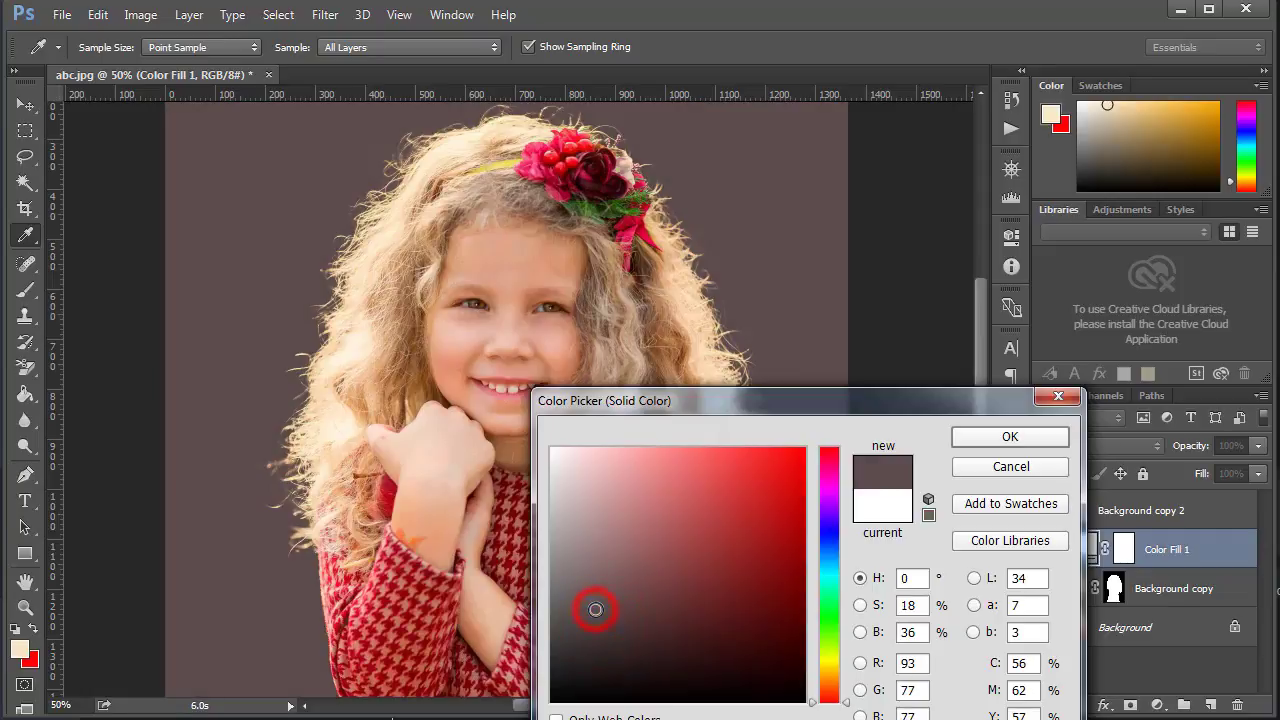
{"action": "left_click", "coordinate": [993, 440]}
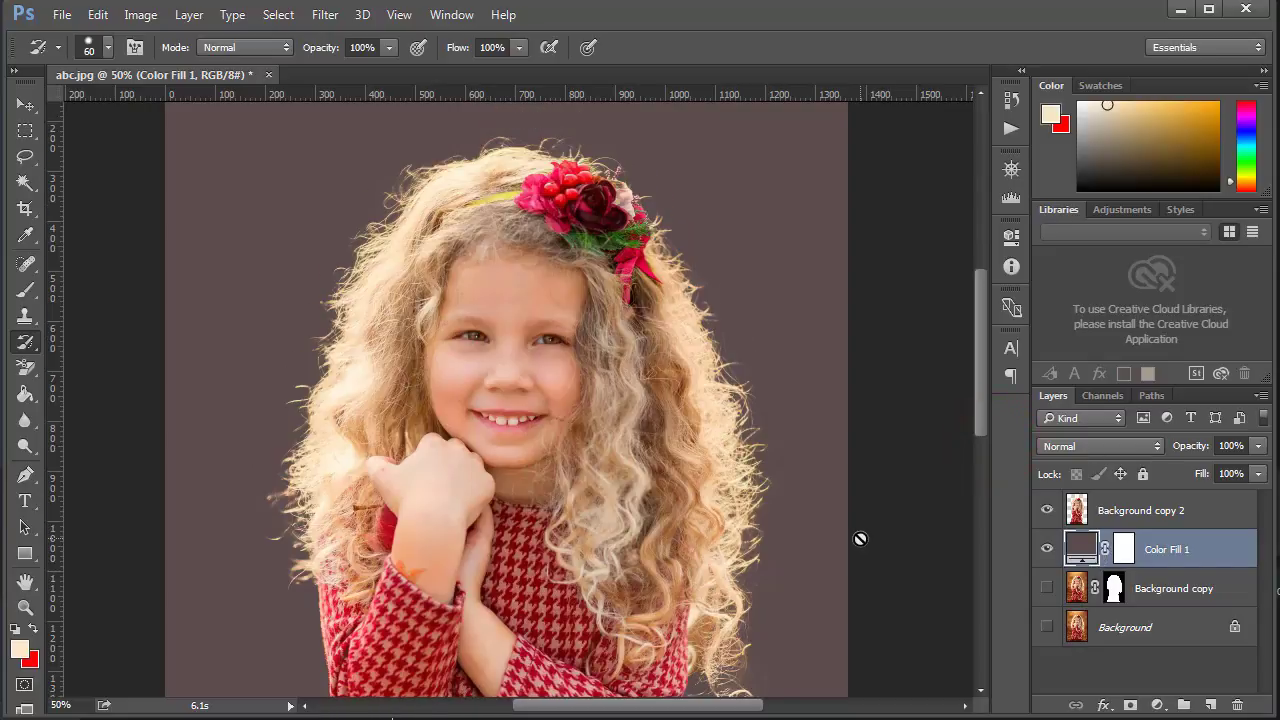
Step: Add a new empty layer above Background copy 2 and clip it to that layer
{"action": "left_click", "coordinate": [1152, 511]}
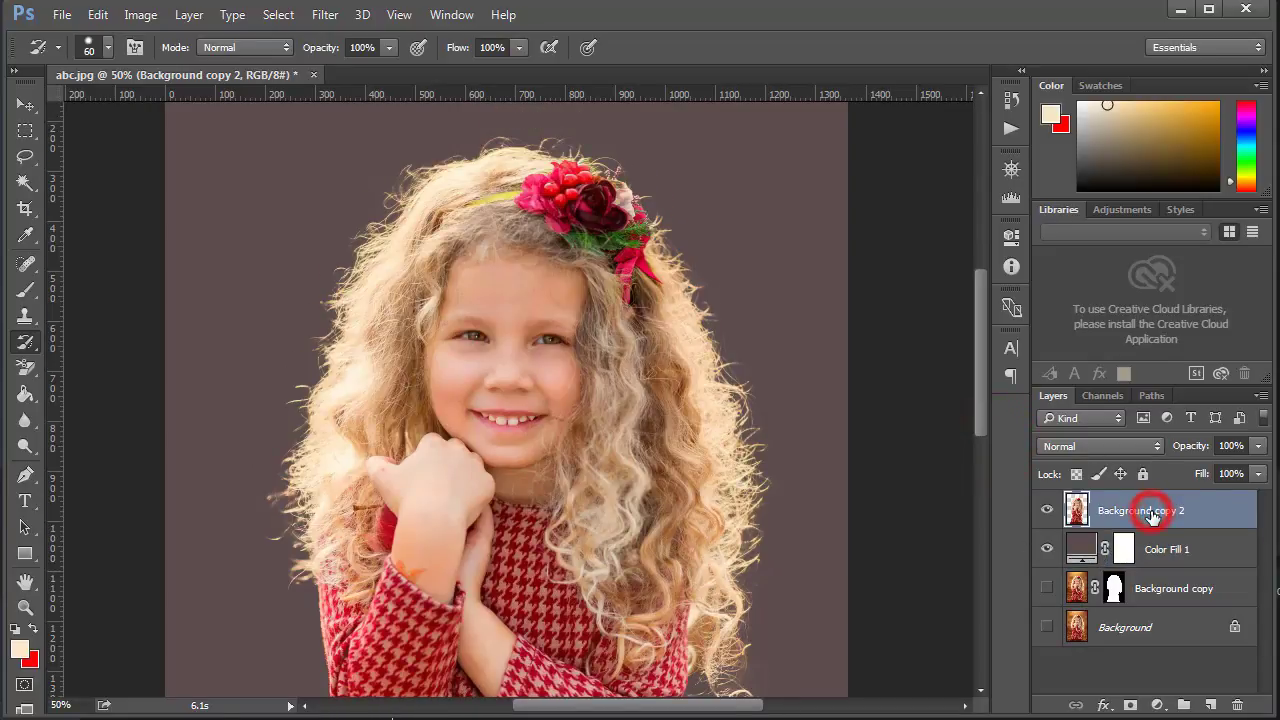
{"action": "left_click", "coordinate": [1210, 705]}
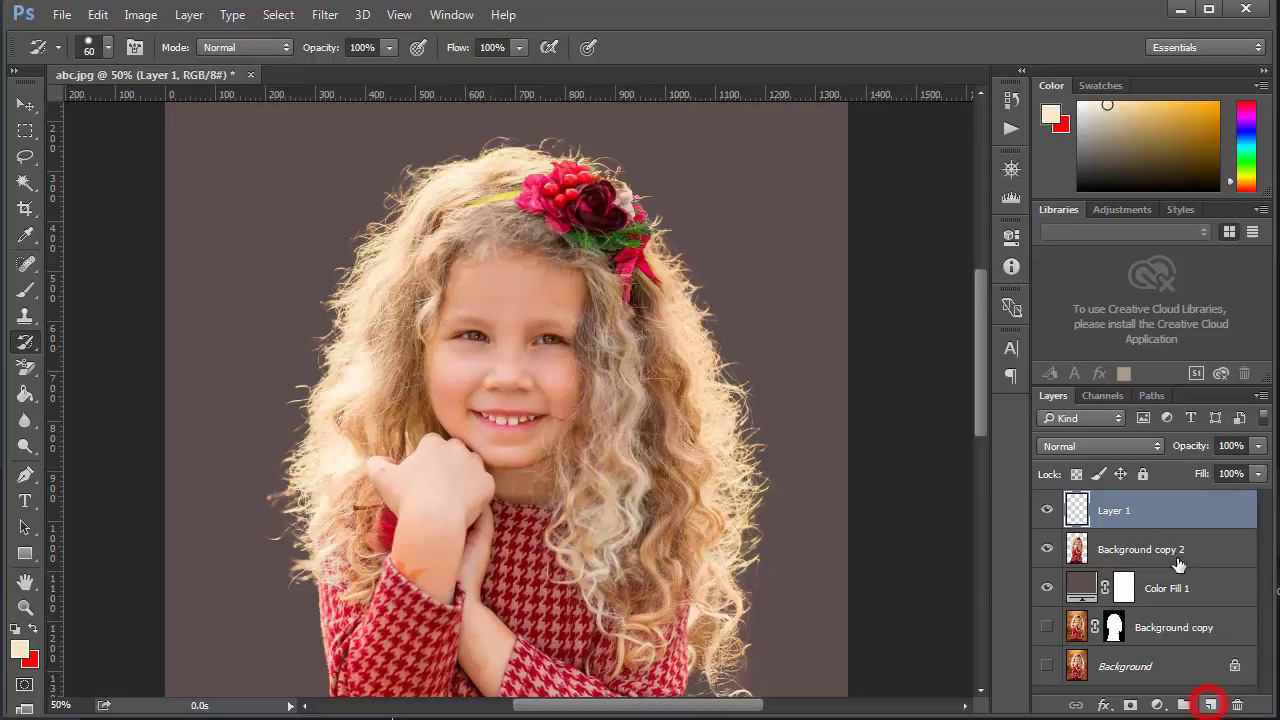
{"action": "right_click", "coordinate": [1110, 512]}
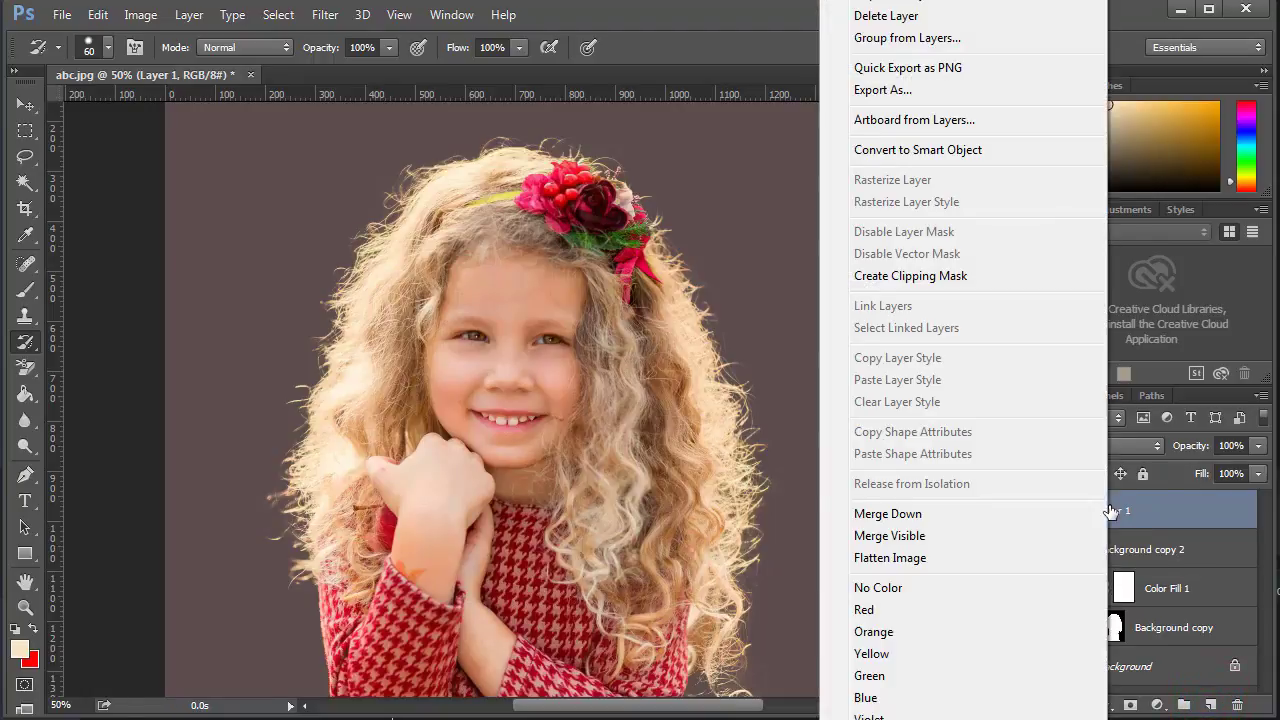
{"action": "left_click", "coordinate": [921, 278]}
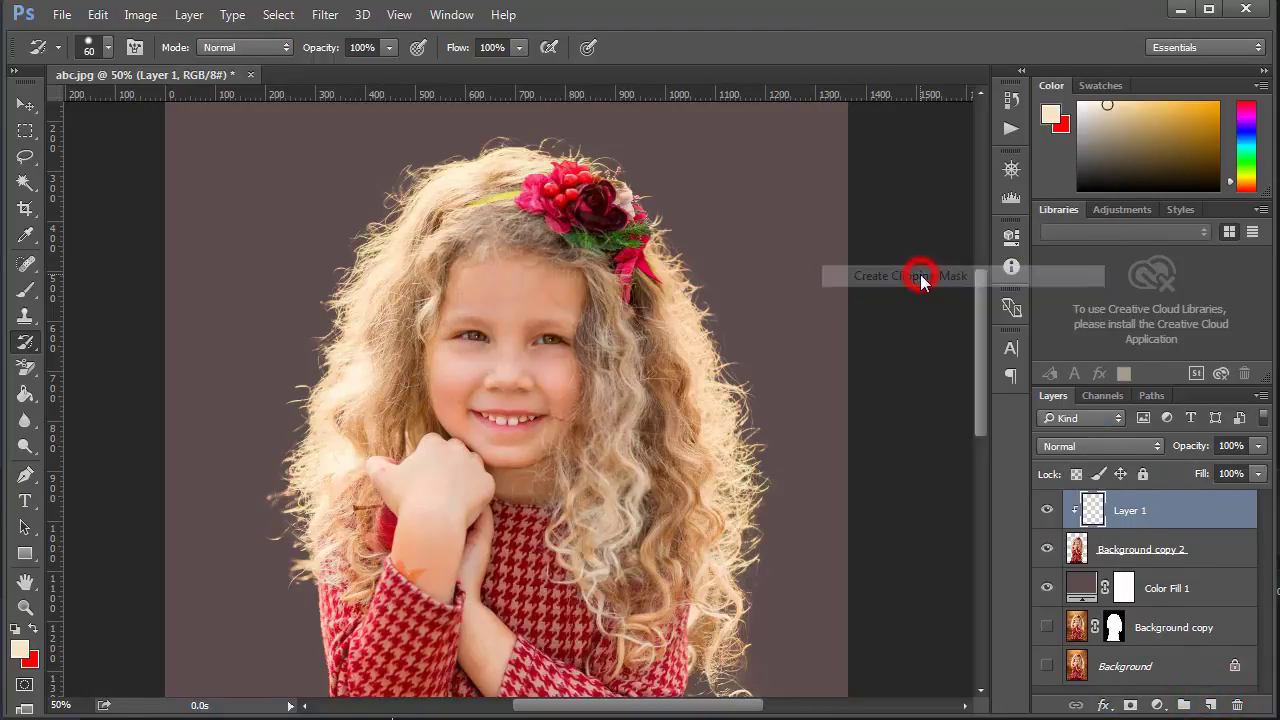
Step: Sample a light cream tone from the outer curls as the painting color for the 175 px Brush
{"action": "left_click", "coordinate": [25, 237]}
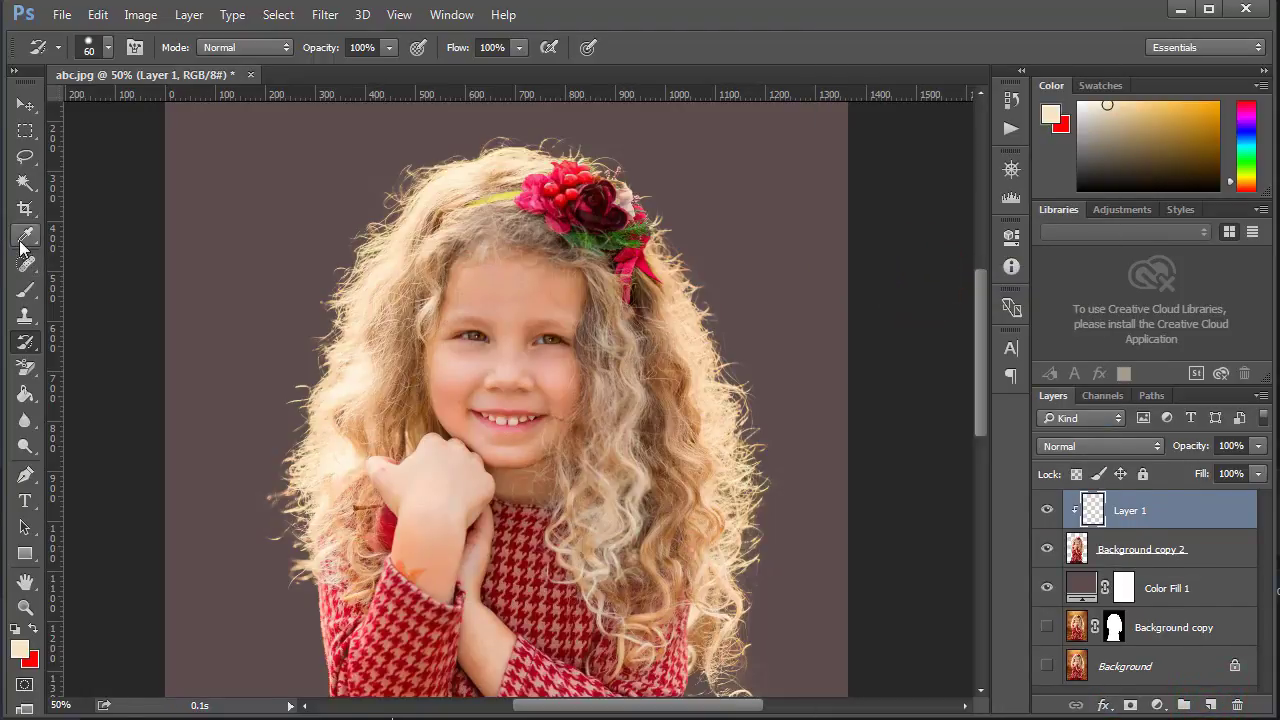
{"action": "left_click", "coordinate": [364, 316]}
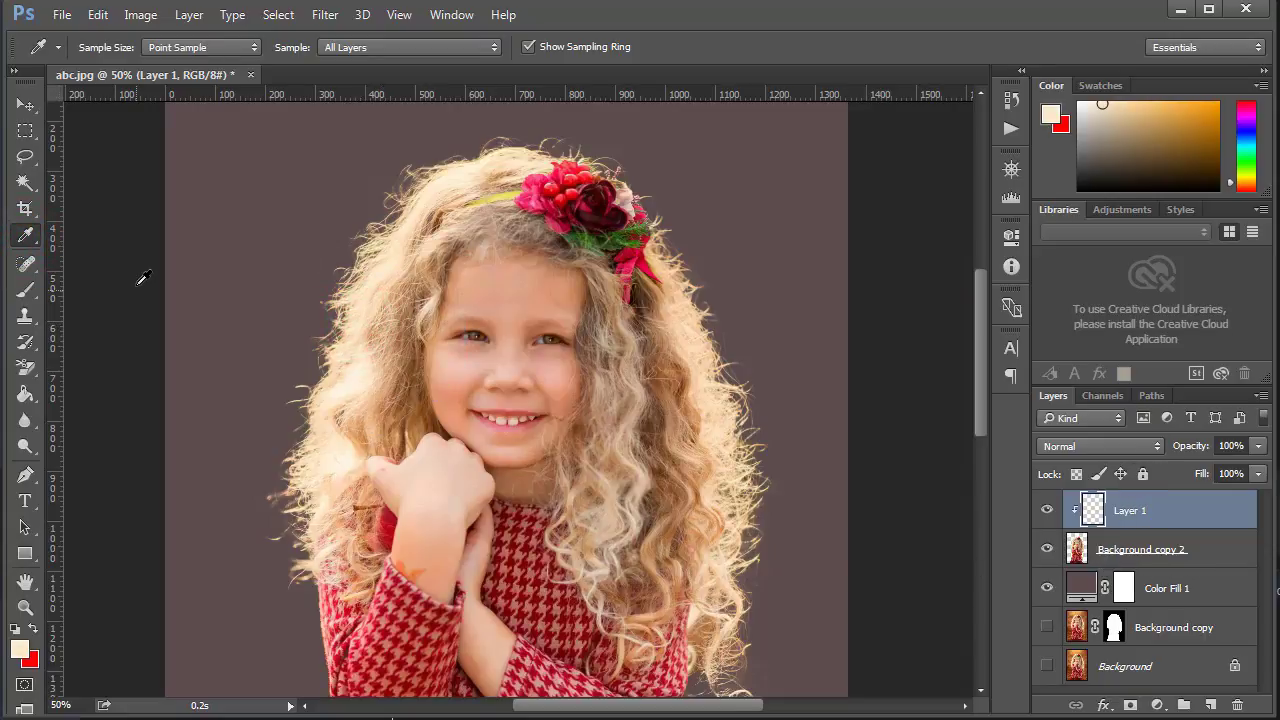
{"action": "left_click", "coordinate": [25, 289]}
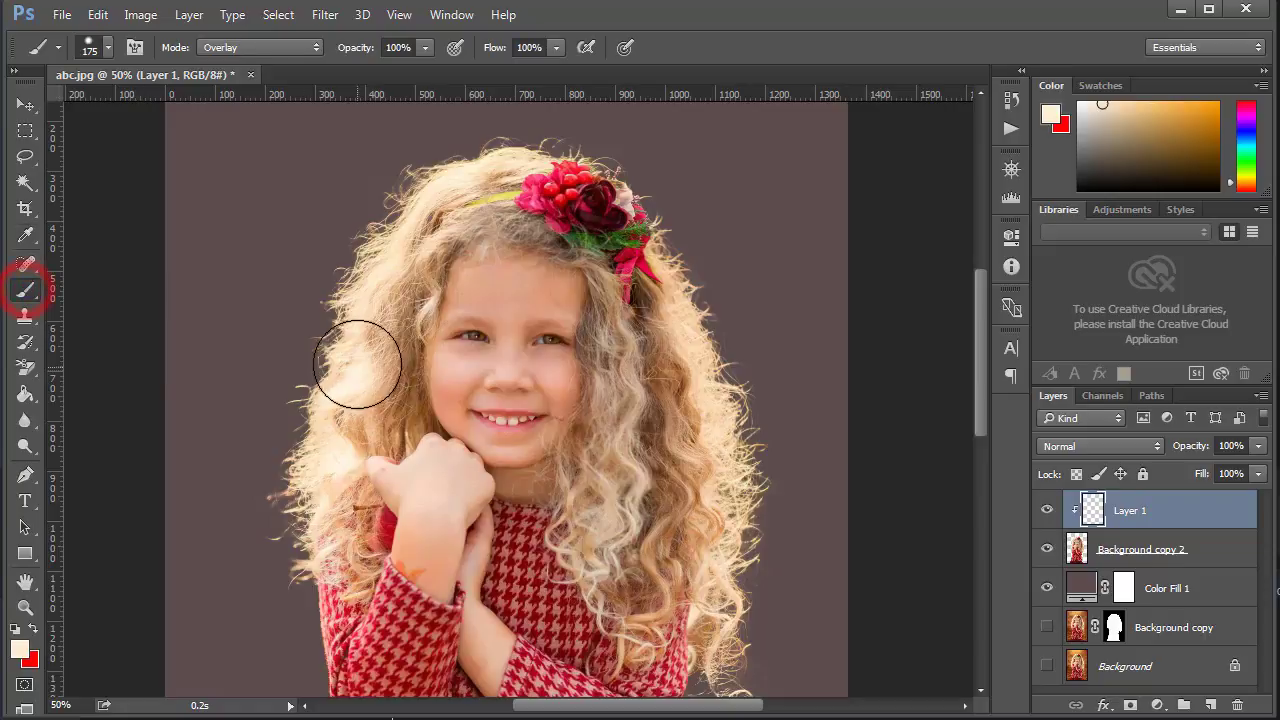
{"action": "mouse_move", "coordinate": [350, 348]}
{"action": "left_mouse_down"}
{"action": "mouse_move", "coordinate": [323, 306]}
{"action": "mouse_move", "coordinate": [347, 248]}
{"action": "left_mouse_up"}
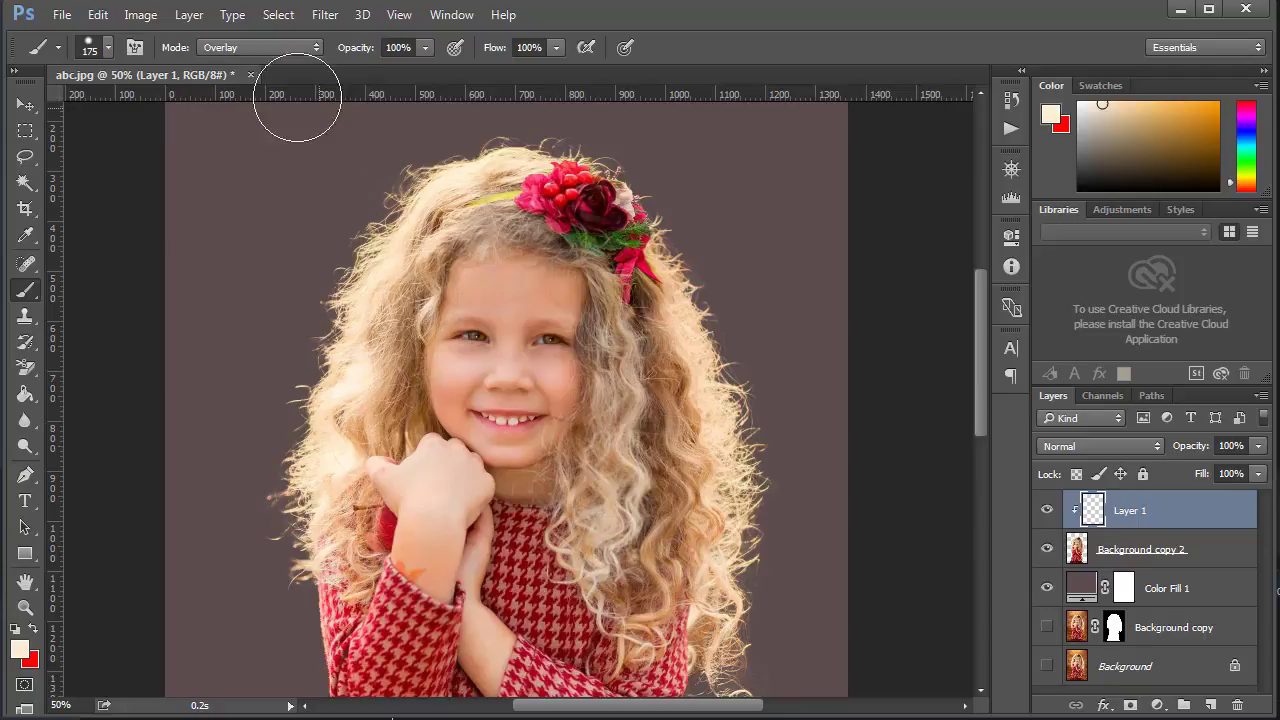
Step: Set the Brush to Overlay mode with 50% opacity and 51% flow
{"action": "left_click", "coordinate": [264, 47]}
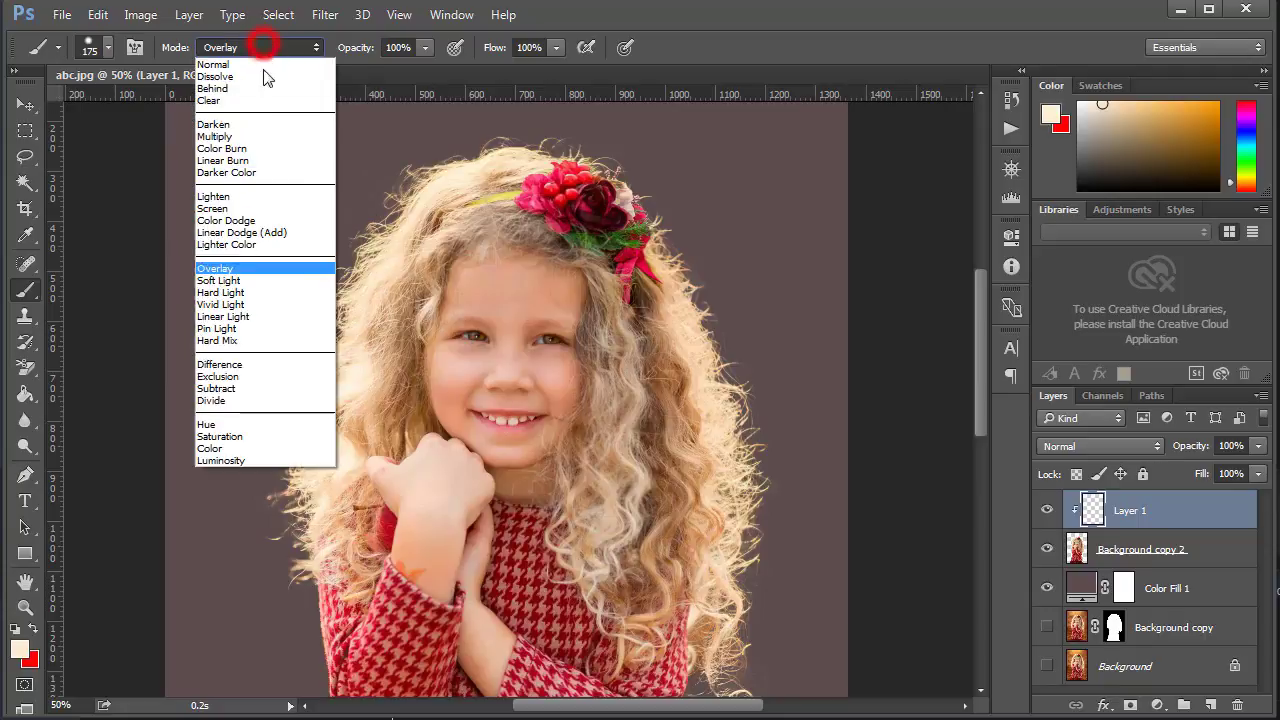
{"action": "left_click", "coordinate": [252, 267]}
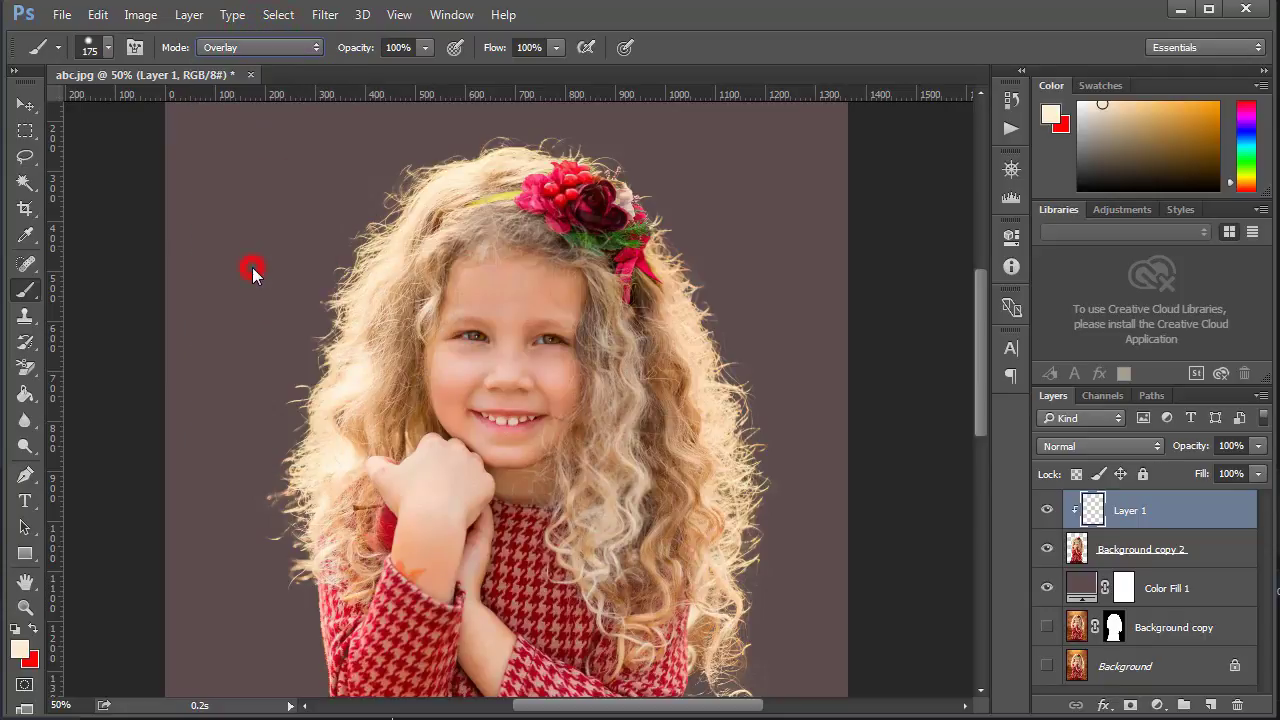
{"action": "left_click", "coordinate": [424, 47]}
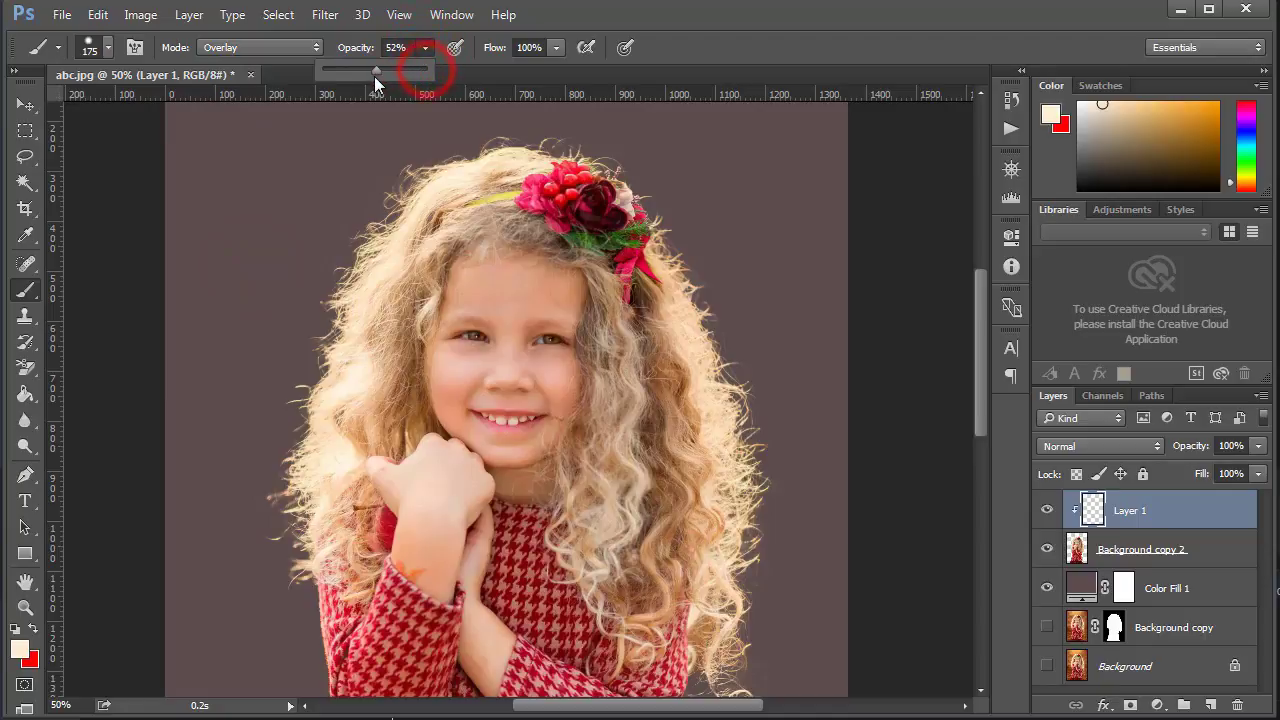
{"action": "left_click_drag", "start_coordinate": [374, 76], "coordinate": [371, 76]}
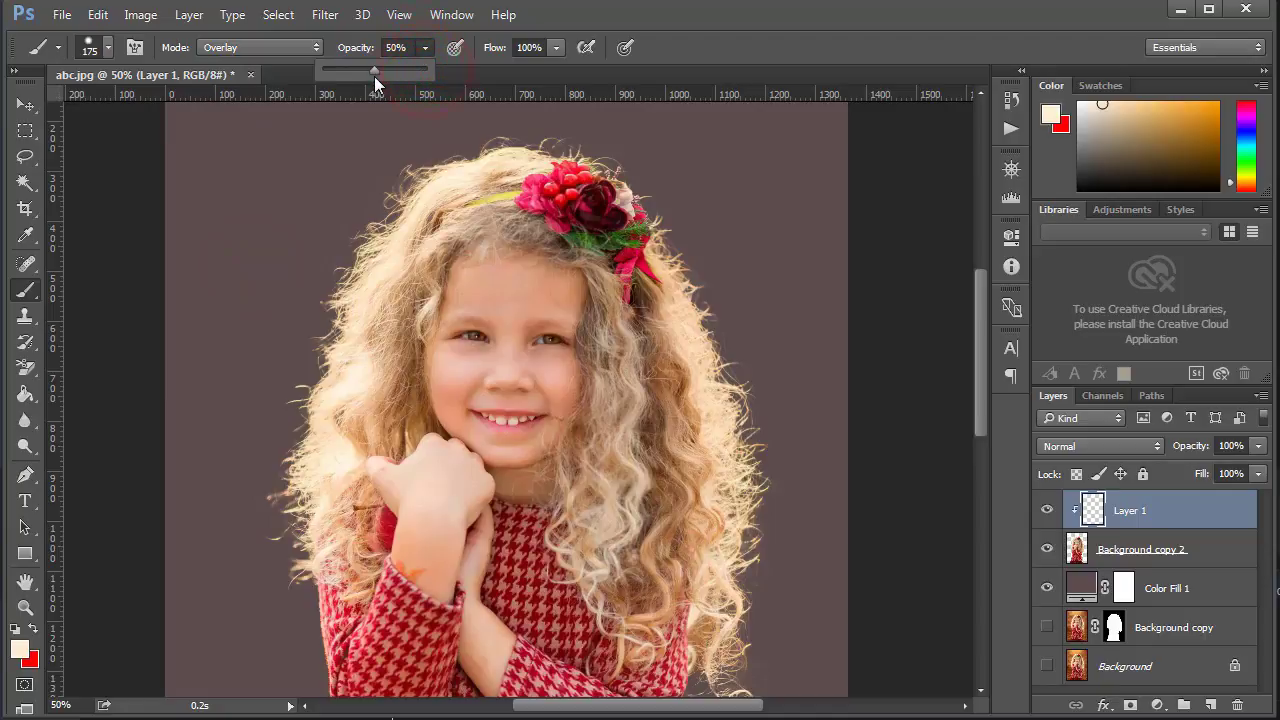
{"action": "left_click", "coordinate": [556, 47]}
{"action": "left_click_drag", "start_coordinate": [560, 68], "coordinate": [503, 68]}
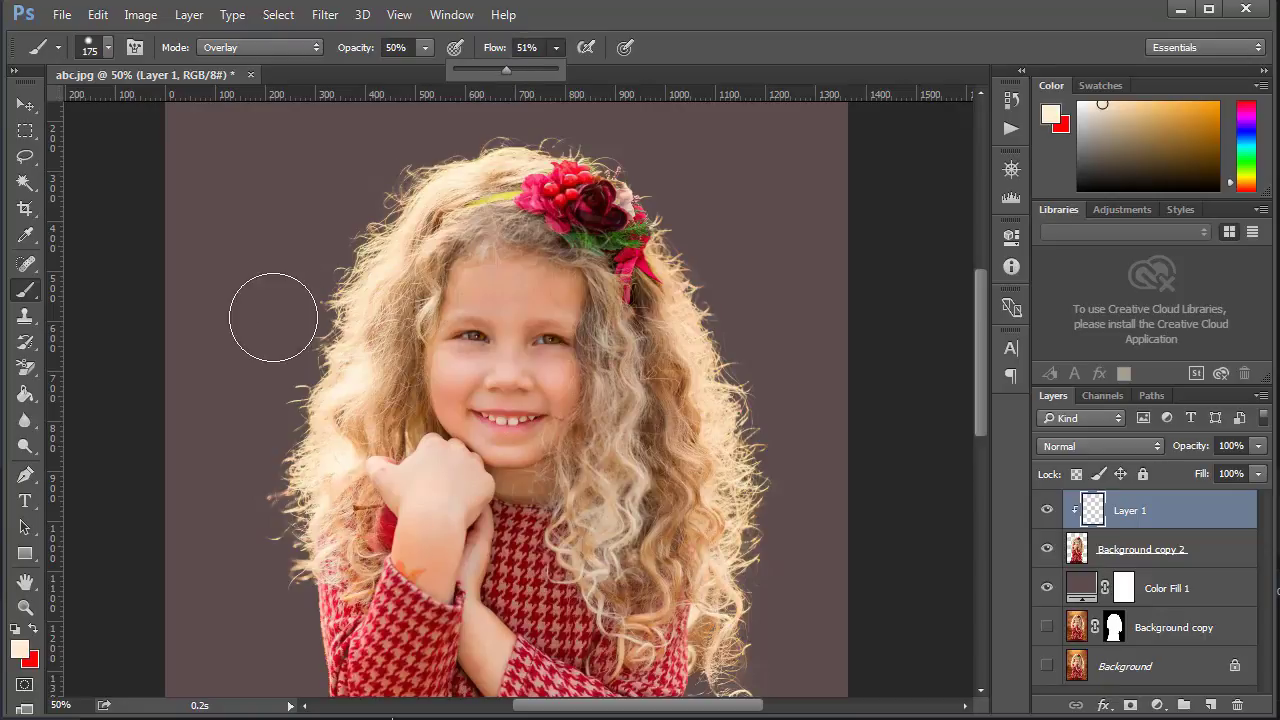
Step: Paint the cream color along the hair's outer edges on Layer 1, around both sides, the crown and the lowest curls
{"action": "left_click", "coordinate": [338, 257]}
{"action": "mouse_move", "coordinate": [325, 264]}
{"action": "left_mouse_down"}
{"action": "mouse_move", "coordinate": [257, 429]}
{"action": "mouse_move", "coordinate": [268, 483]}
{"action": "mouse_move", "coordinate": [254, 537]}
{"action": "left_mouse_up"}
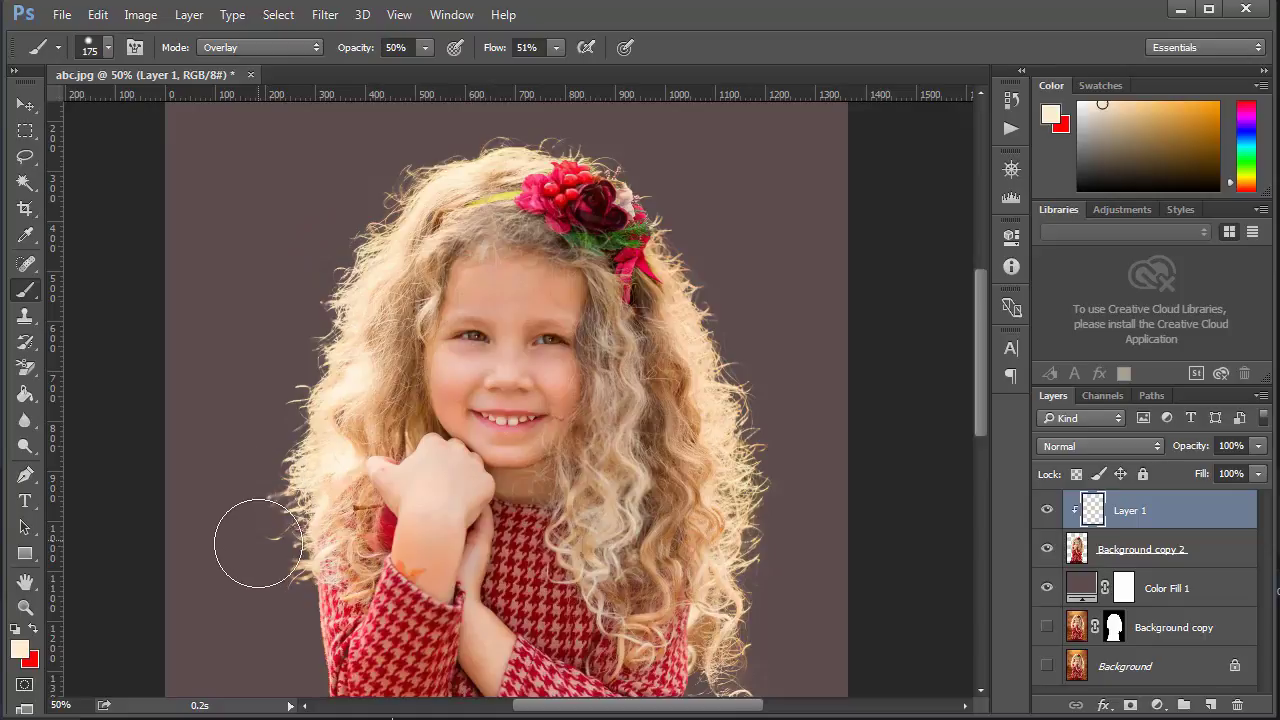
{"action": "mouse_move", "coordinate": [333, 239]}
{"action": "left_mouse_down"}
{"action": "mouse_move", "coordinate": [394, 143]}
{"action": "mouse_move", "coordinate": [409, 143]}
{"action": "mouse_move", "coordinate": [335, 222]}
{"action": "mouse_move", "coordinate": [366, 177]}
{"action": "mouse_move", "coordinate": [331, 209]}
{"action": "left_mouse_up"}
{"action": "mouse_move", "coordinate": [431, 134]}
{"action": "left_mouse_down"}
{"action": "mouse_move", "coordinate": [503, 109]}
{"action": "mouse_move", "coordinate": [571, 114]}
{"action": "left_mouse_up"}
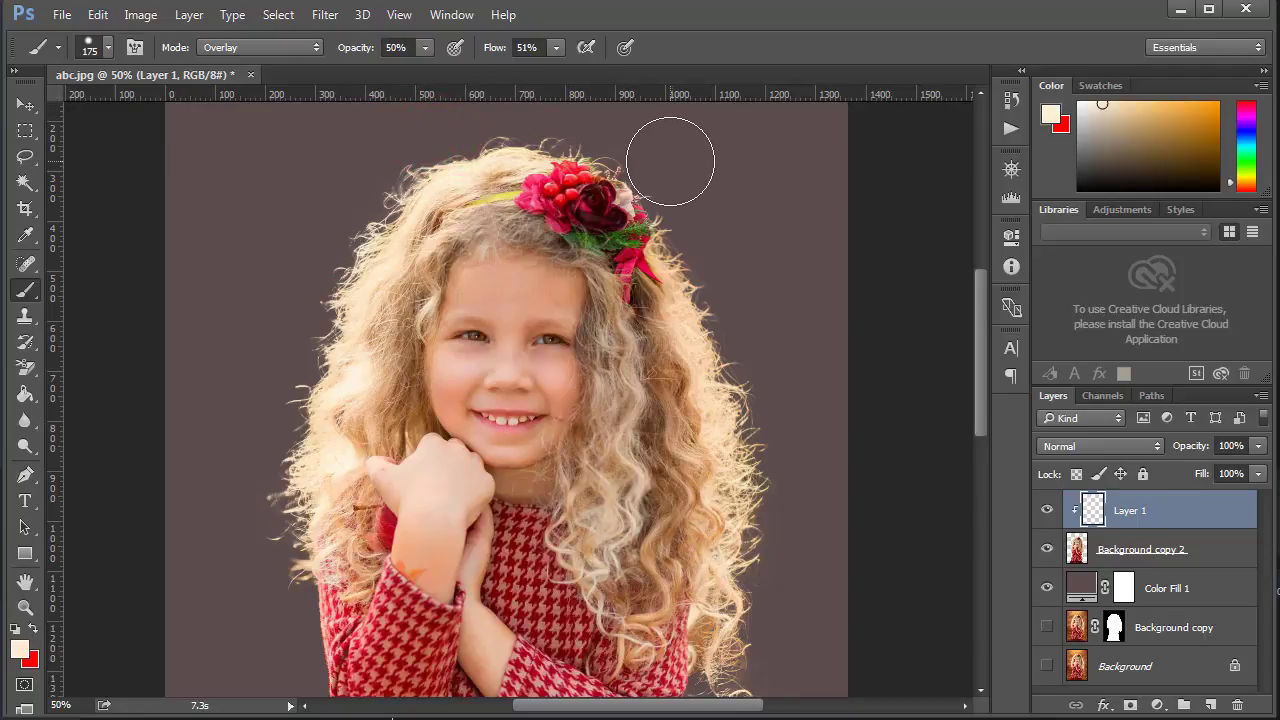
{"action": "mouse_move", "coordinate": [666, 158]}
{"action": "left_mouse_down"}
{"action": "mouse_move", "coordinate": [741, 333]}
{"action": "mouse_move", "coordinate": [731, 308]}
{"action": "mouse_move", "coordinate": [754, 459]}
{"action": "mouse_move", "coordinate": [758, 398]}
{"action": "mouse_move", "coordinate": [772, 477]}
{"action": "mouse_move", "coordinate": [762, 603]}
{"action": "mouse_move", "coordinate": [748, 561]}
{"action": "mouse_move", "coordinate": [749, 610]}
{"action": "left_mouse_up"}
{"action": "scroll", "coordinate": [769, 503], "scroll_direction": "down", "scroll_amount": 1}
{"action": "left_click", "coordinate": [762, 603]}
{"action": "scroll", "coordinate": [766, 580], "scroll_direction": "down", "scroll_amount": 2}
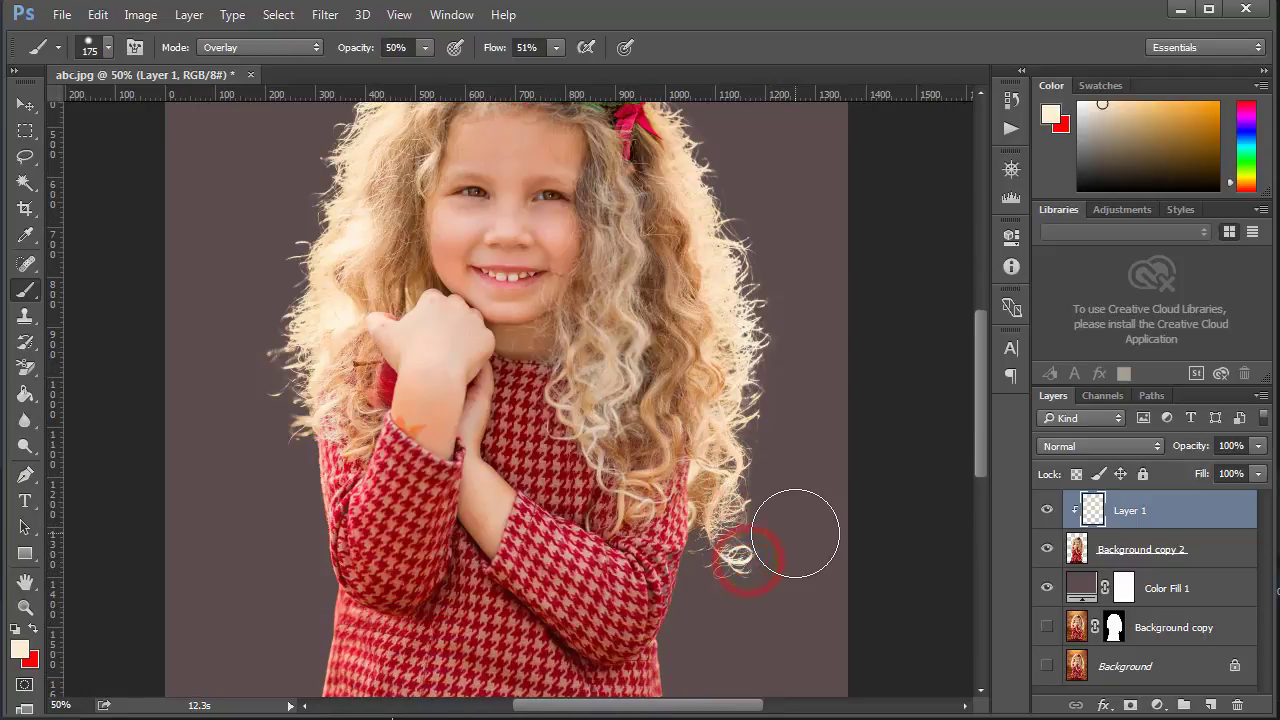
Step: Brush over the hair edge again across the crown and beside the flower headband on Layer 1
{"action": "scroll", "coordinate": [797, 528], "scroll_direction": "up", "scroll_amount": 3}
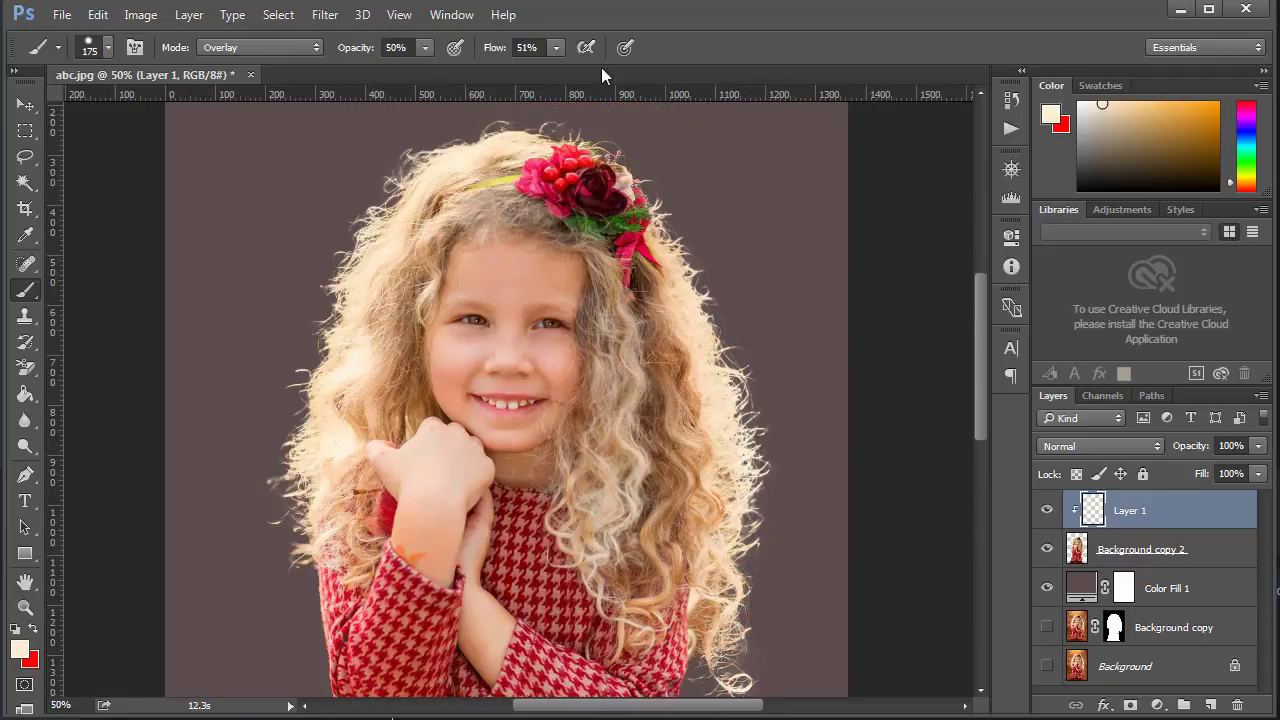
{"action": "scroll", "coordinate": [600, 150], "scroll_direction": "up", "scroll_amount": 2}
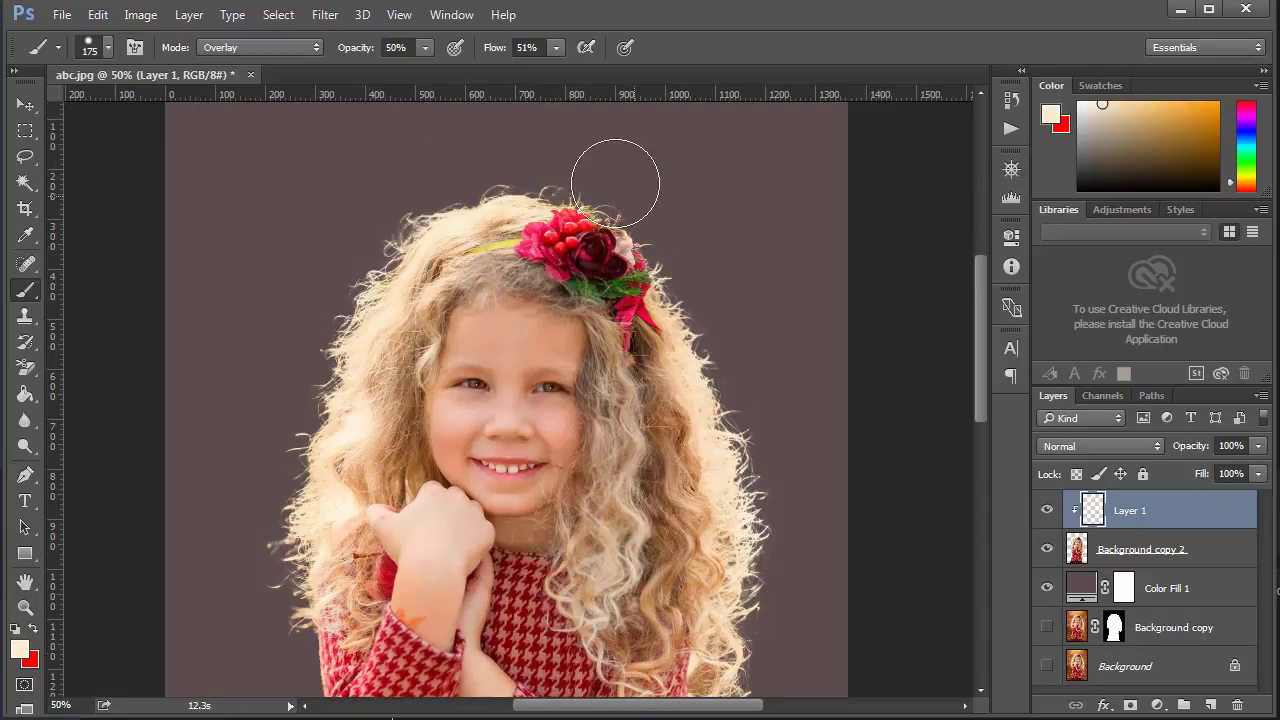
{"action": "mouse_move", "coordinate": [487, 167]}
{"action": "left_mouse_down"}
{"action": "mouse_move", "coordinate": [586, 157]}
{"action": "mouse_move", "coordinate": [663, 214]}
{"action": "mouse_move", "coordinate": [702, 266]}
{"action": "left_mouse_up"}
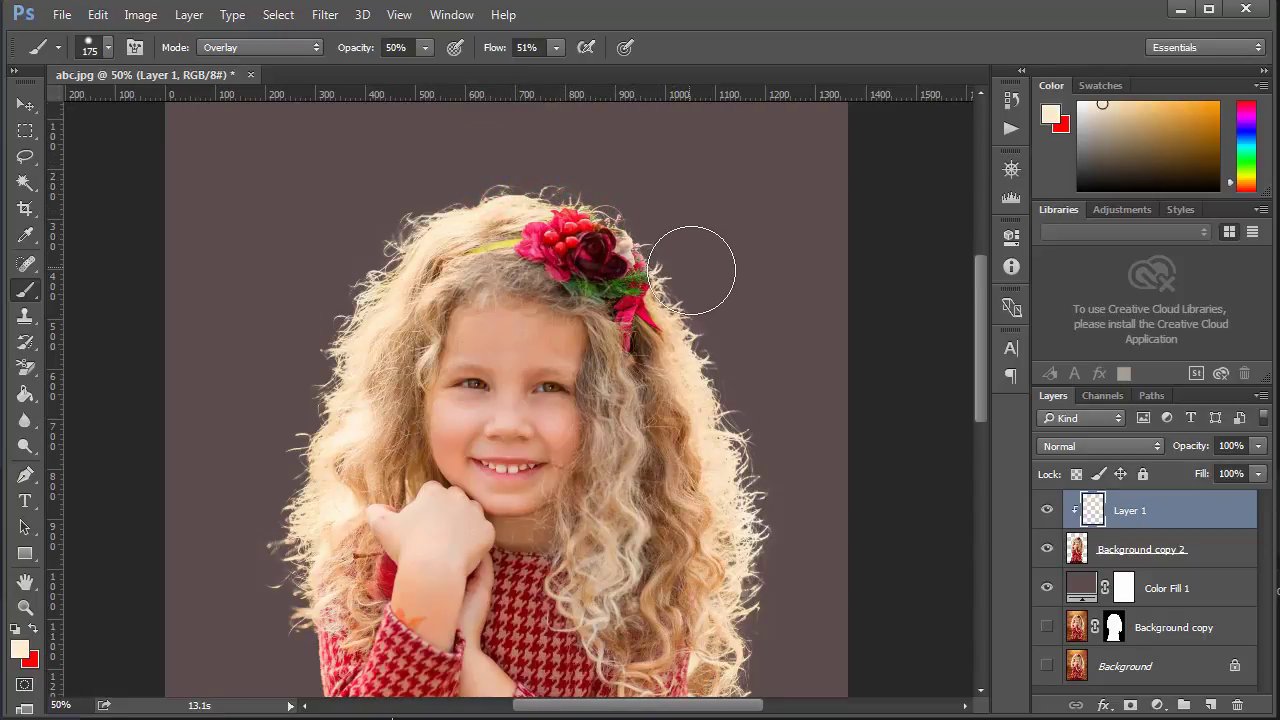
{"action": "scroll", "coordinate": [700, 268], "scroll_direction": "down", "scroll_amount": 3}
{"action": "scroll", "coordinate": [700, 270], "scroll_direction": "up", "scroll_amount": 2}
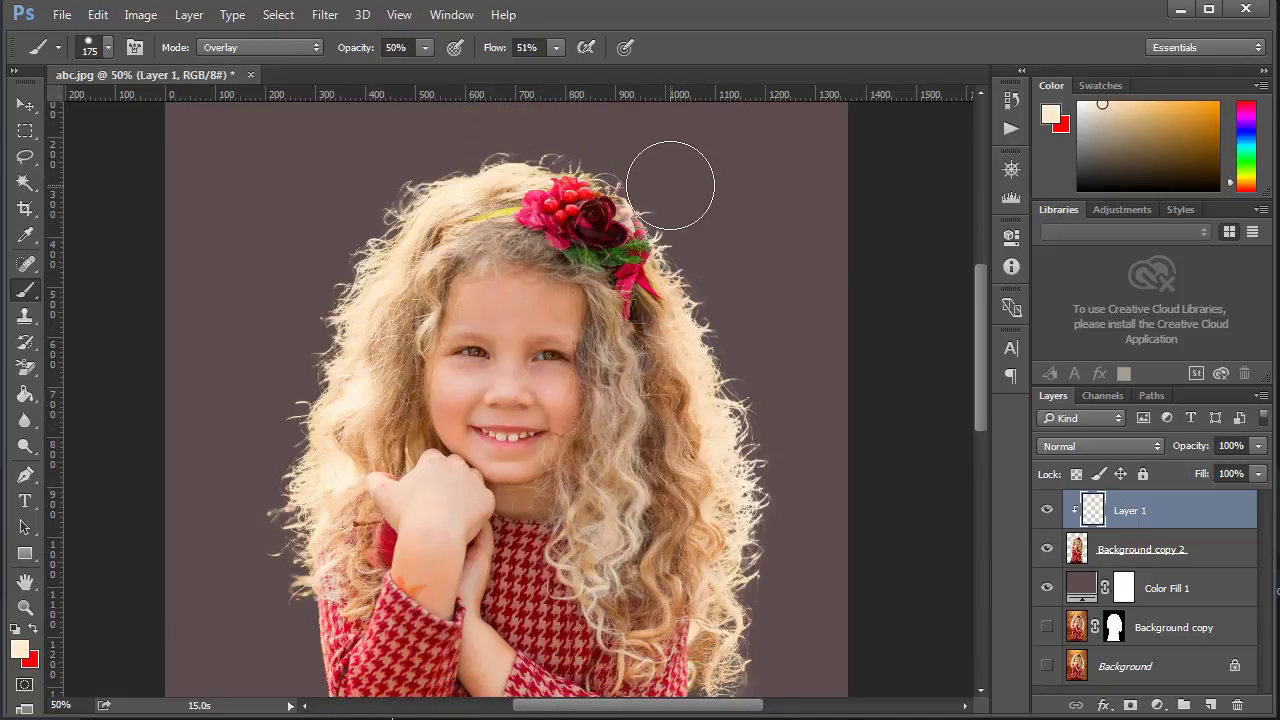
{"action": "left_click_drag", "start_coordinate": [670, 185], "coordinate": [719, 281]}
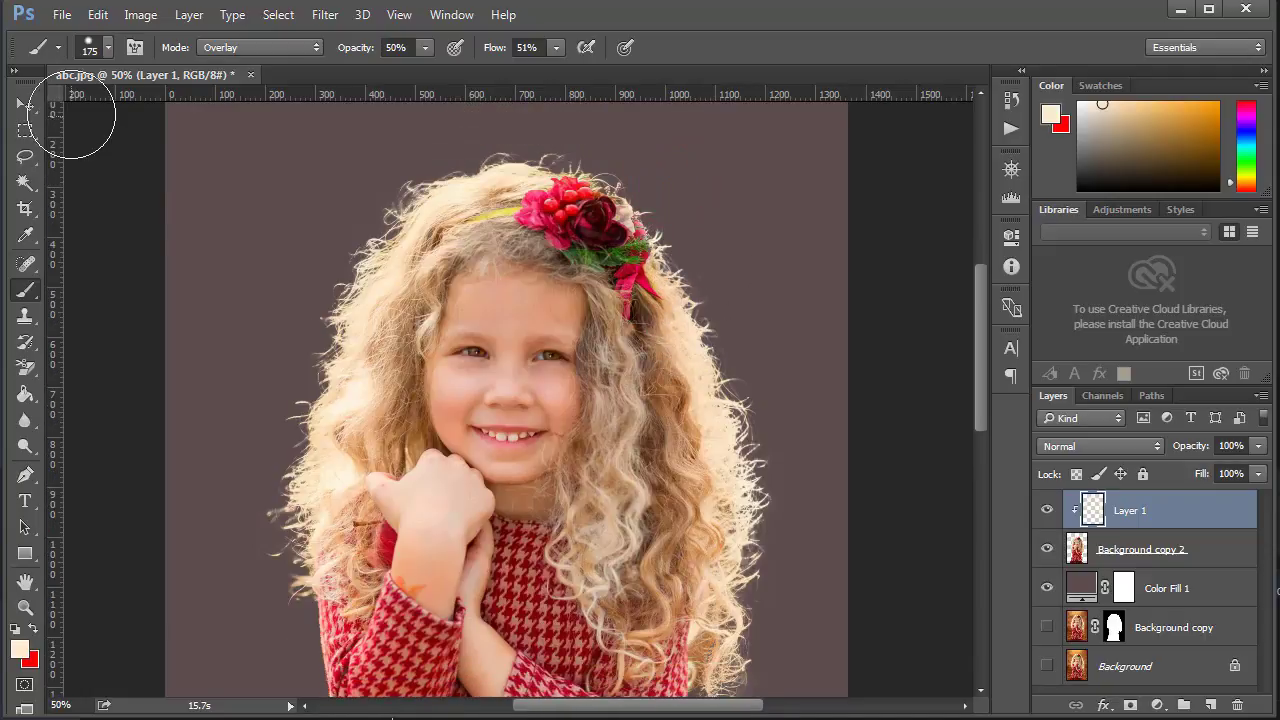
{"action": "scroll", "coordinate": [312, 380], "scroll_direction": "down", "scroll_amount": 3}
{"action": "scroll", "coordinate": [320, 392], "scroll_direction": "down", "scroll_amount": 1}
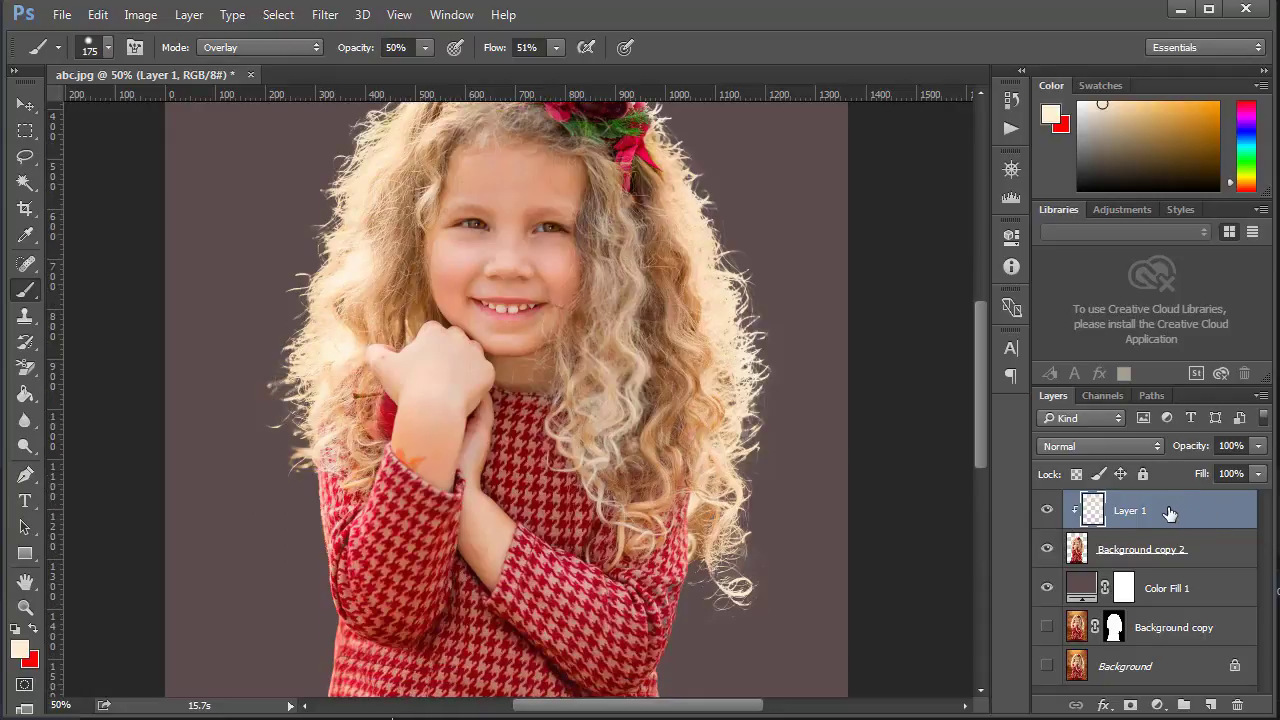
Step: Set Layer 1's blend mode to Soft Light and toggle the layer's visibility to compare the hair edges
{"action": "left_click", "coordinate": [1105, 445]}
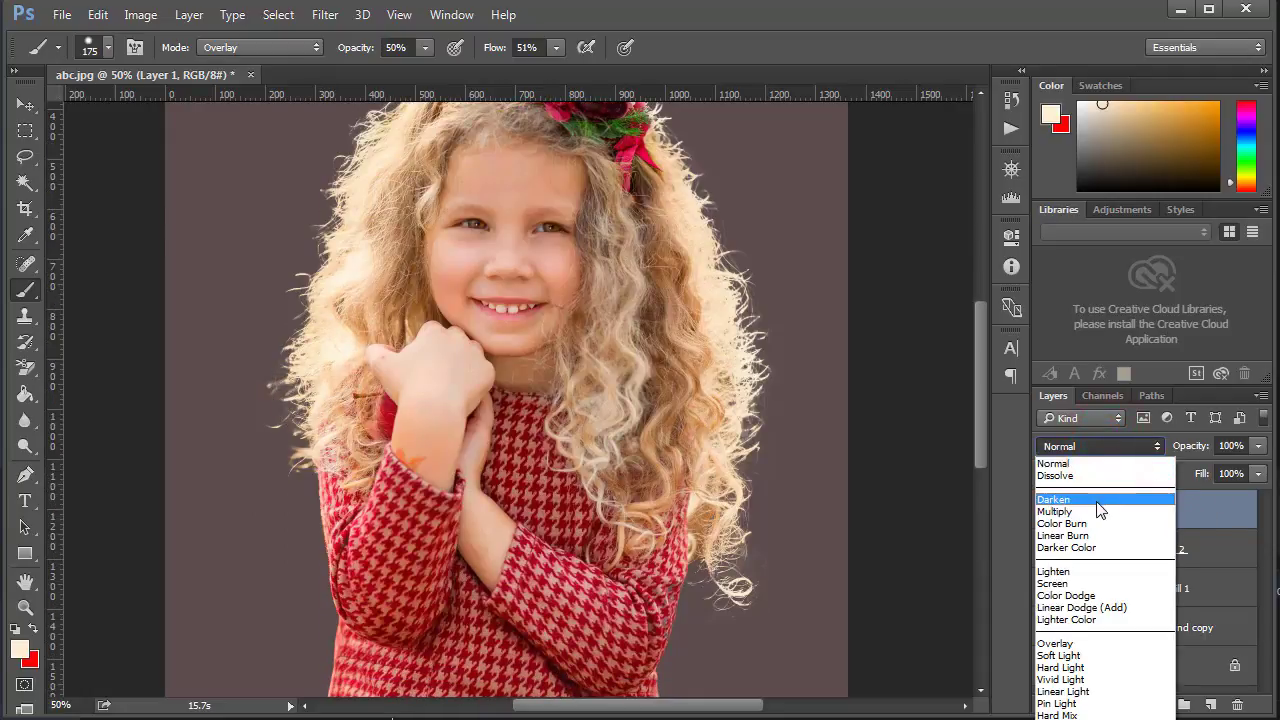
{"action": "left_click", "coordinate": [1079, 656]}
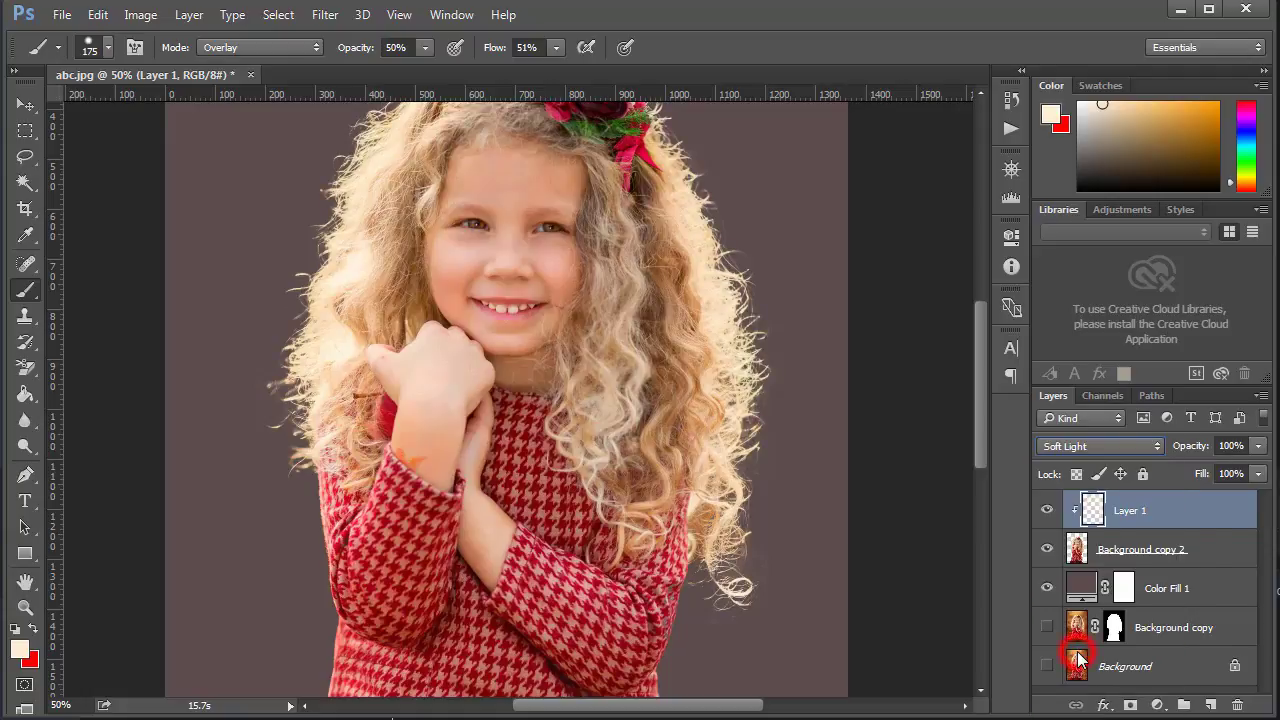
{"action": "left_click", "coordinate": [1048, 511]}
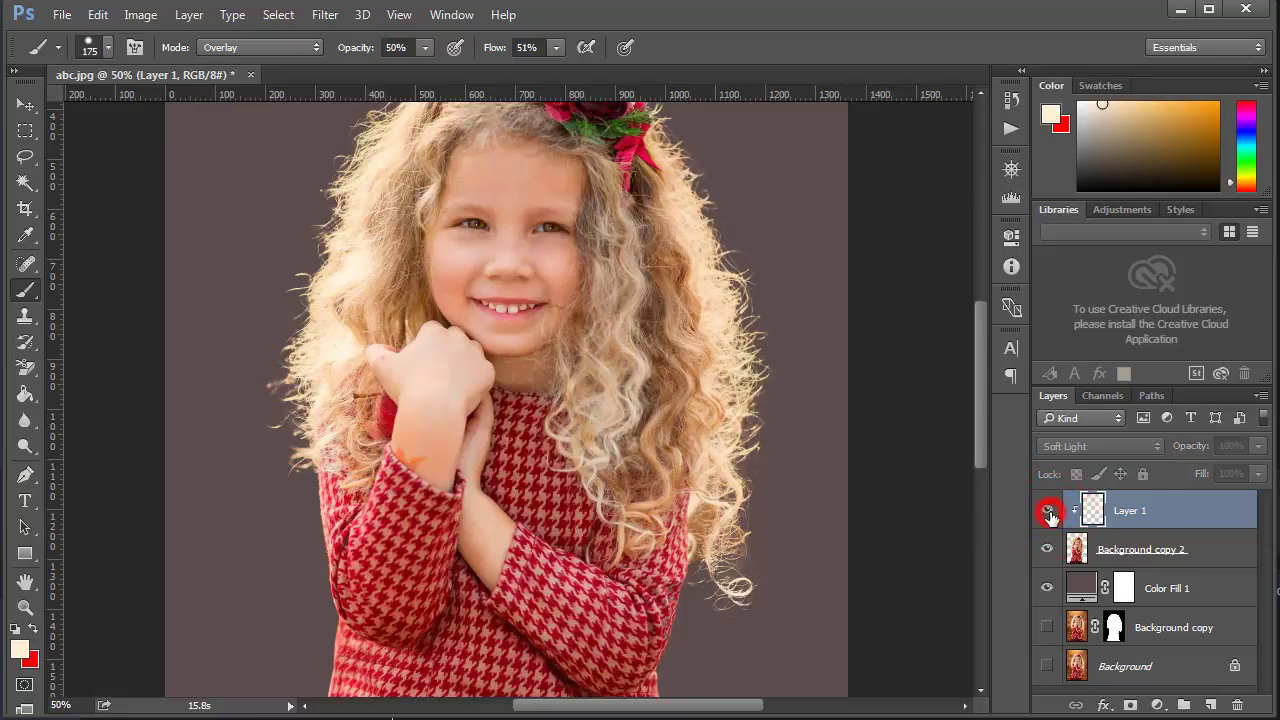
{"action": "left_click", "coordinate": [1048, 511]}
{"action": "left_click", "coordinate": [1048, 511]}
{"action": "left_click", "coordinate": [1048, 511]}
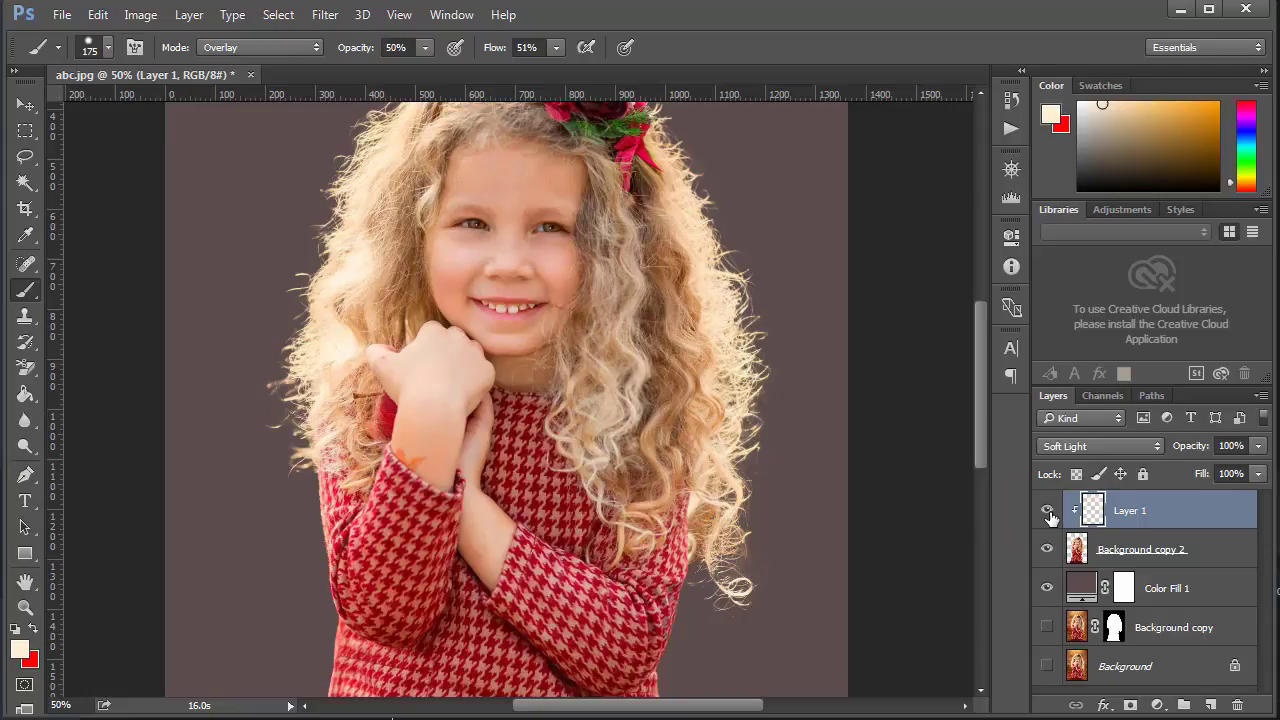
Step: Try the Overlay blend mode on Layer 1 and return the layer to Soft Light
{"action": "left_click", "coordinate": [1100, 446]}
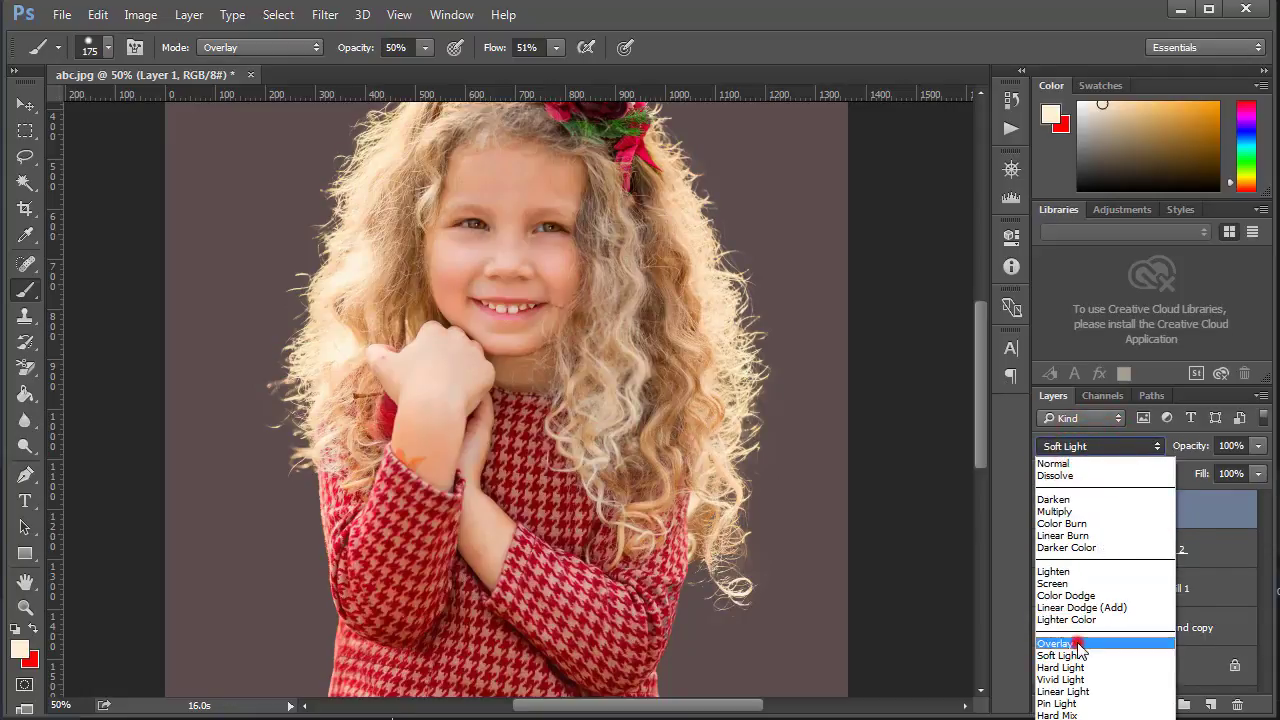
{"action": "left_click", "coordinate": [1079, 644]}
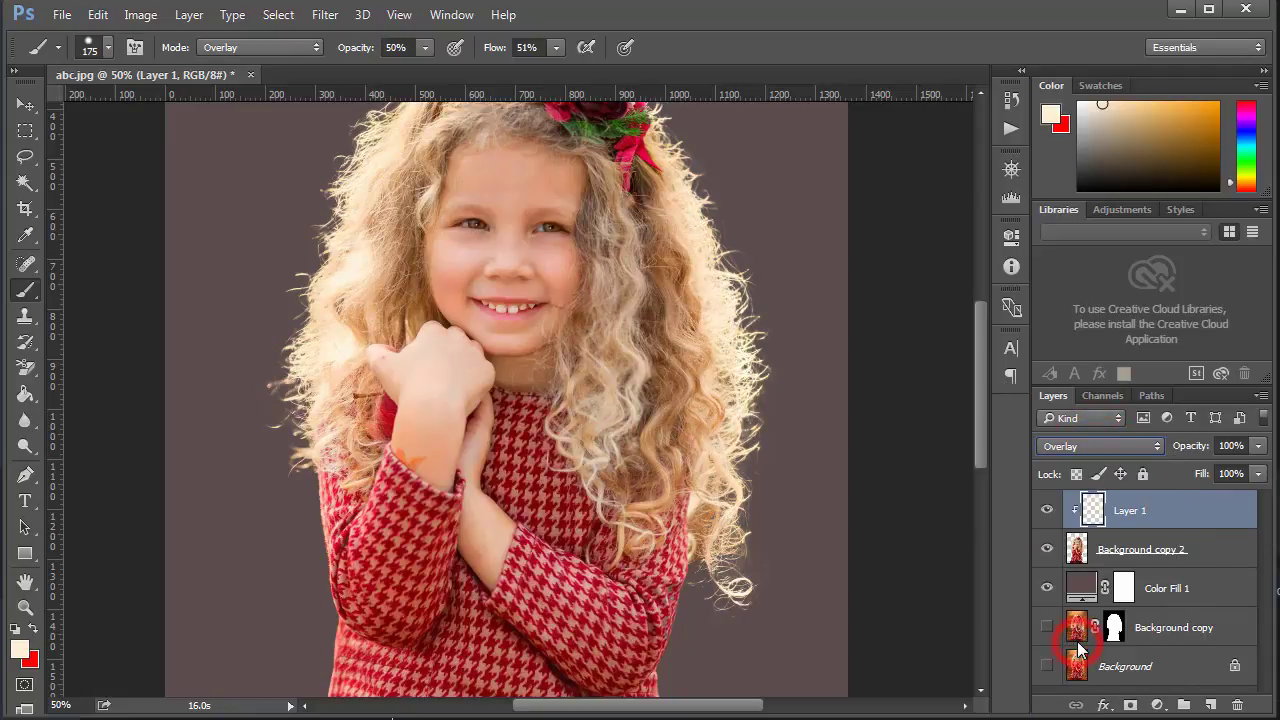
{"action": "left_click", "coordinate": [1094, 450]}
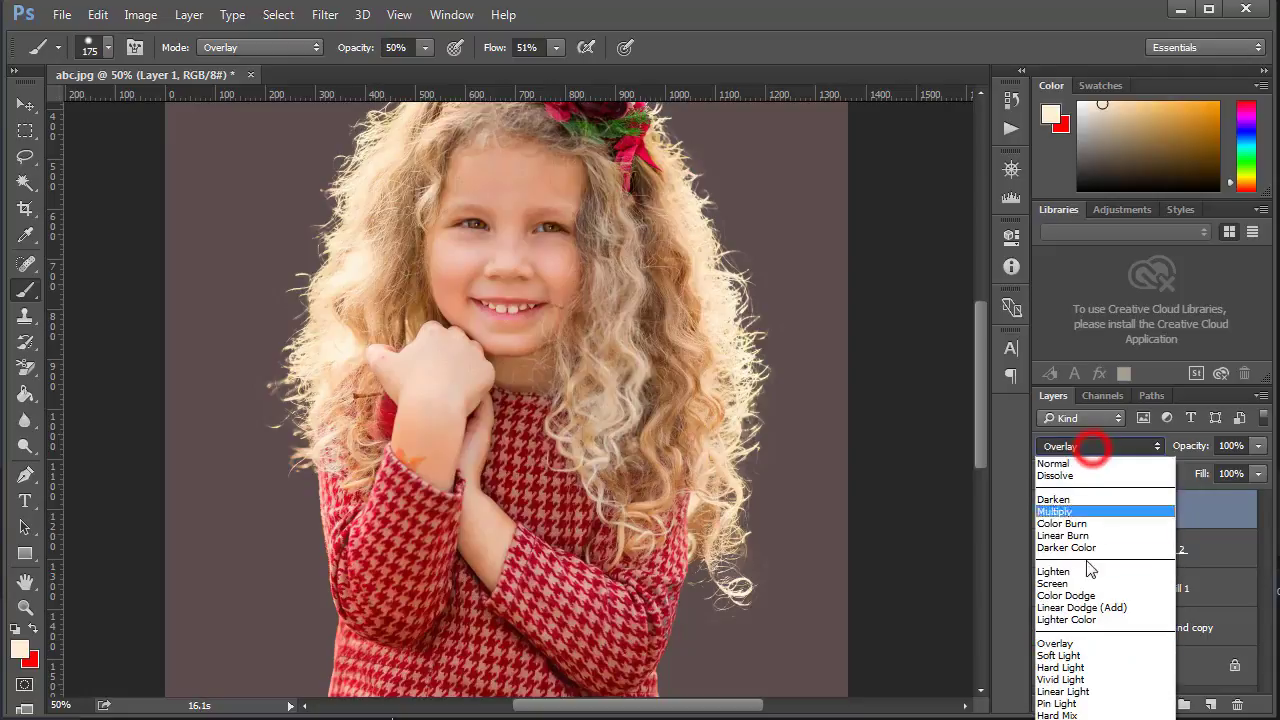
{"action": "left_click", "coordinate": [1078, 656]}
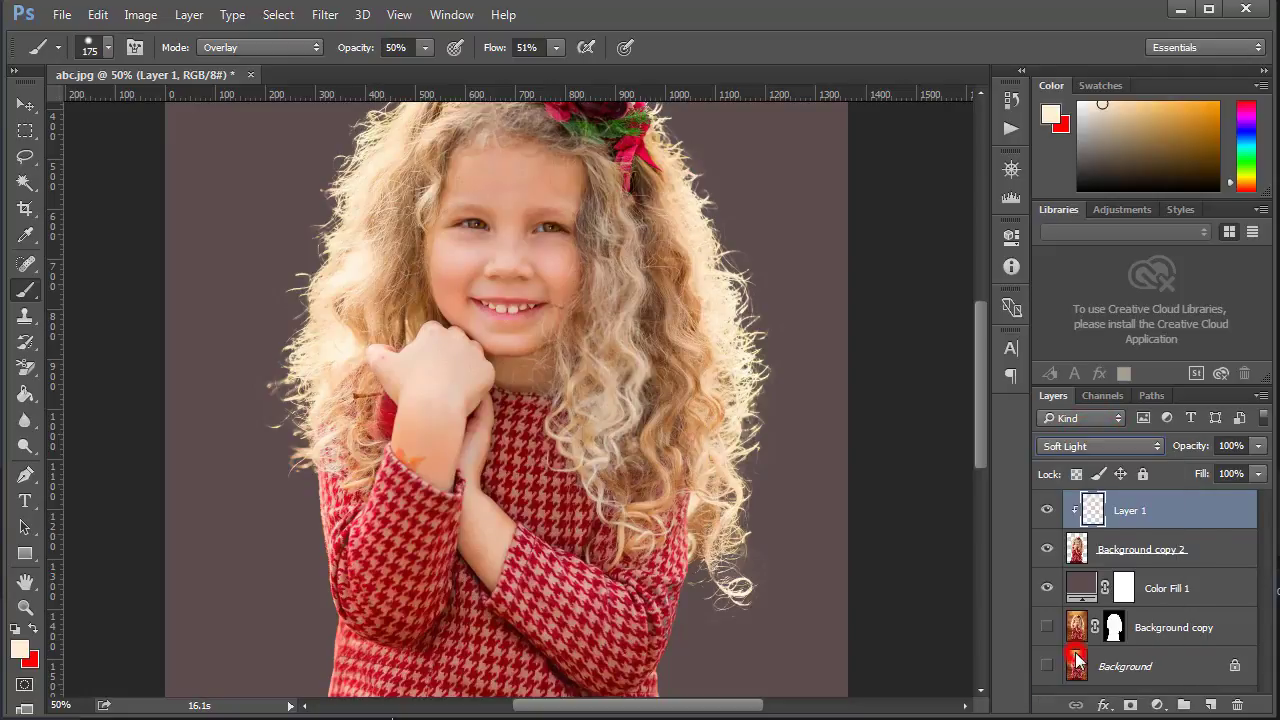
Step: Bring the whole portrait into view at 25% and try bright and dark red tones for the Color Fill 1 background
{"action": "left_click", "coordinate": [1011, 170]}
{"action": "left_click", "coordinate": [856, 270]}
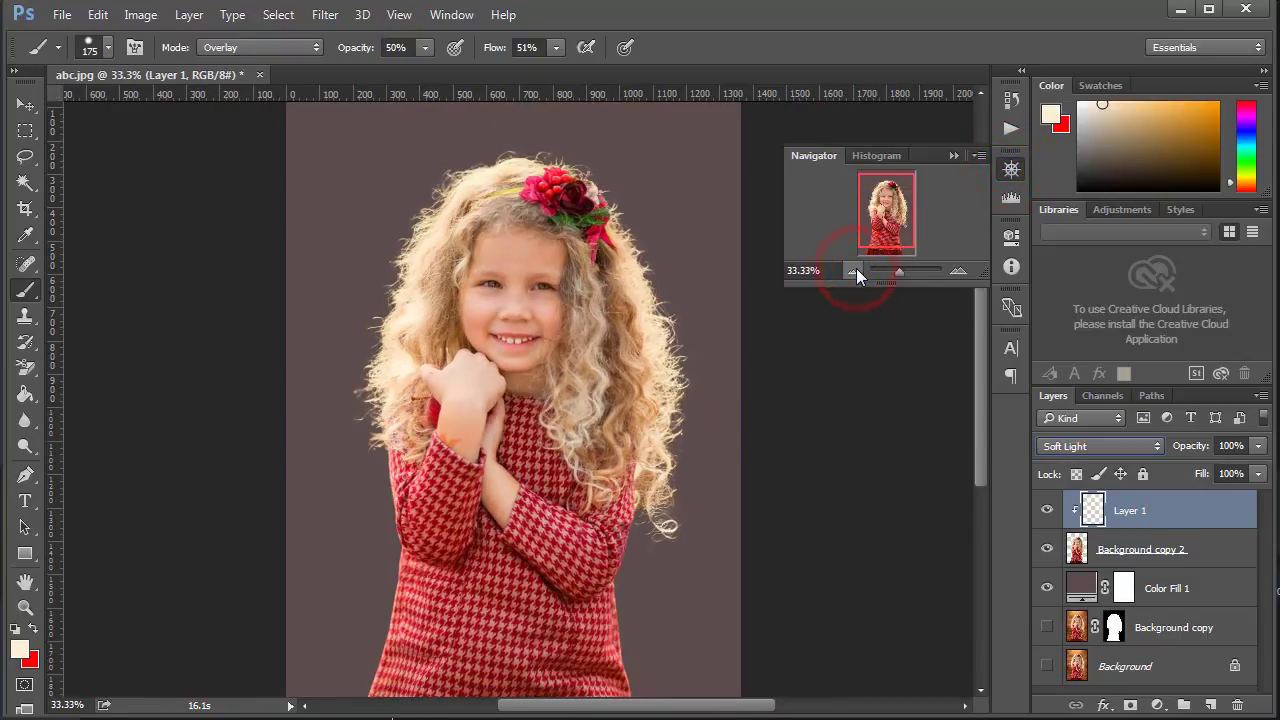
{"action": "left_click", "coordinate": [856, 270]}
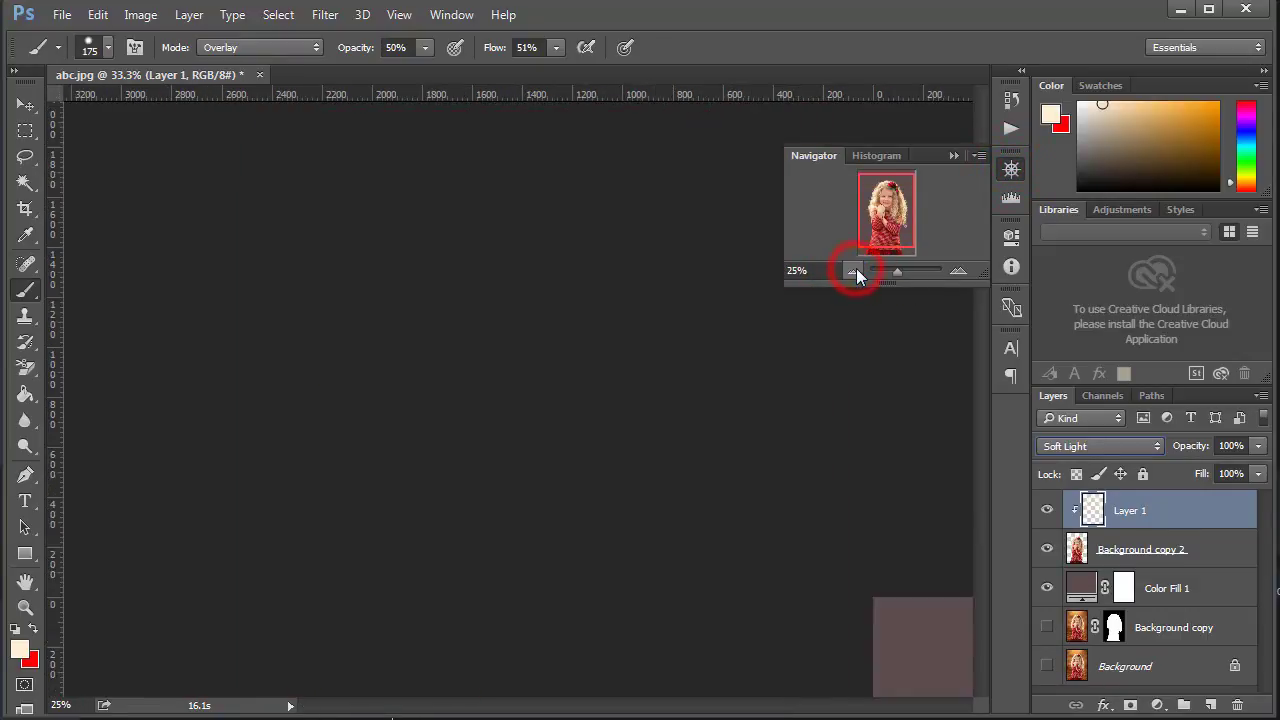
{"action": "left_click", "coordinate": [953, 155]}
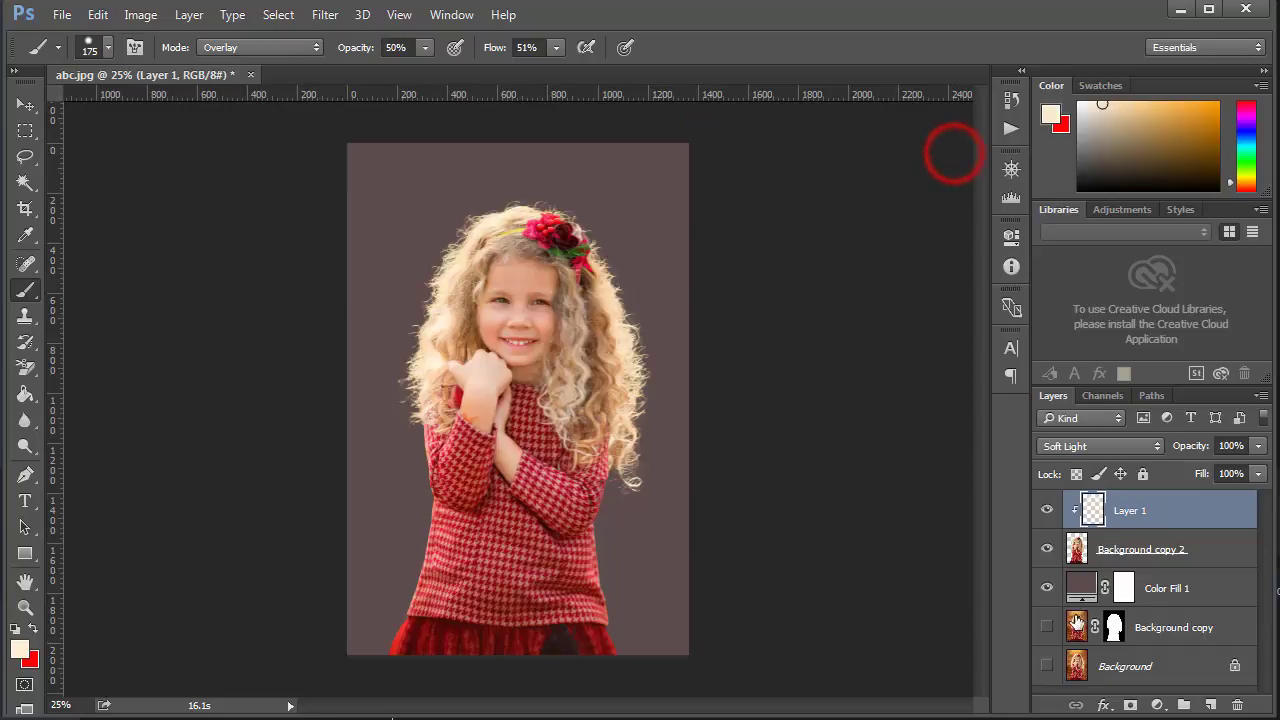
{"action": "left_click", "coordinate": [1088, 588]}
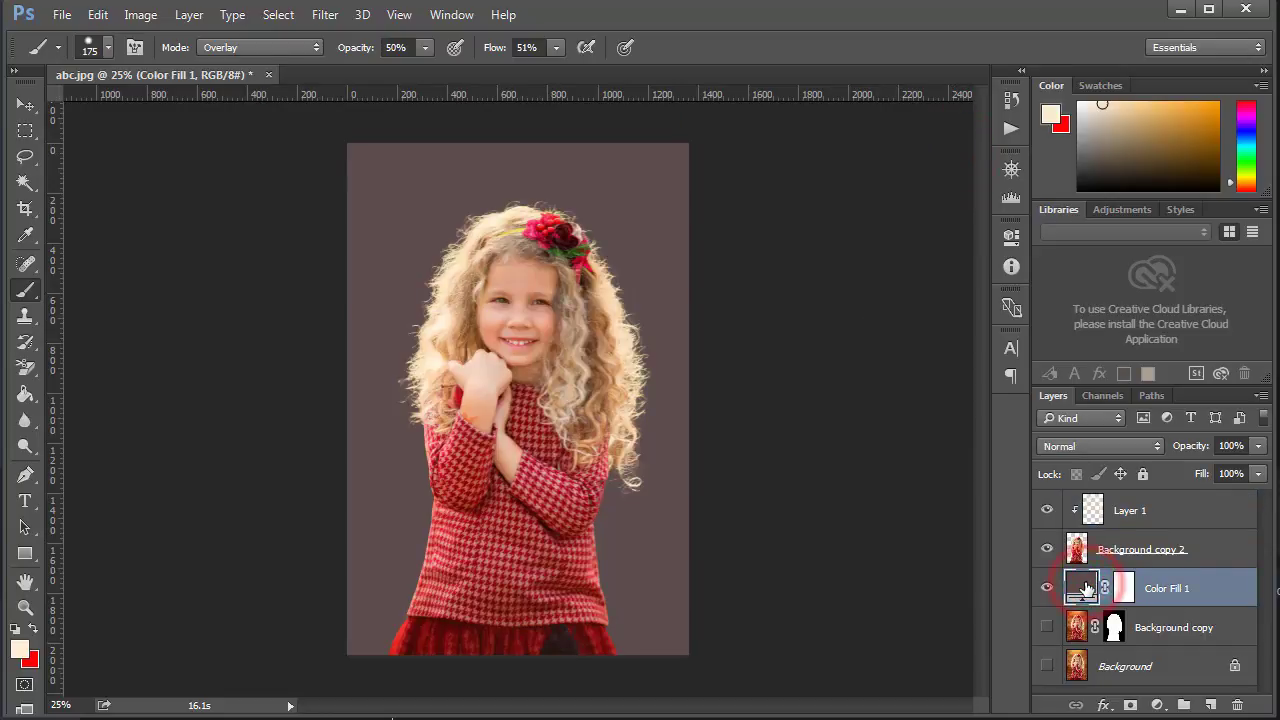
{"action": "double_click", "coordinate": [1088, 588]}
{"action": "left_click", "coordinate": [751, 511]}
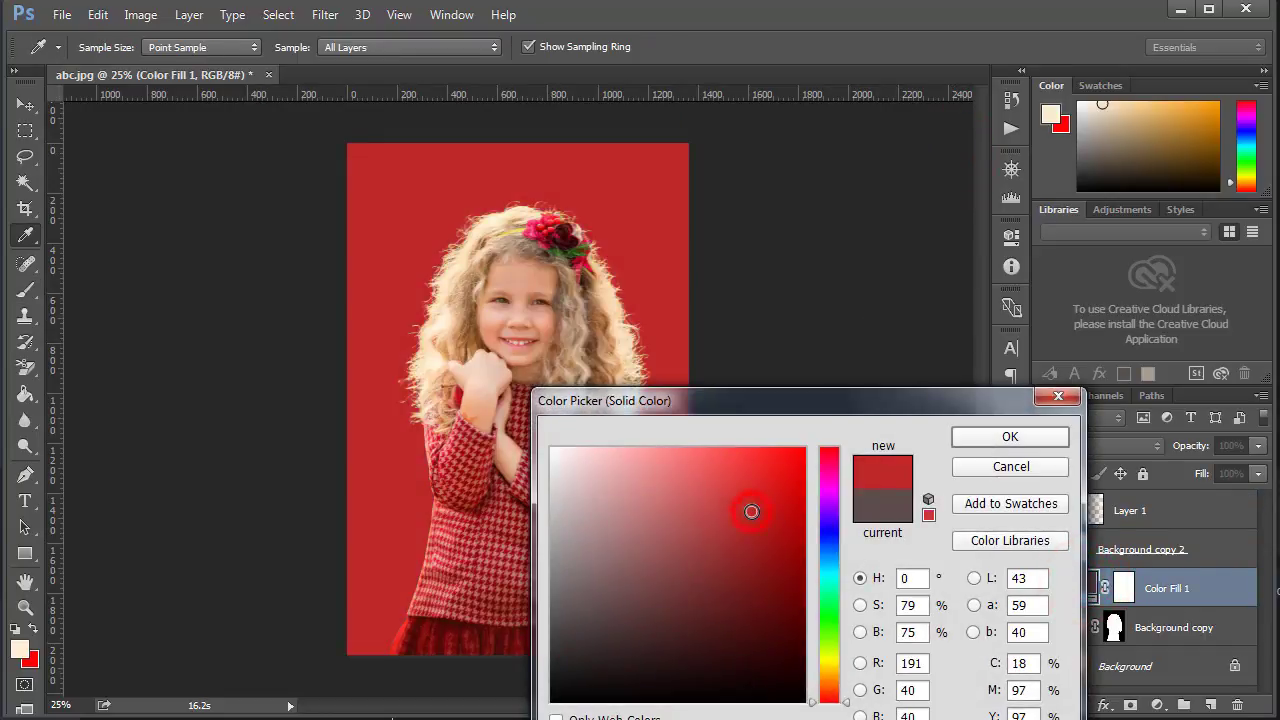
{"action": "left_click_drag", "start_coordinate": [761, 400], "coordinate": [923, 388]}
{"action": "left_click", "coordinate": [849, 466]}
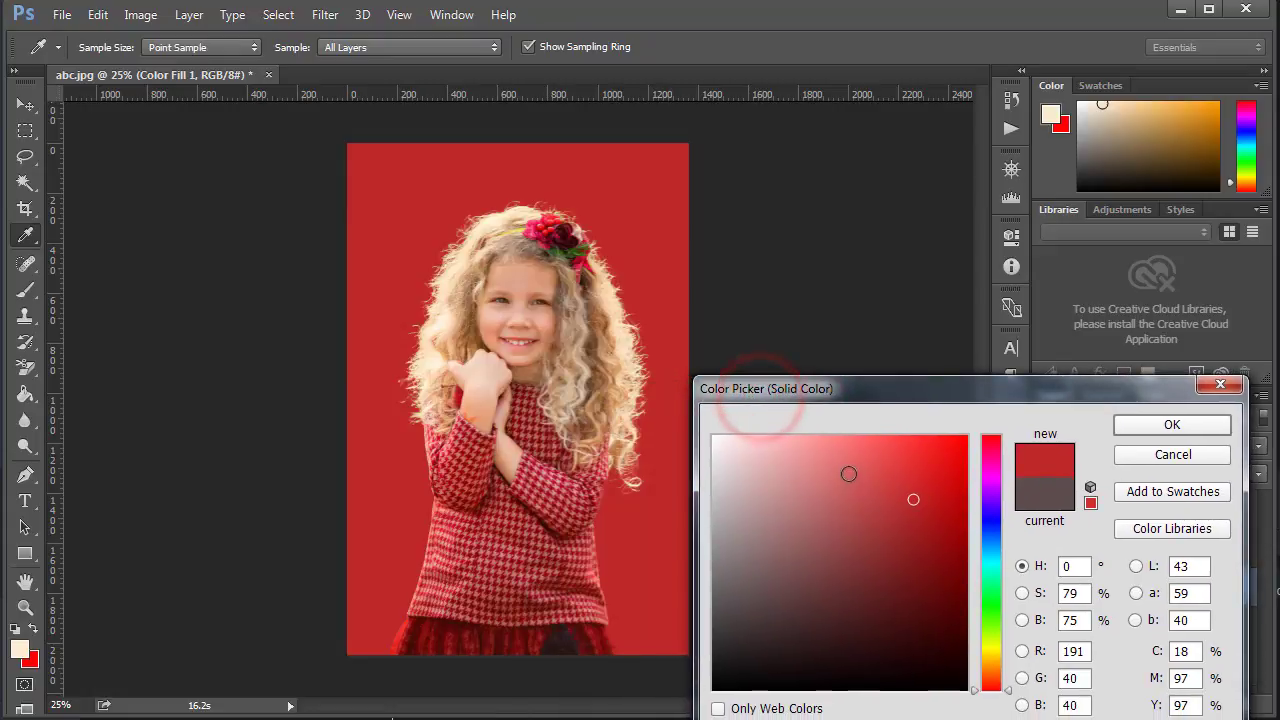
{"action": "left_click", "coordinate": [858, 580]}
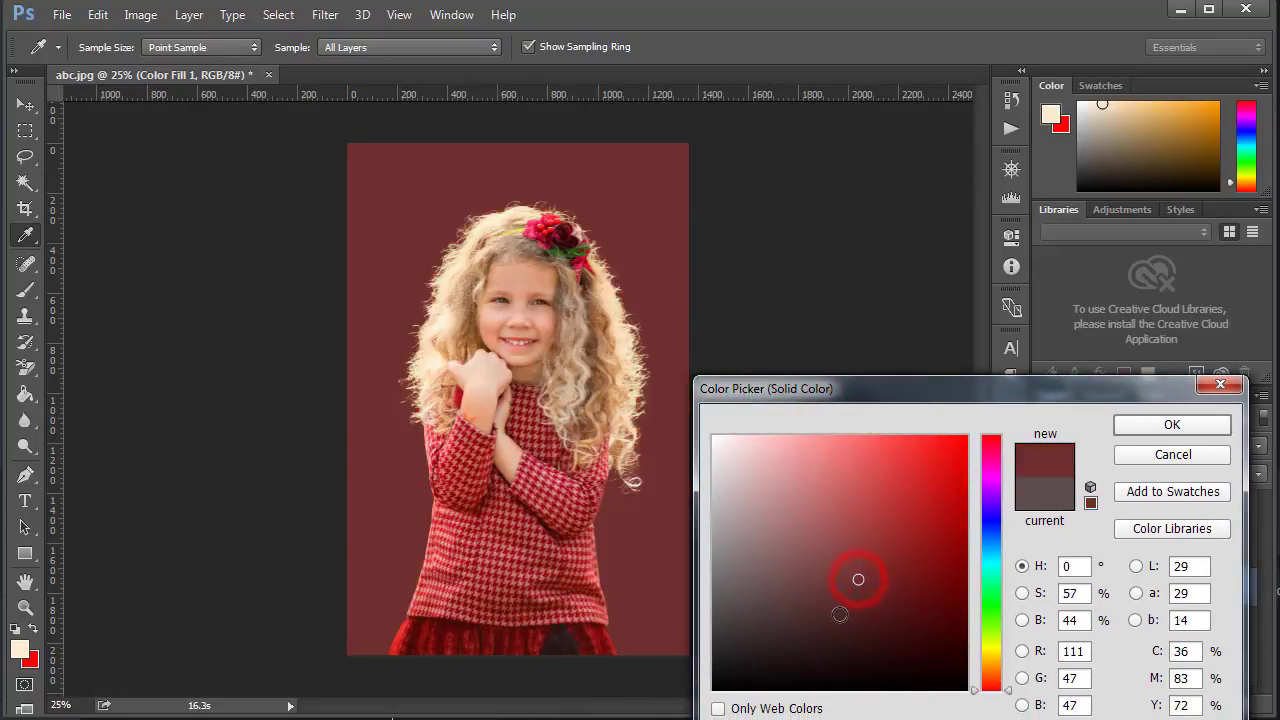
{"action": "left_click", "coordinate": [839, 614]}
Step: Try several blue-green tones for Color Fill 1, set it to dark teal (37, 71, 79), and reselect Layer 1
{"action": "left_click", "coordinate": [990, 553]}
{"action": "left_click", "coordinate": [820, 512]}
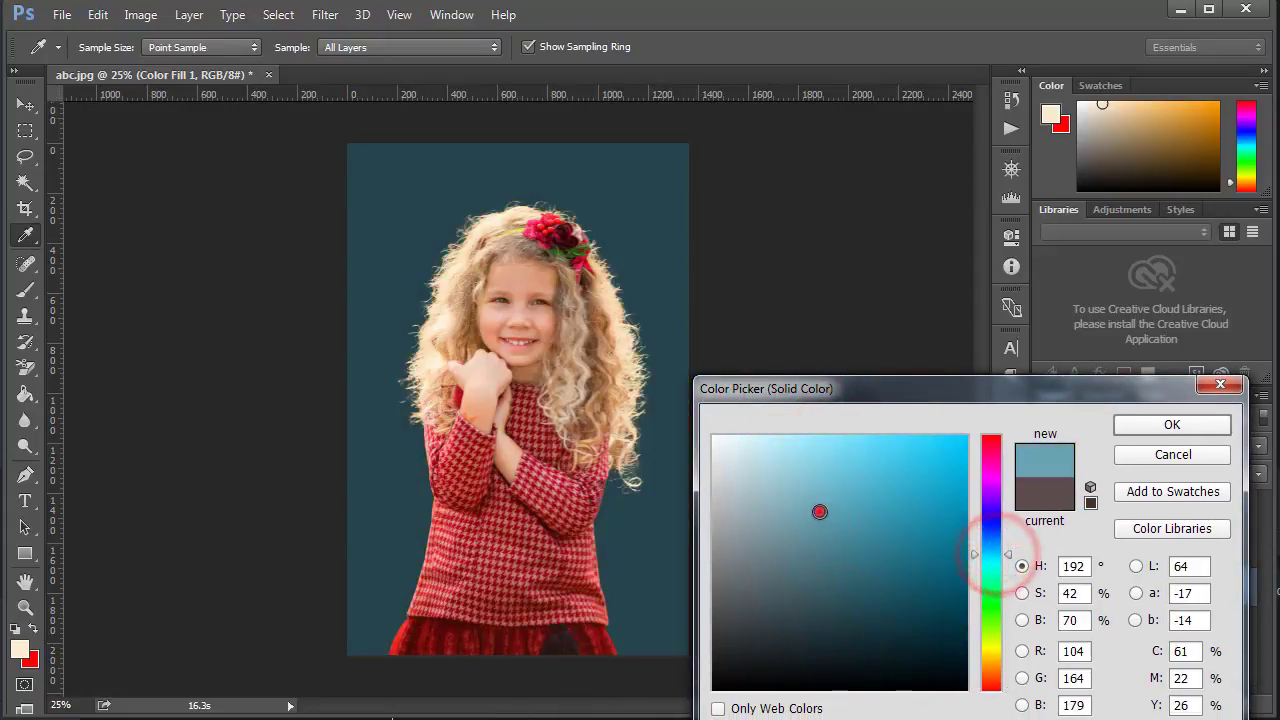
{"action": "left_click", "coordinate": [794, 594]}
{"action": "left_click", "coordinate": [837, 616]}
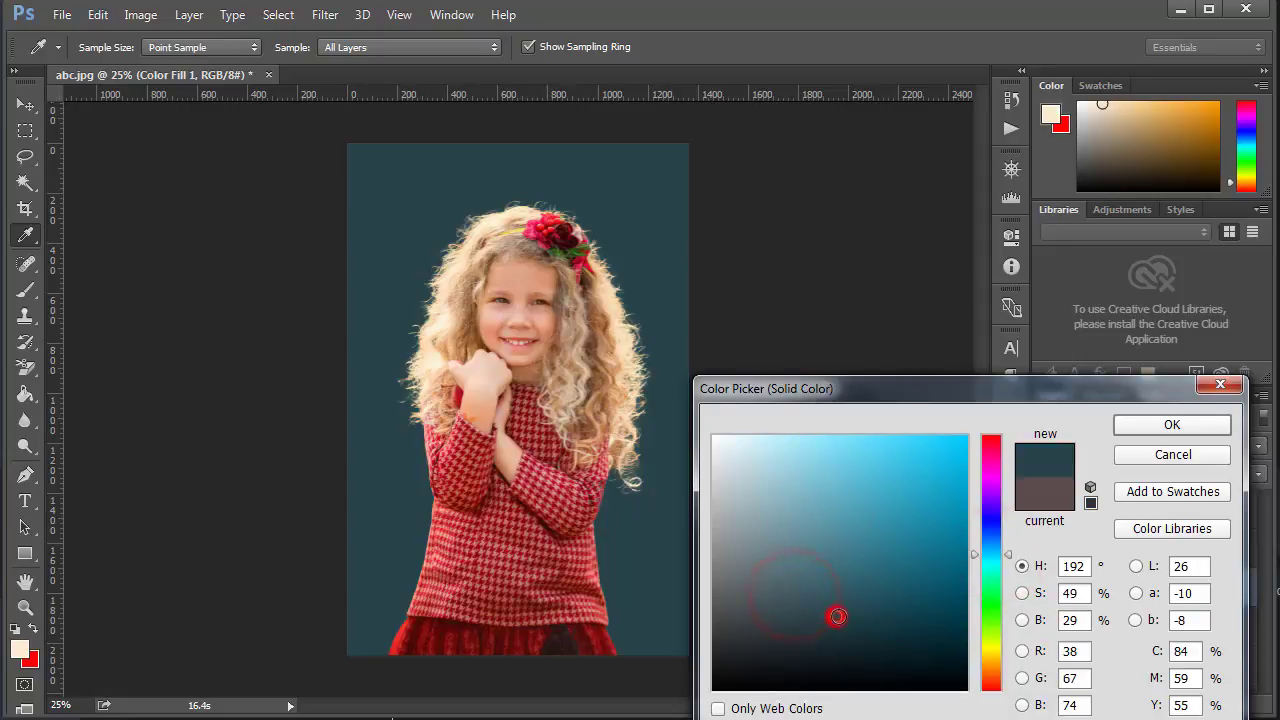
{"action": "left_click", "coordinate": [777, 532]}
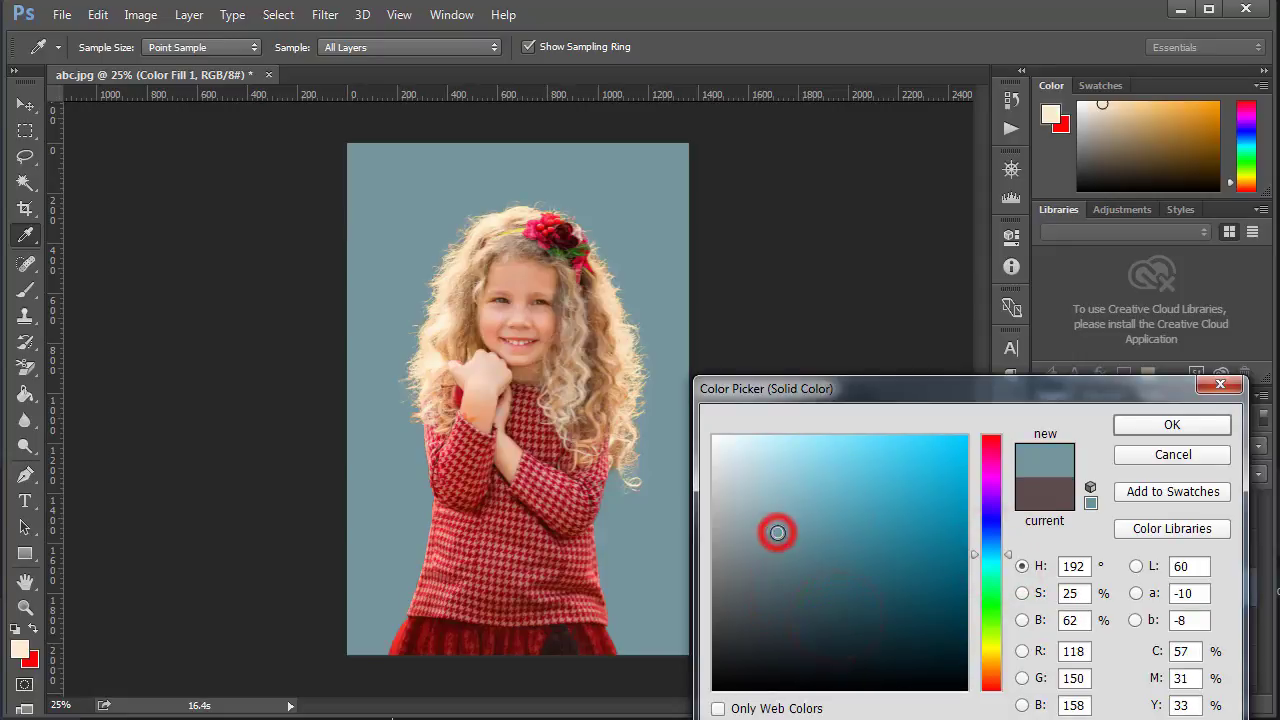
{"action": "left_click", "coordinate": [803, 602]}
{"action": "left_click", "coordinate": [846, 611]}
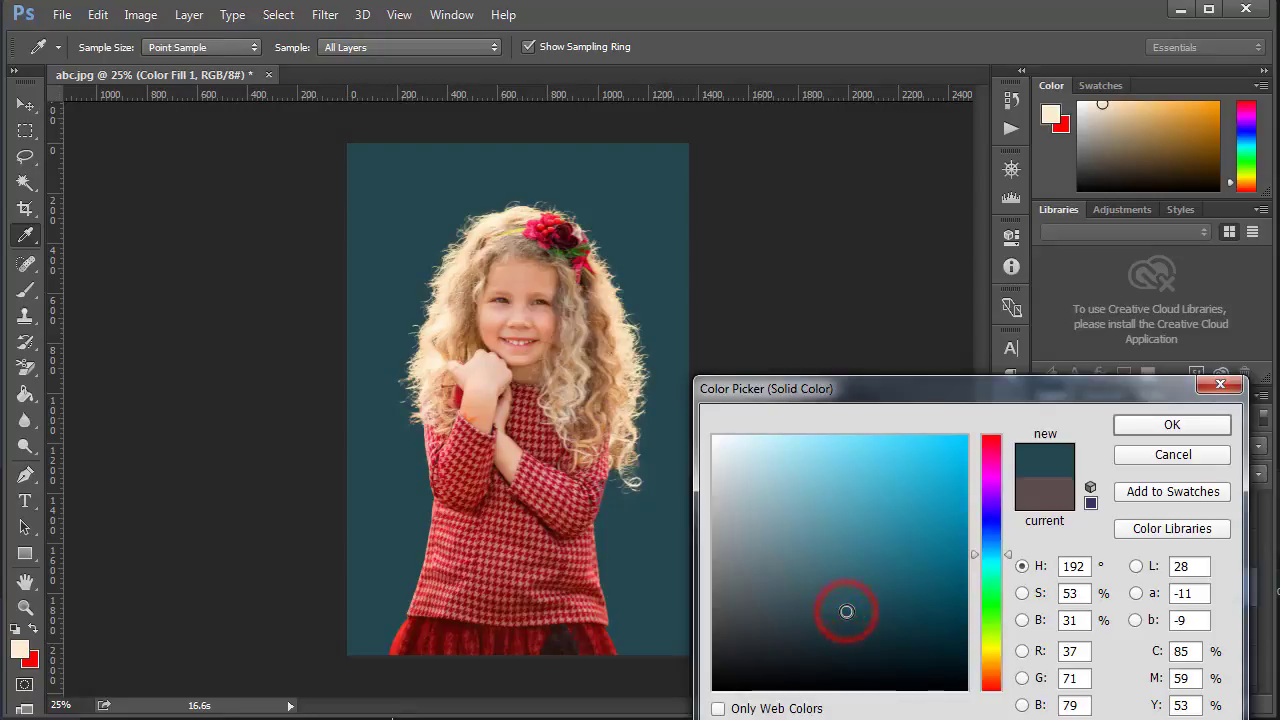
{"action": "left_click", "coordinate": [1172, 425]}
{"action": "key", "text": "b"}
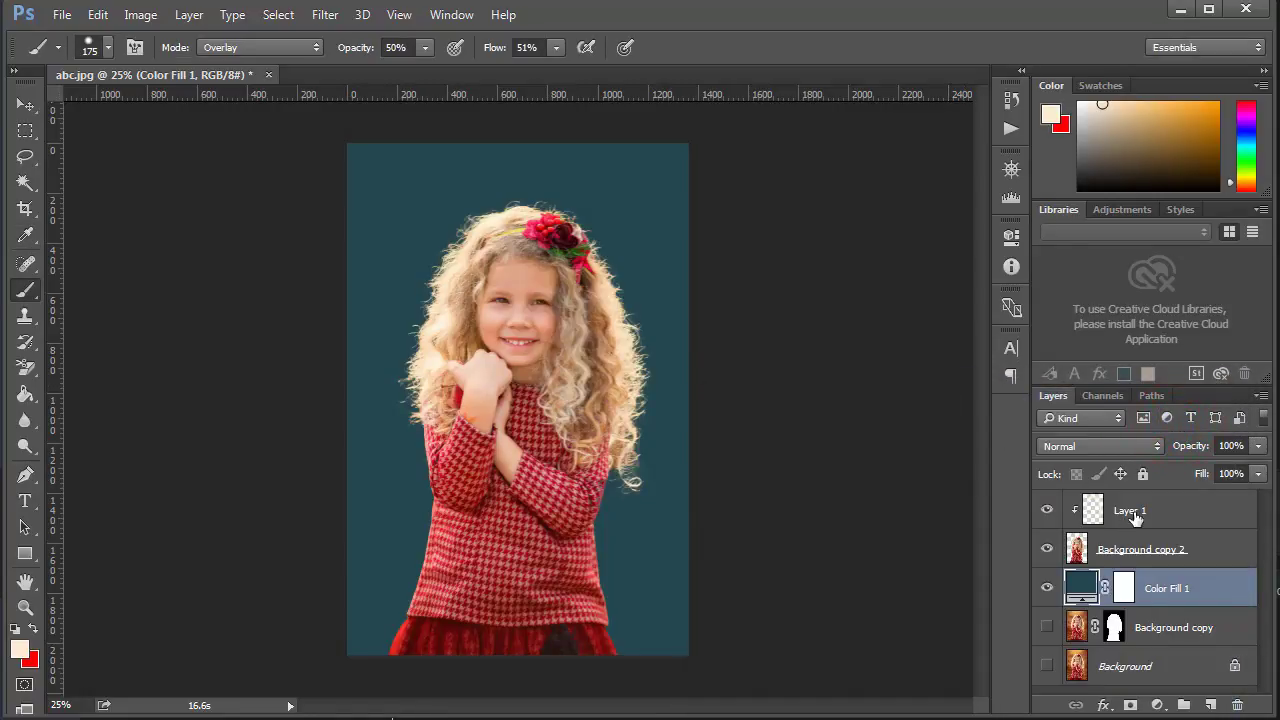
{"action": "left_click", "coordinate": [1135, 513]}
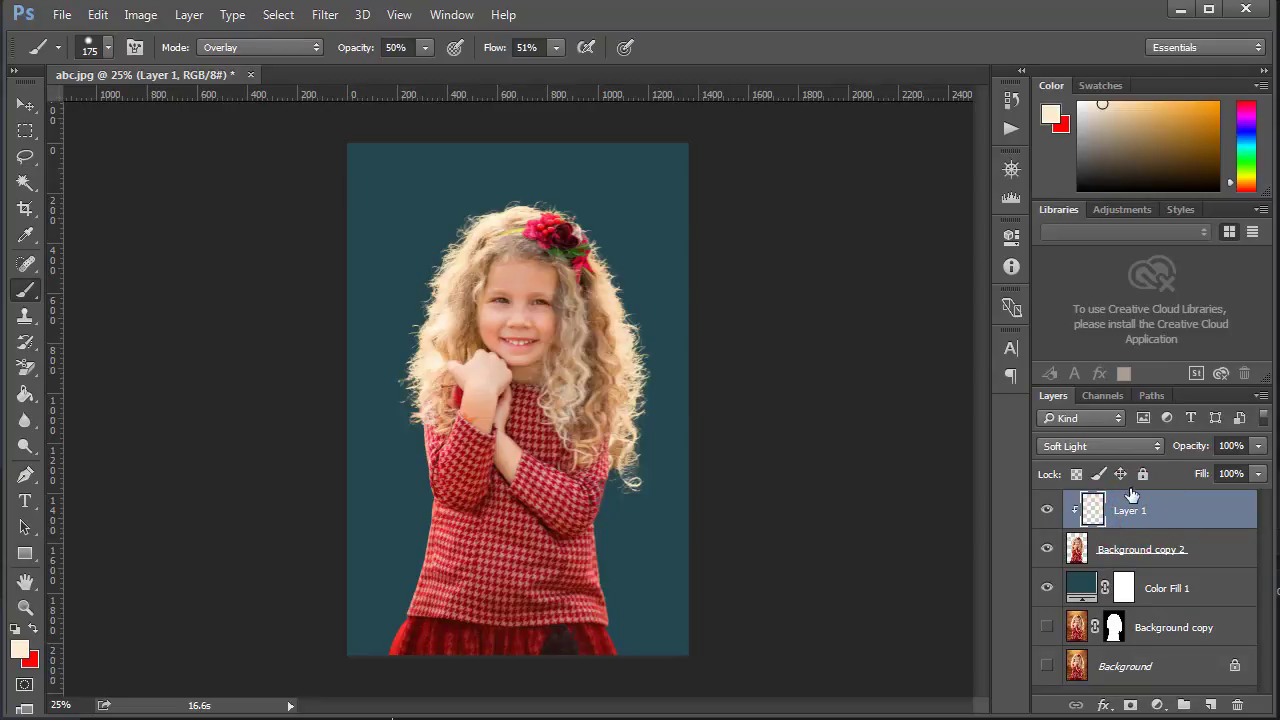